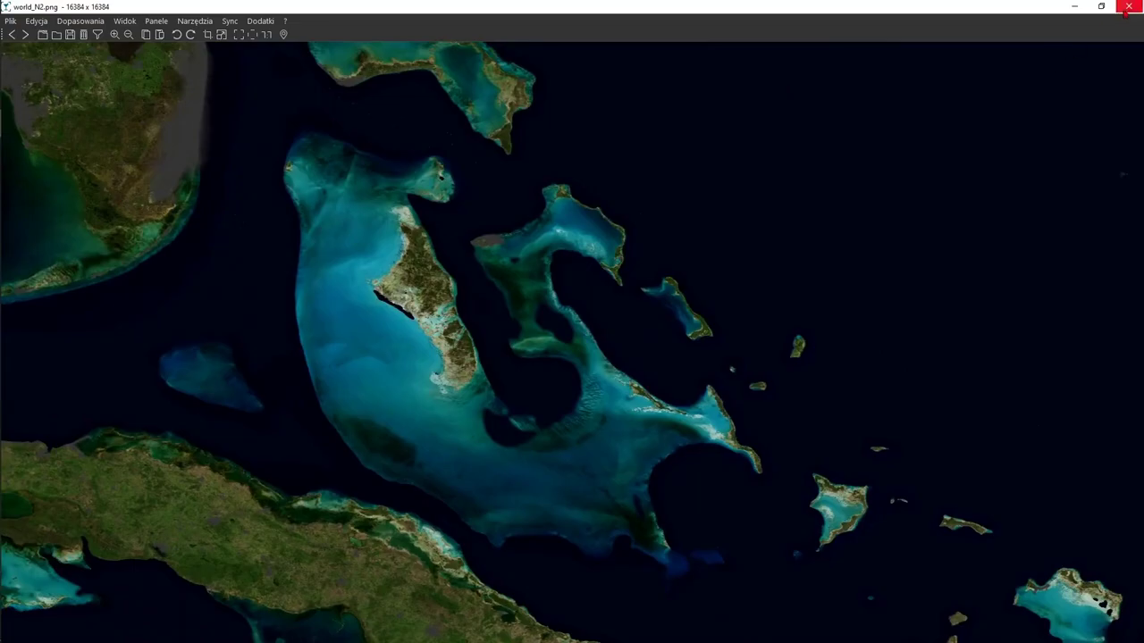
Close the image viewer and copy all world textures from the 16384 folder into FlightGear's Textures folder, replacing existing files with administrator permission.
{"action": "left_click", "coordinate": [1129, 6]}
{"action": "left_click_drag", "start_coordinate": [579, 411], "coordinate": [1070, 211]}
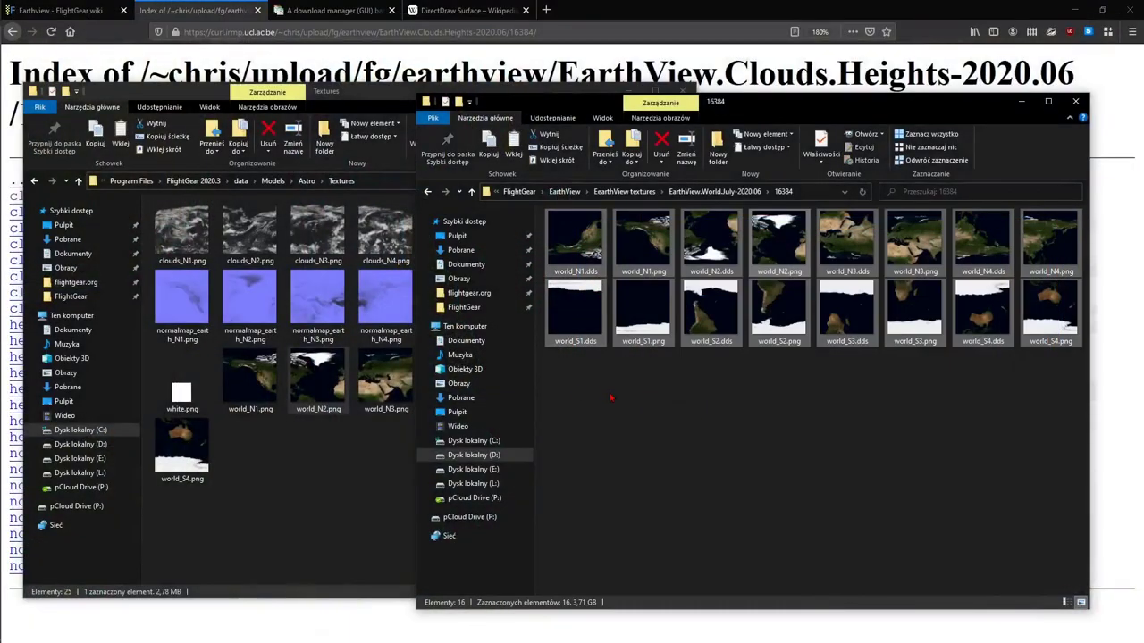
{"action": "left_click", "coordinate": [366, 495]}
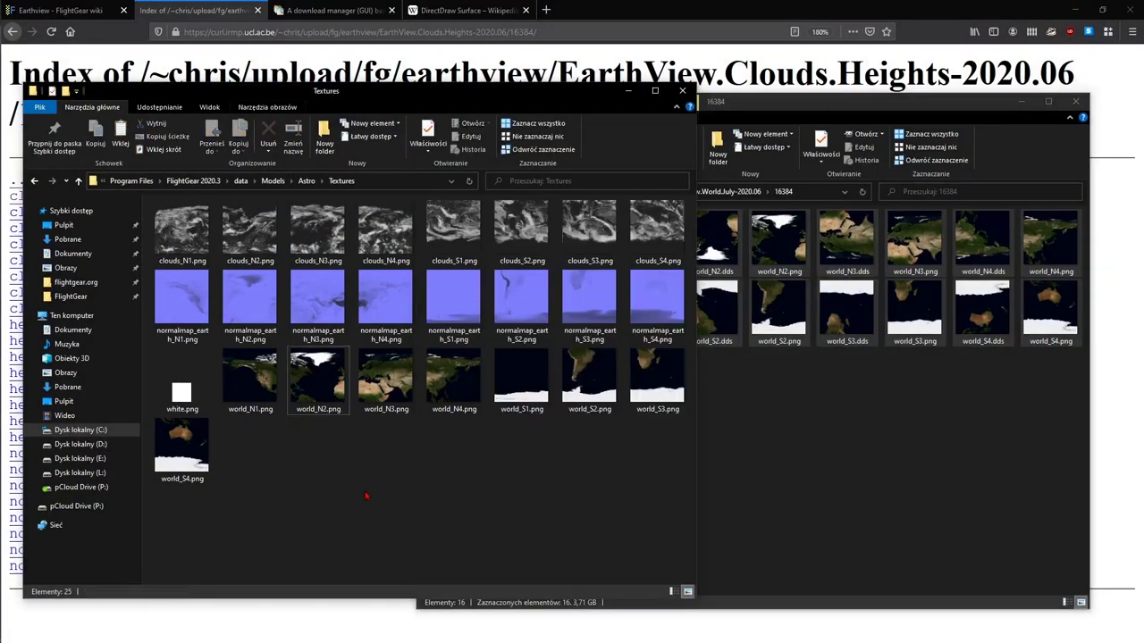
{"action": "key", "text": "ctrl+v"}
{"action": "left_click", "coordinate": [492, 252]}
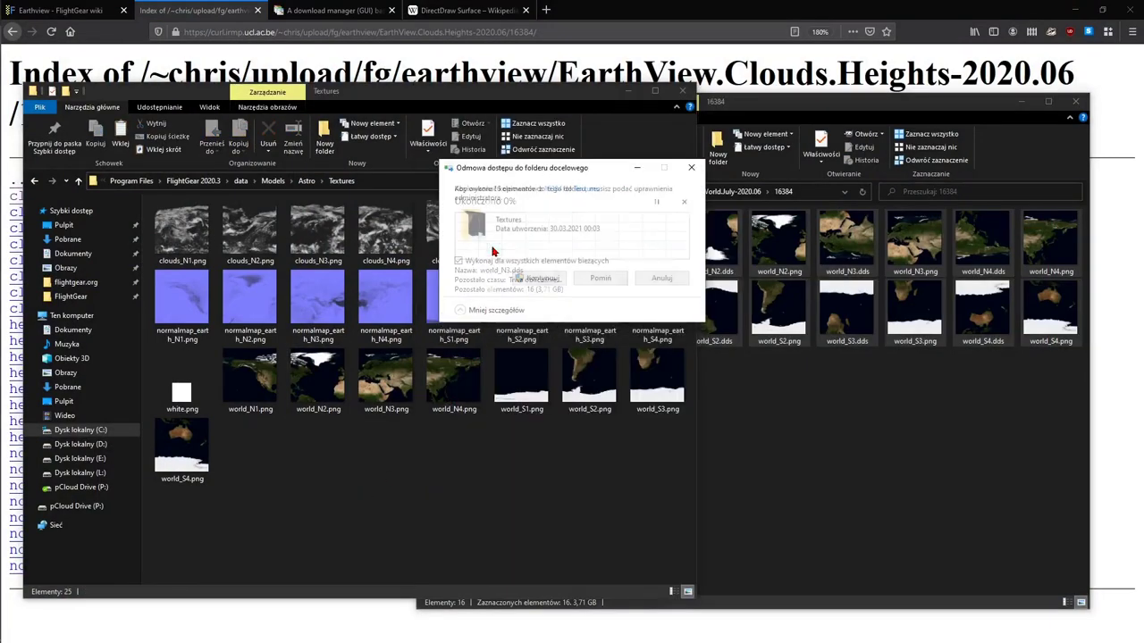
{"action": "left_click", "coordinate": [535, 286]}
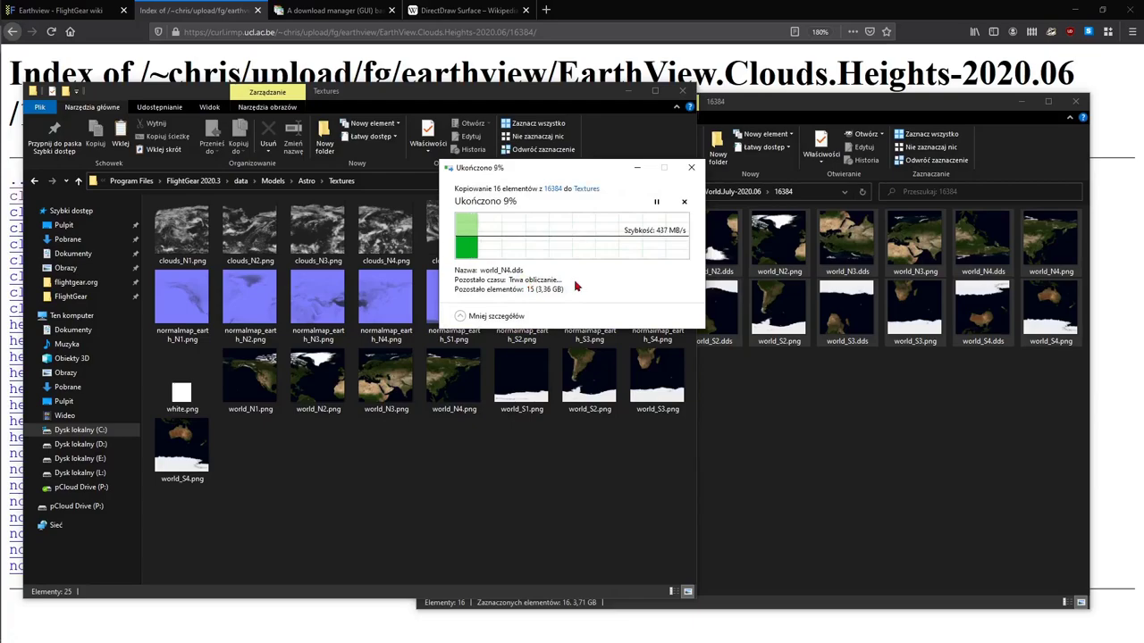
Open world_N2.dds from the 16384 source folder in GIMP with its mipmaps loaded as layers.
{"action": "left_click", "coordinate": [802, 444]}
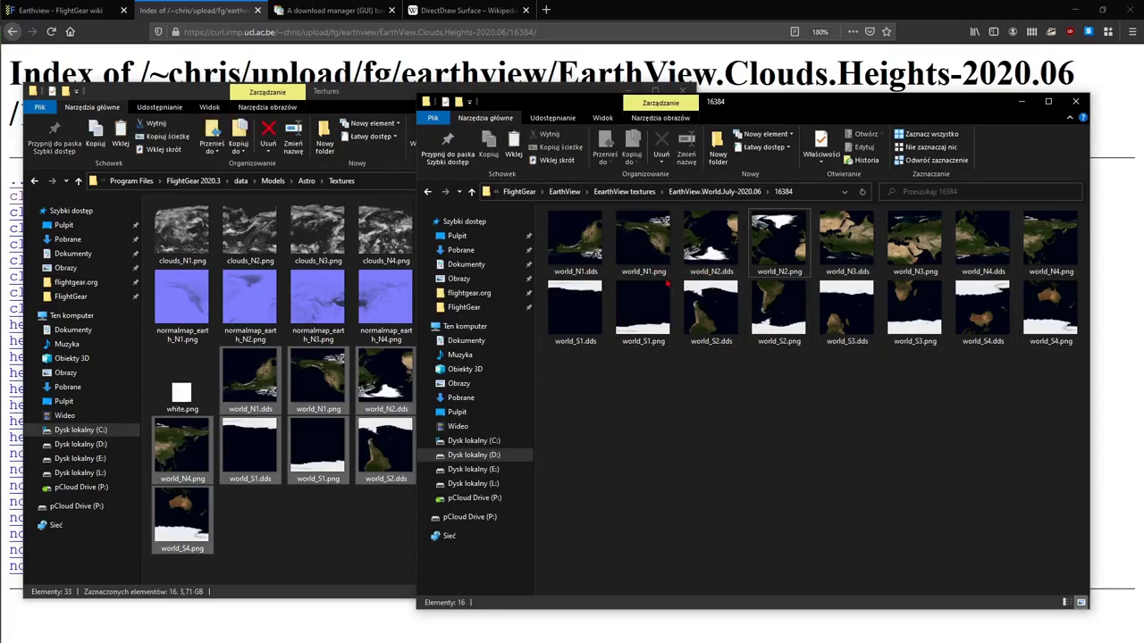
{"action": "left_click", "coordinate": [706, 273]}
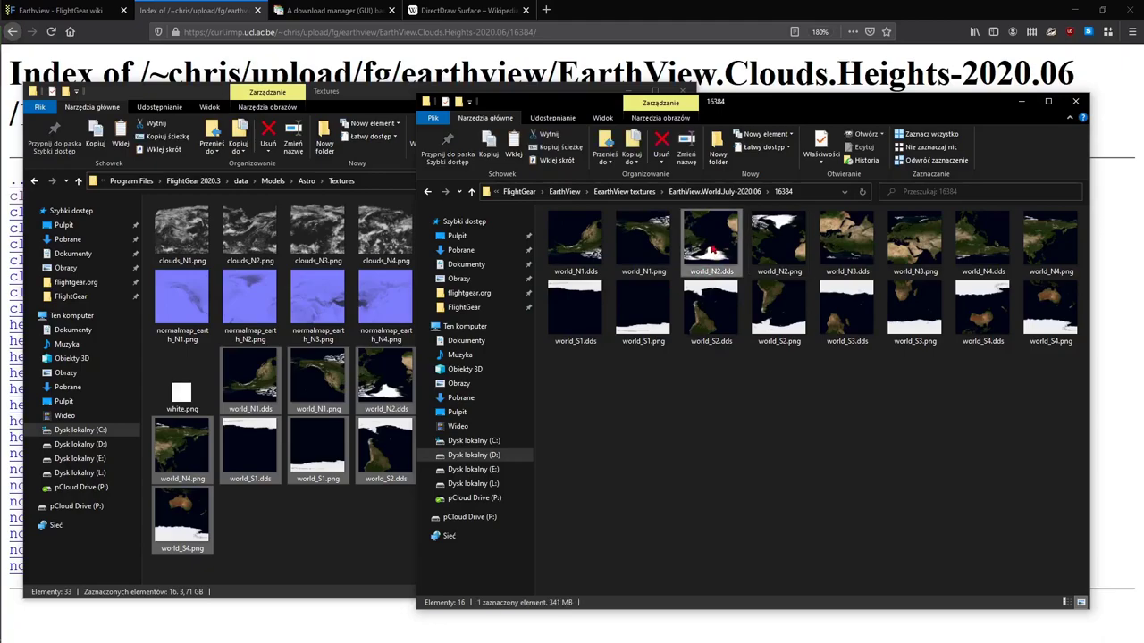
{"action": "double_click", "coordinate": [712, 252]}
{"action": "left_click", "coordinate": [569, 404]}
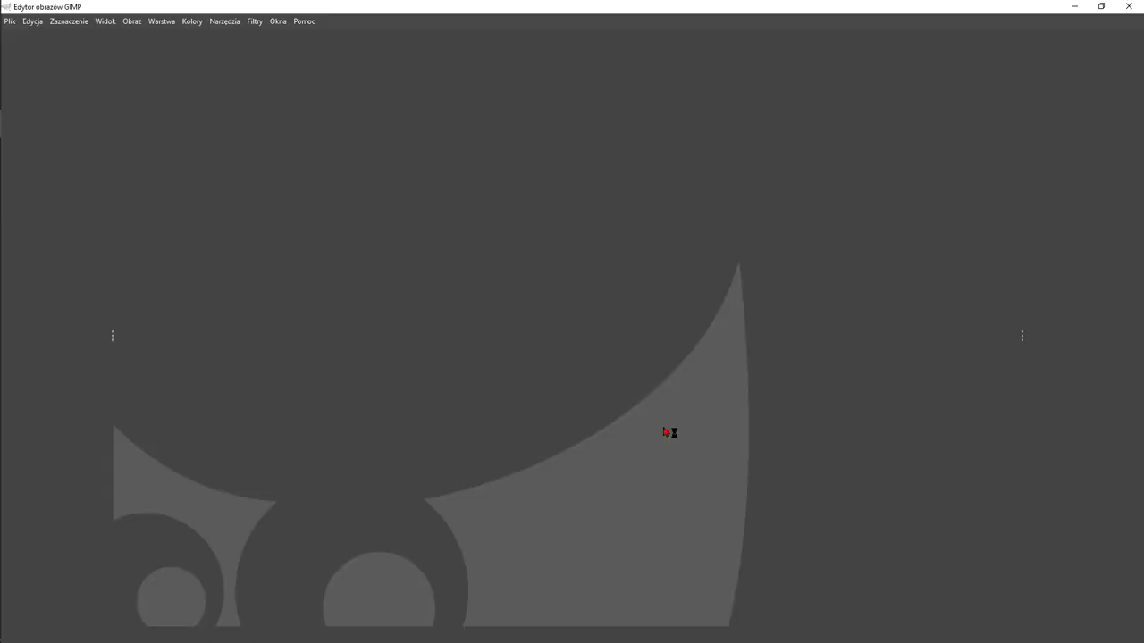
{"action": "left_click", "coordinate": [368, 222]}
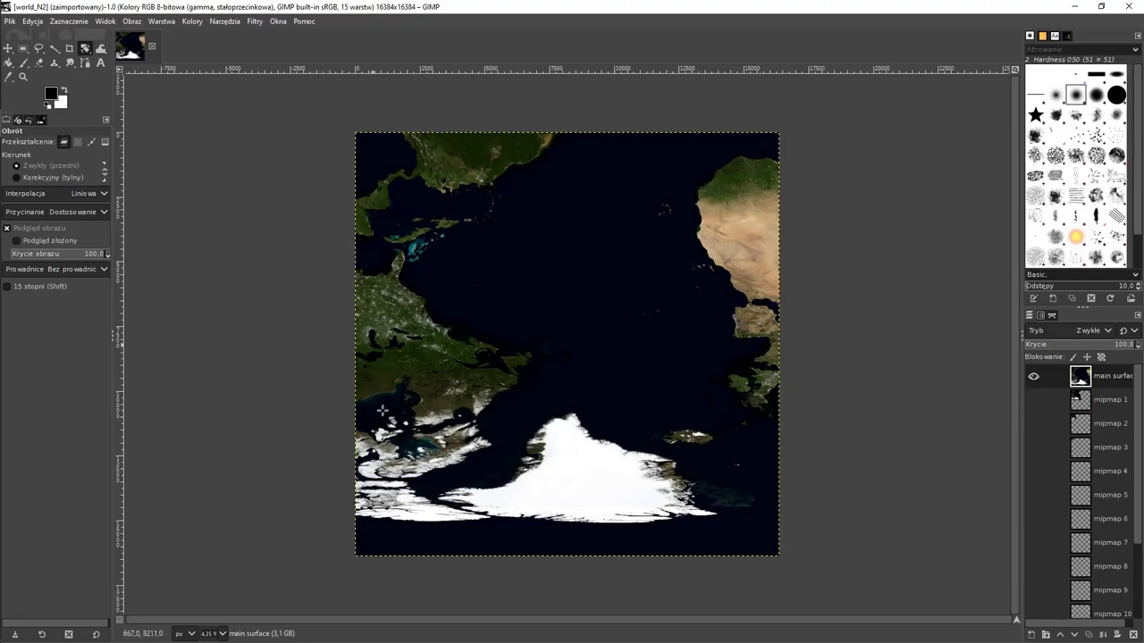
Examine the mipmap 1 to 4 and mipmap 14 layers one at a time with the main surface layer hidden.
{"action": "left_click", "coordinate": [1033, 376]}
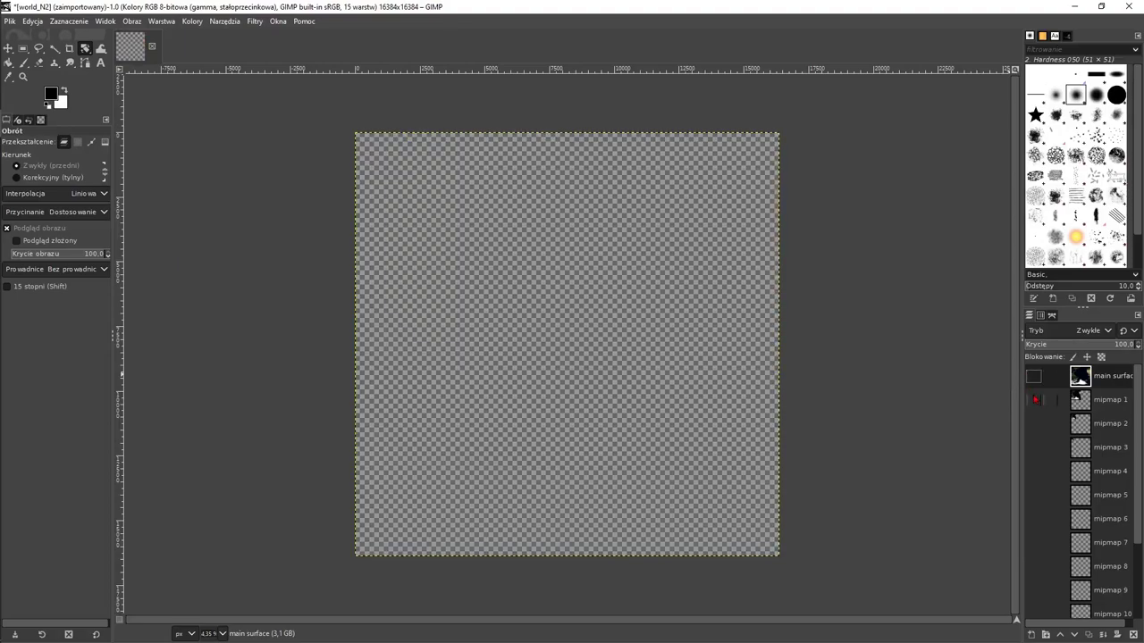
{"action": "left_click", "coordinate": [1033, 399]}
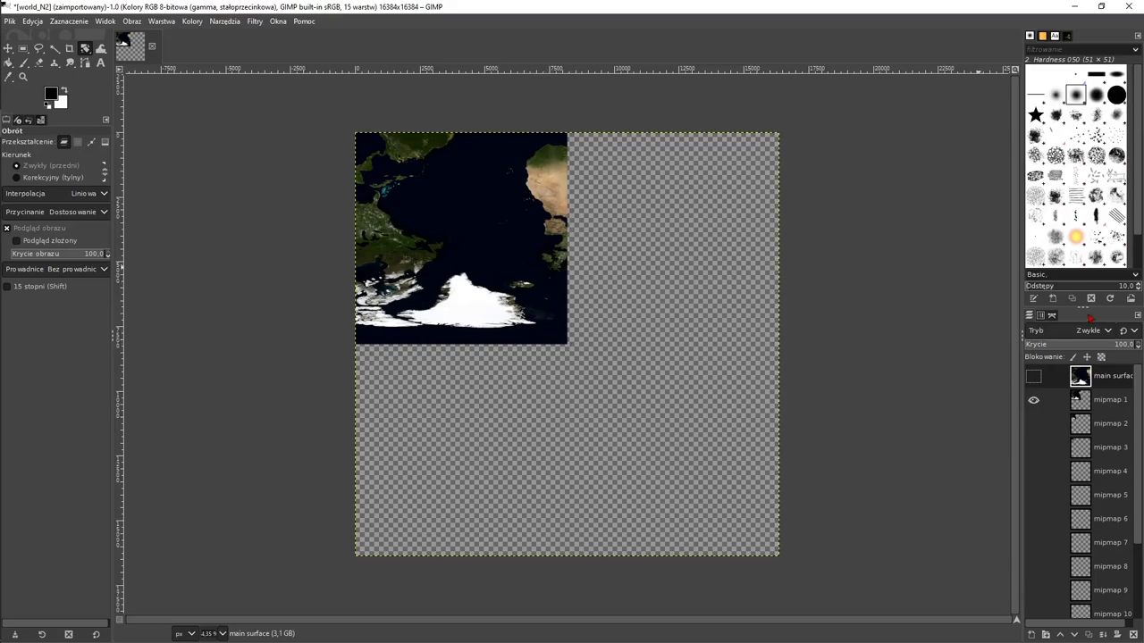
{"action": "left_click", "coordinate": [1034, 400]}
{"action": "left_click", "coordinate": [1034, 424]}
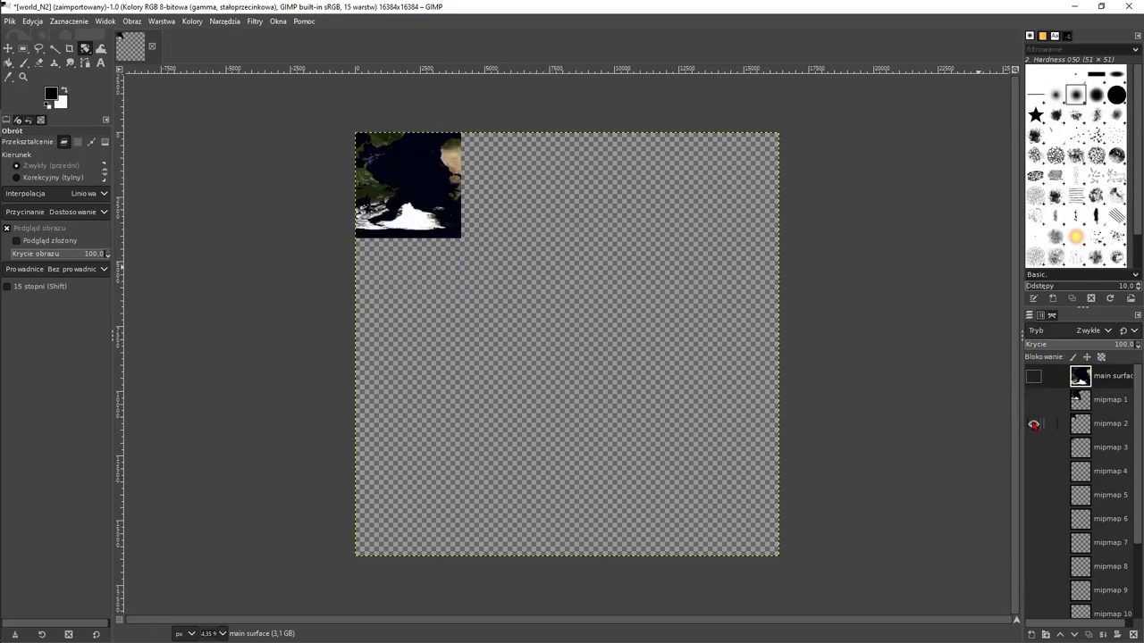
{"action": "left_click", "coordinate": [1033, 424]}
{"action": "left_click", "coordinate": [1034, 447]}
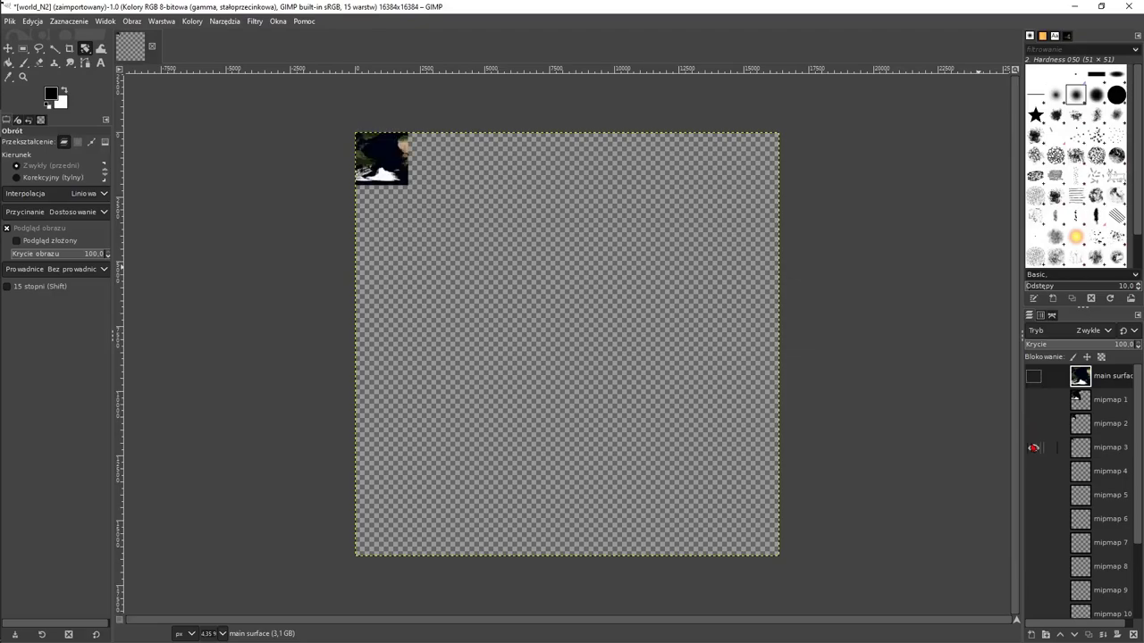
{"action": "left_click", "coordinate": [1033, 447]}
{"action": "left_click", "coordinate": [1034, 471]}
{"action": "left_click", "coordinate": [1034, 470]}
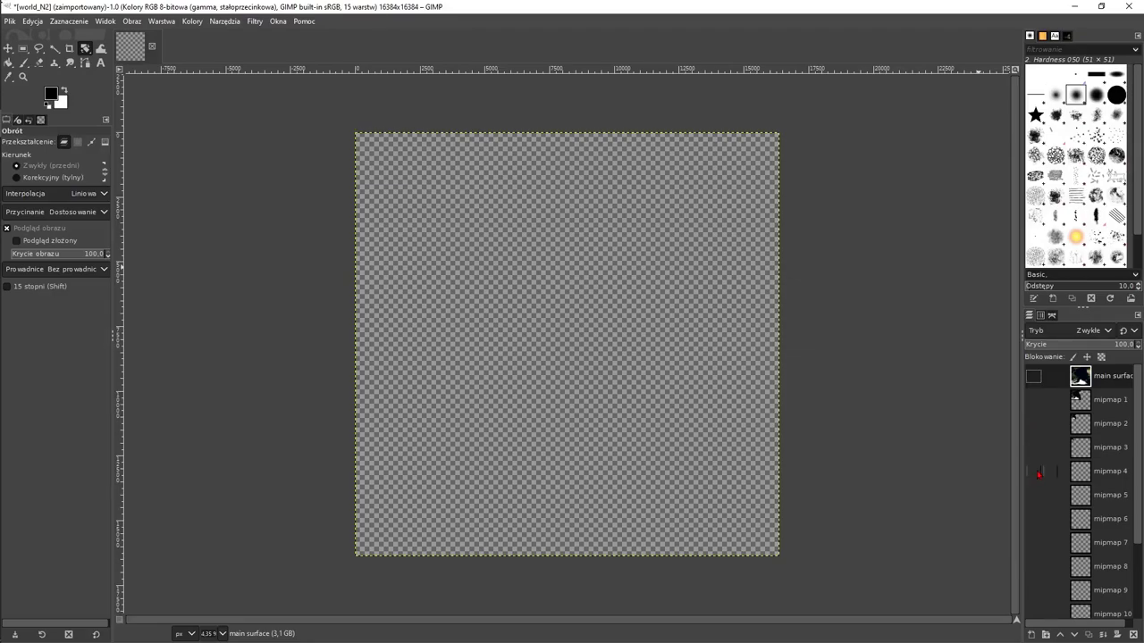
{"action": "scroll", "coordinate": [1051, 481], "scroll_direction": "down", "scroll_amount": 2}
{"action": "left_click", "coordinate": [1033, 606]}
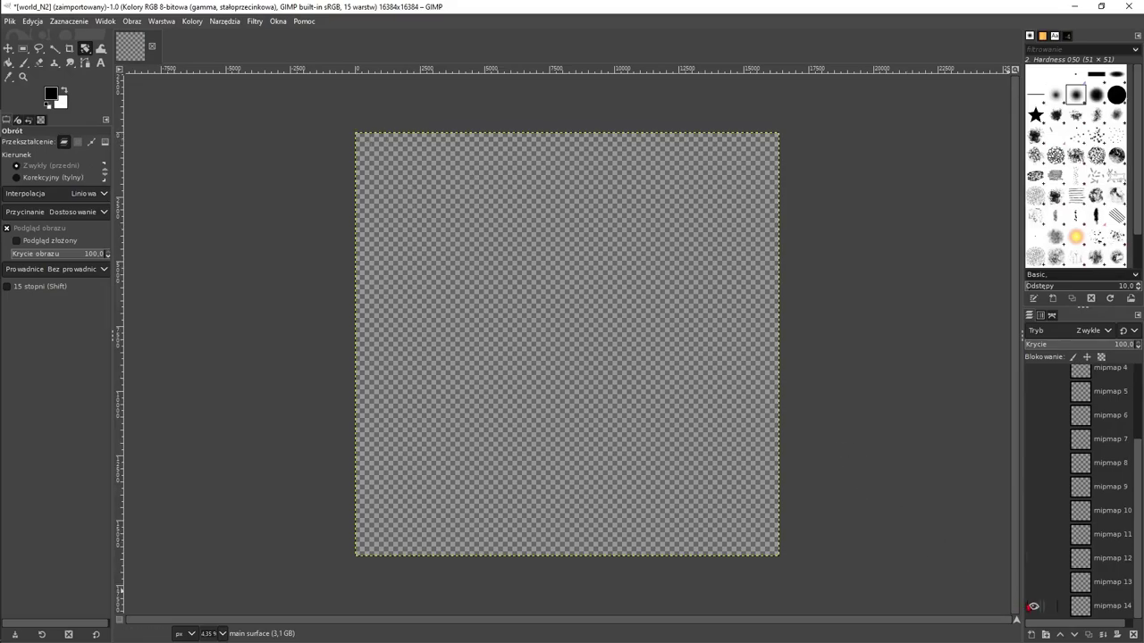
{"action": "scroll", "coordinate": [1041, 447], "scroll_direction": "up", "scroll_amount": 3}
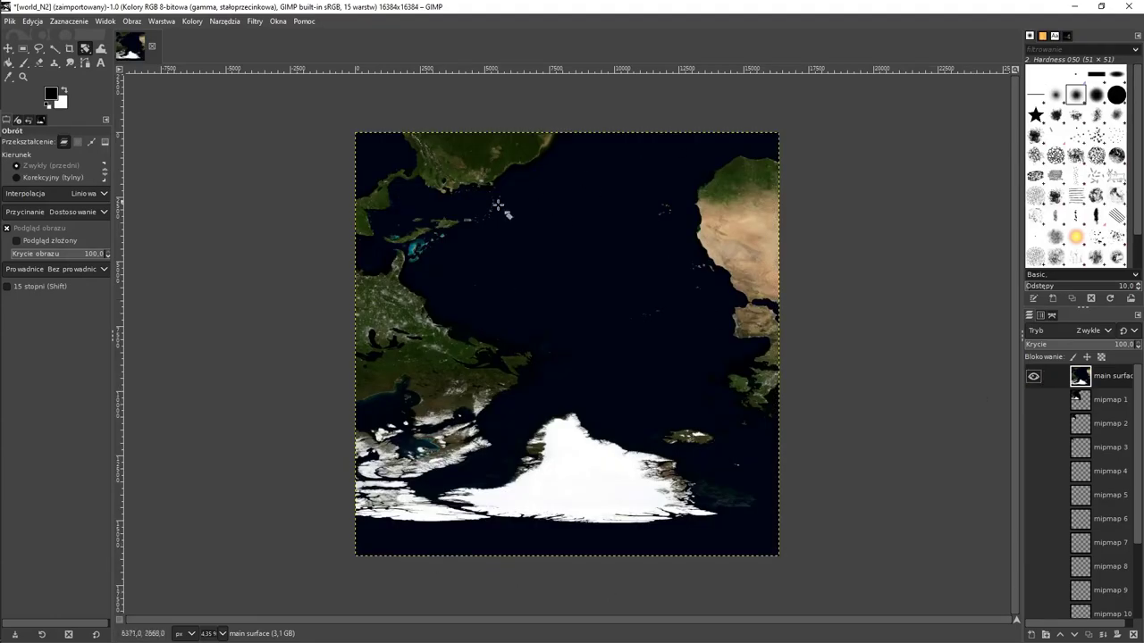
Toggle the main surface layer off and on again, and close GIMP discarding the changes.
{"action": "left_click_drag", "start_coordinate": [1033, 379], "coordinate": [1033, 425]}
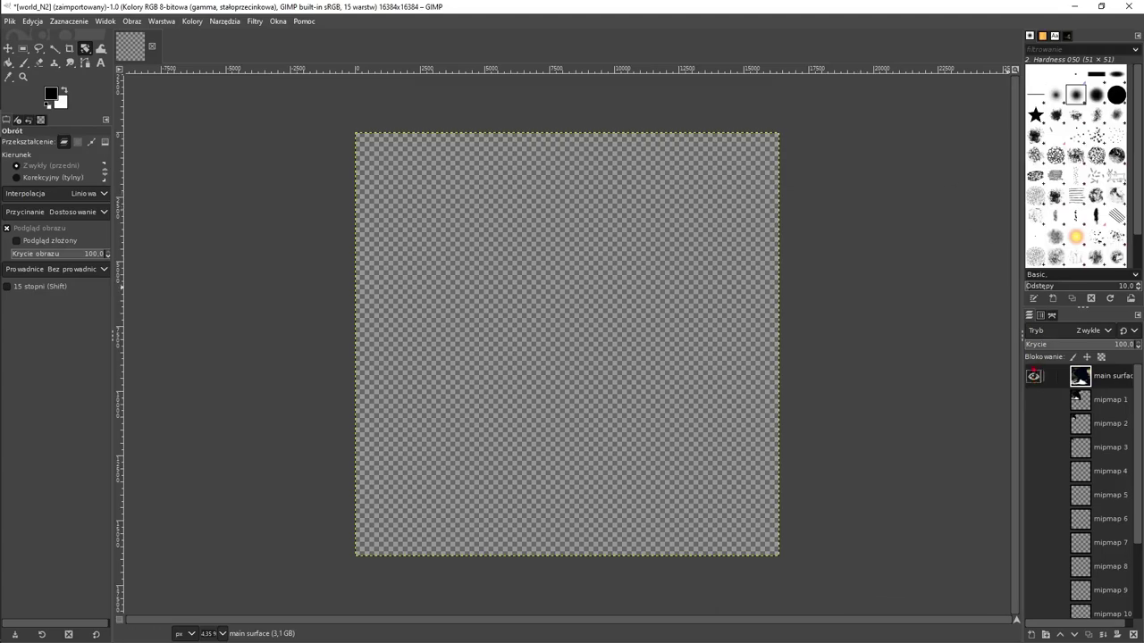
{"action": "left_click", "coordinate": [1033, 376]}
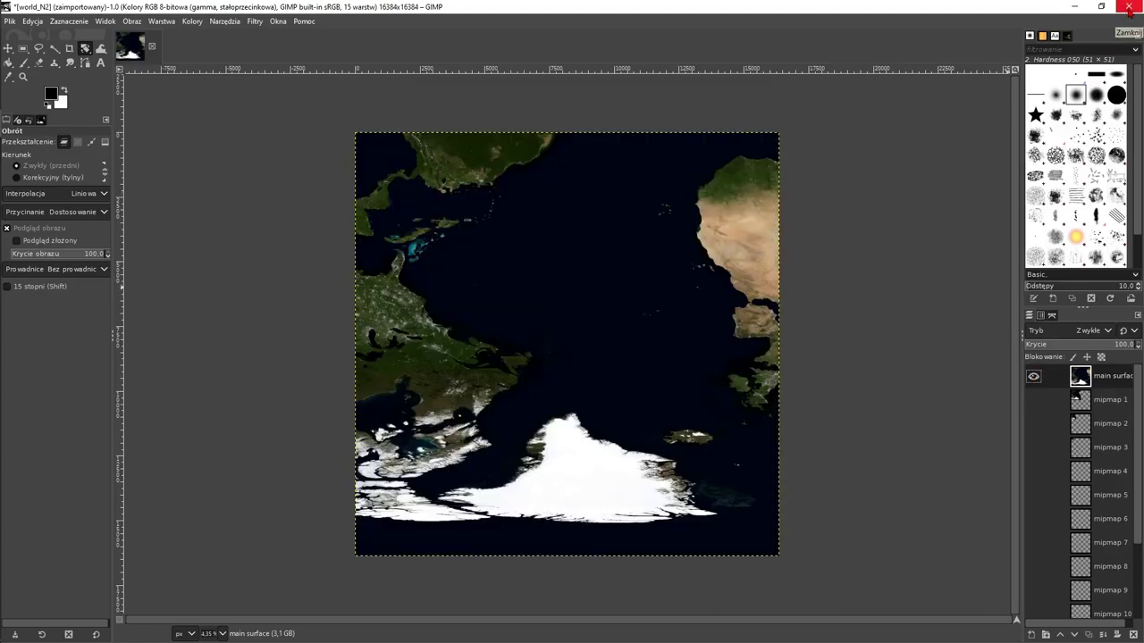
{"action": "left_click", "coordinate": [1129, 7]}
{"action": "left_click", "coordinate": [180, 192]}
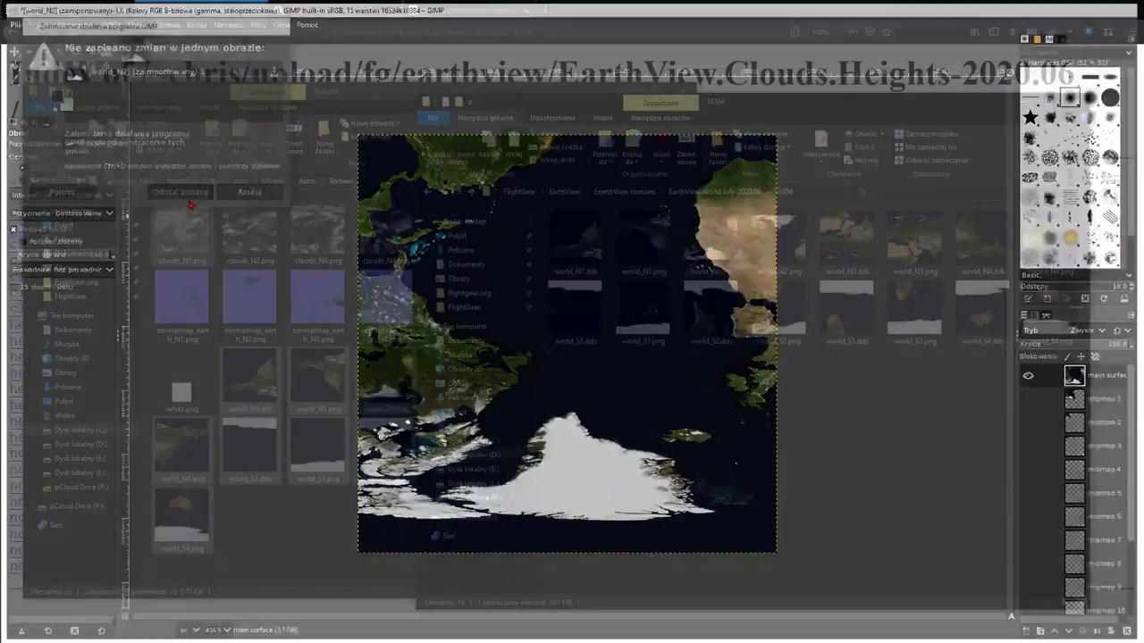
Open the 16384 folder inside EarthView.Clouds.Heights-2020.06 in the source window.
{"action": "left_click", "coordinate": [679, 193]}
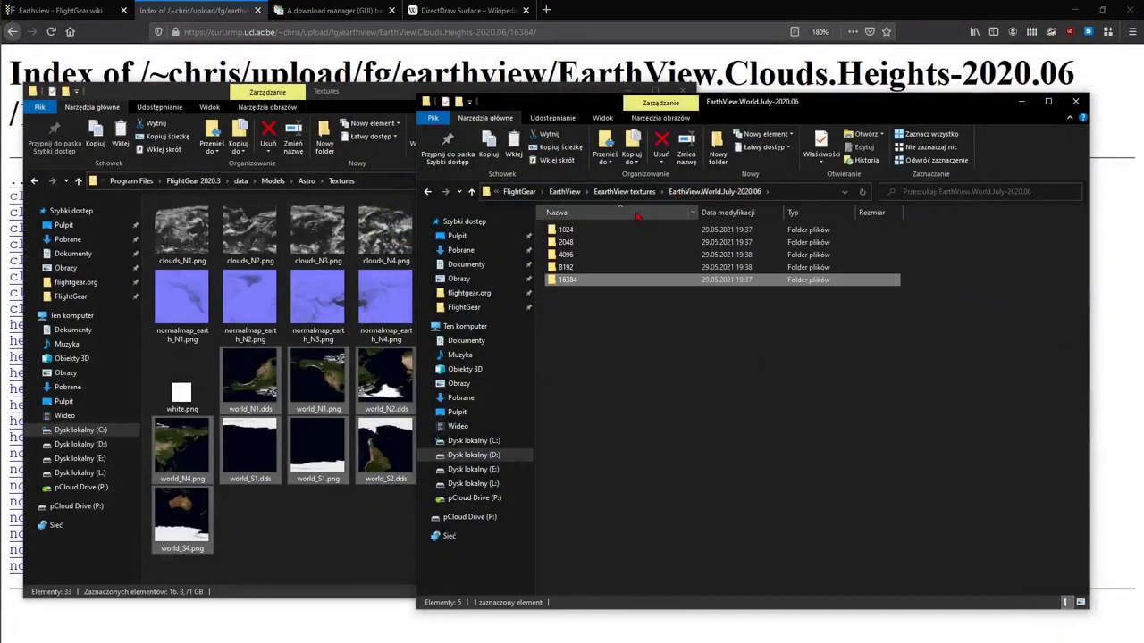
{"action": "left_click", "coordinate": [629, 192]}
{"action": "double_click", "coordinate": [591, 235]}
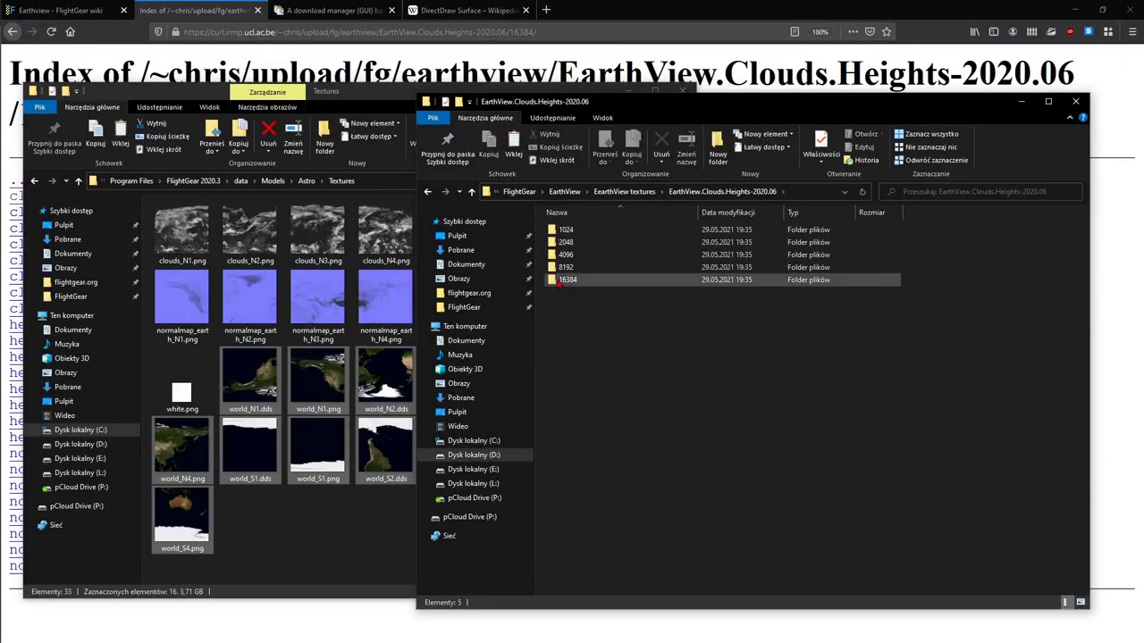
{"action": "double_click", "coordinate": [561, 280]}
Copy all cloud, height and normal map textures into FlightGear's Textures folder, replacing existing files with administrator permission.
{"action": "left_click_drag", "start_coordinate": [575, 429], "coordinate": [1081, 209]}
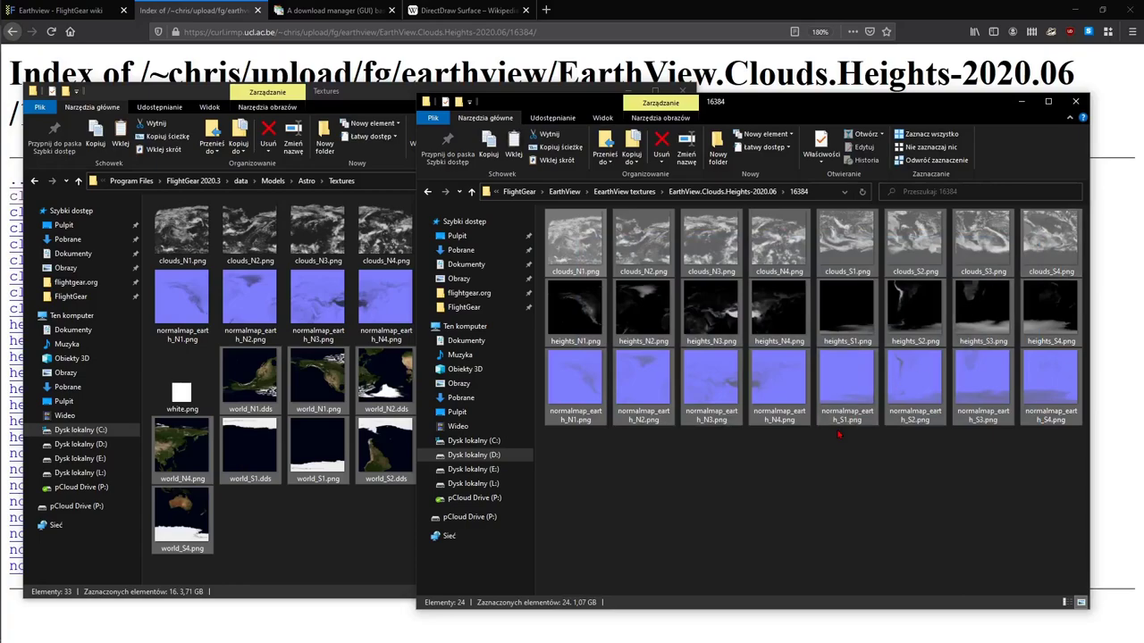
{"action": "left_click_drag", "start_coordinate": [838, 435], "coordinate": [383, 541]}
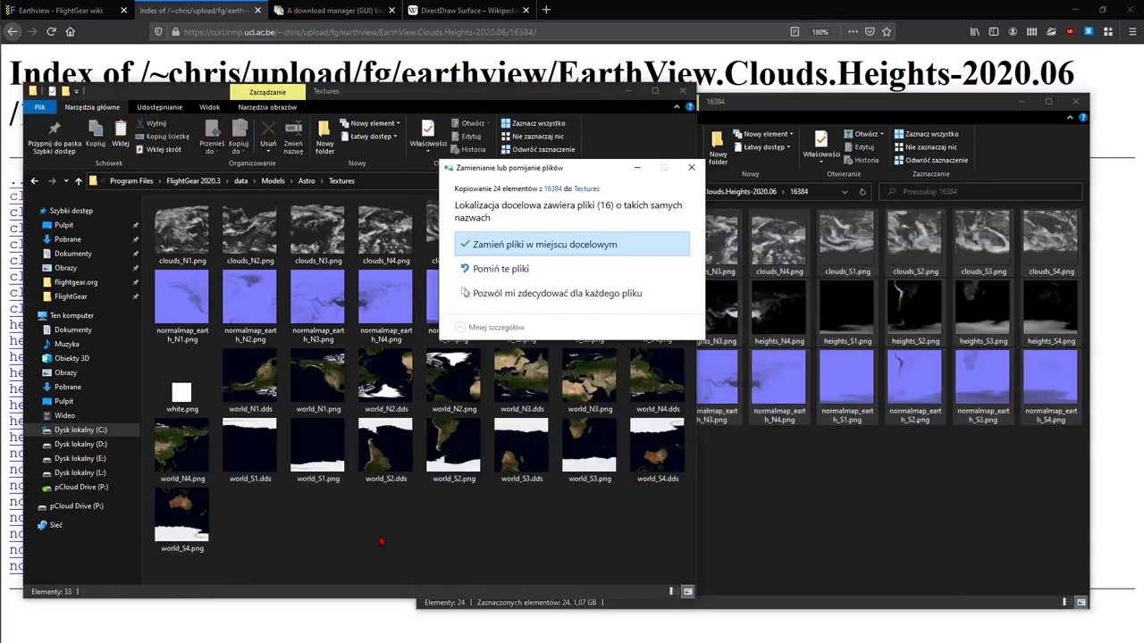
{"action": "left_click", "coordinate": [500, 247]}
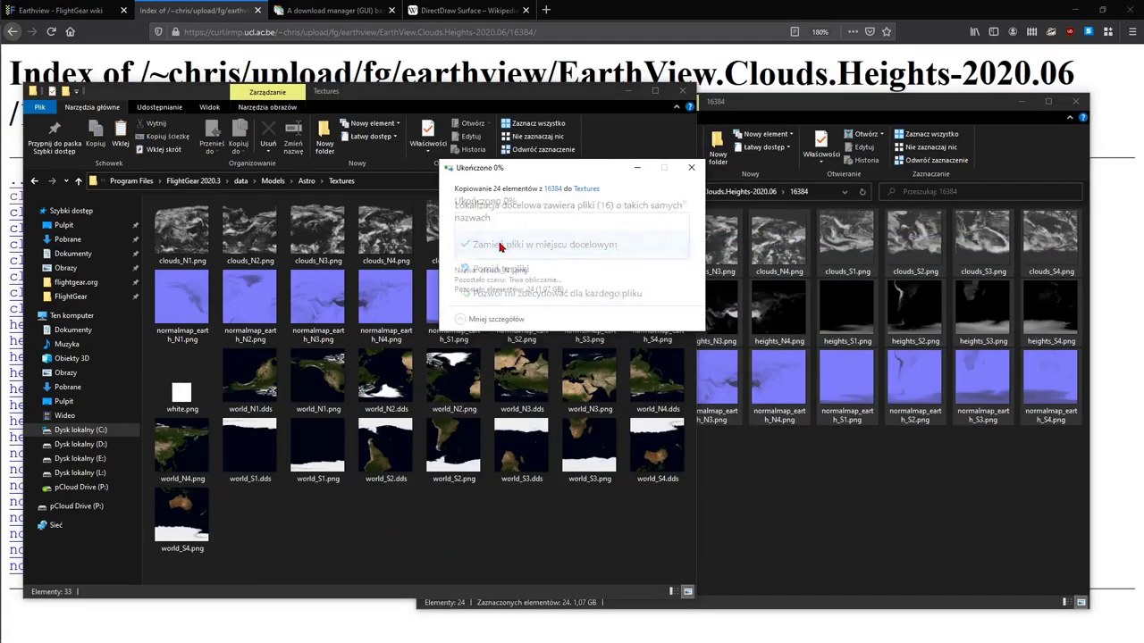
{"action": "left_click", "coordinate": [526, 282]}
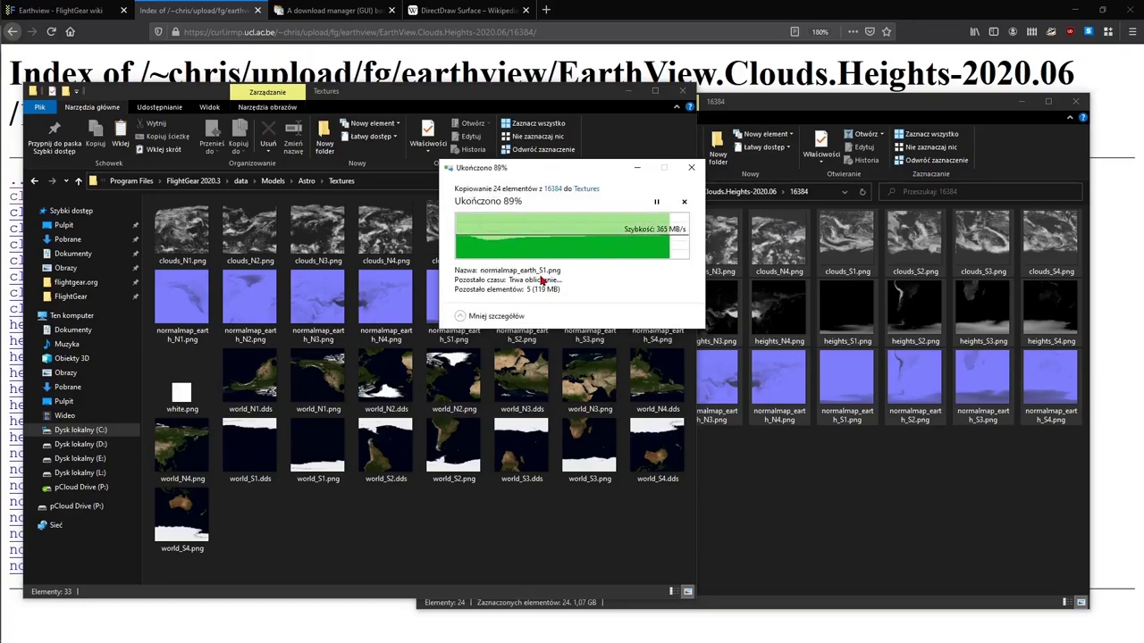
Look through the copied height textures and view heights_N1.png in the image viewer.
{"action": "left_click", "coordinate": [209, 305]}
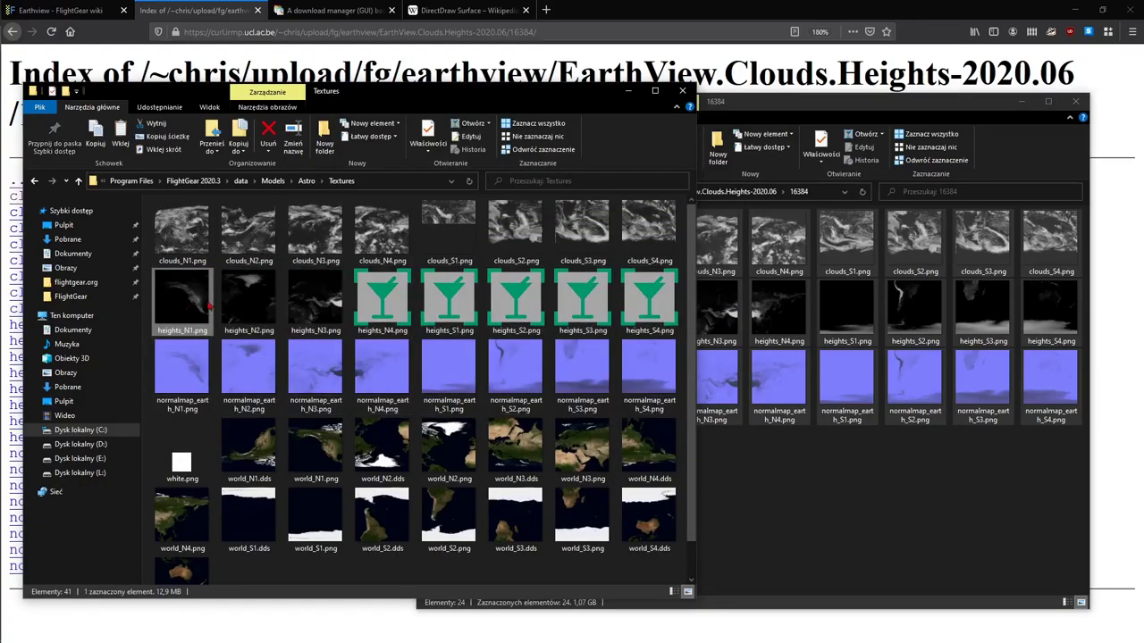
{"action": "key", "text": "Right"}
{"action": "key", "text": "Right"}
{"action": "key", "text": "Right"}
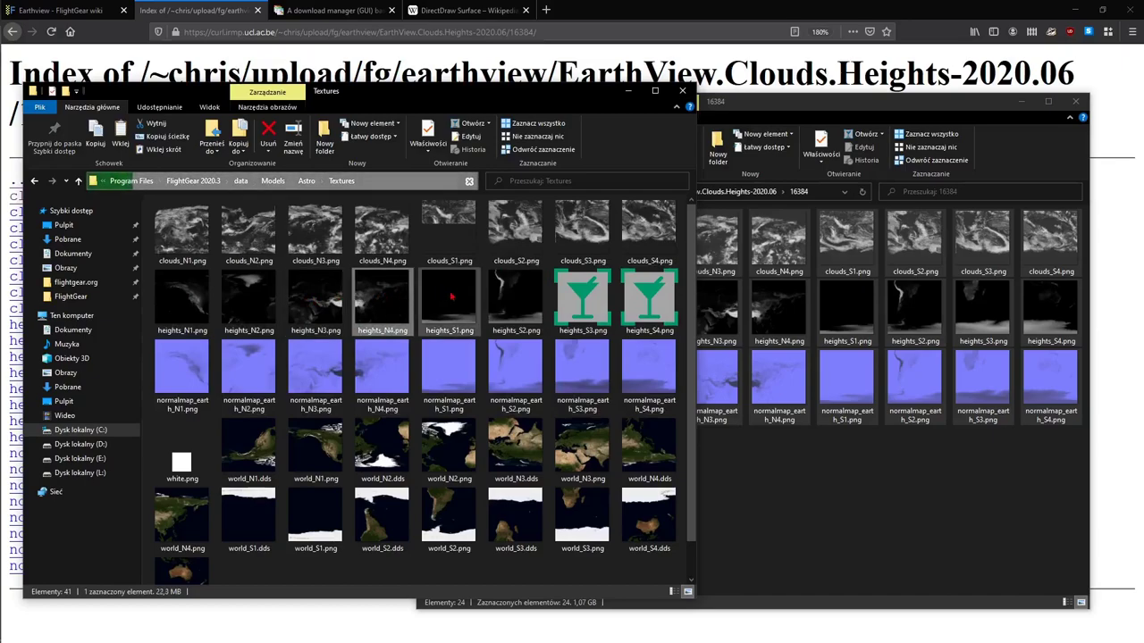
{"action": "left_click", "coordinate": [199, 309]}
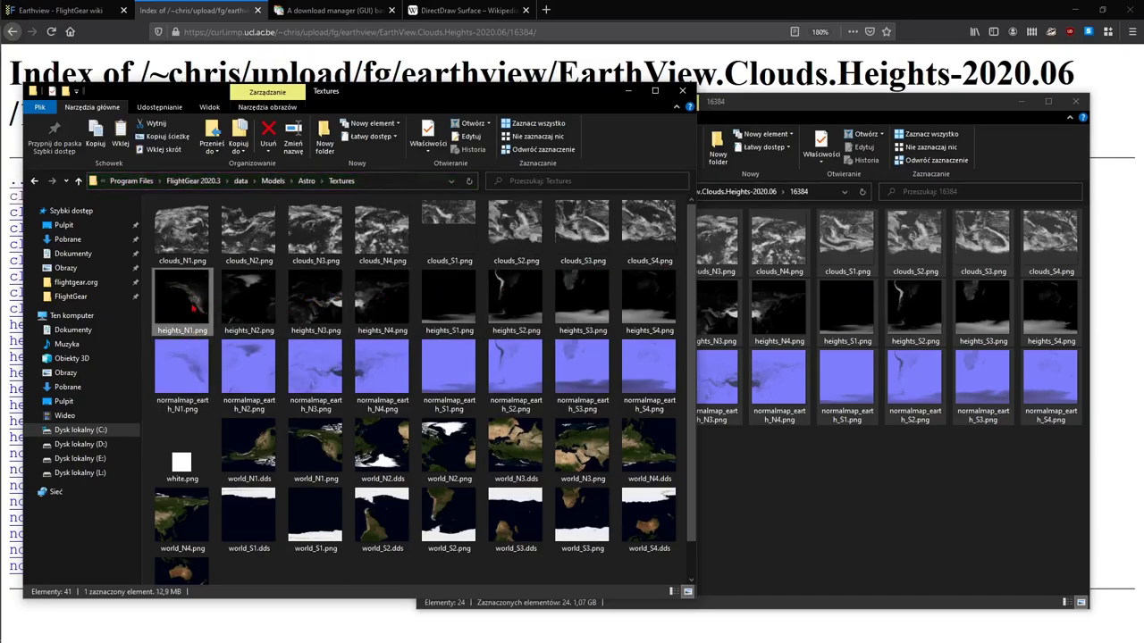
{"action": "double_click", "coordinate": [192, 308]}
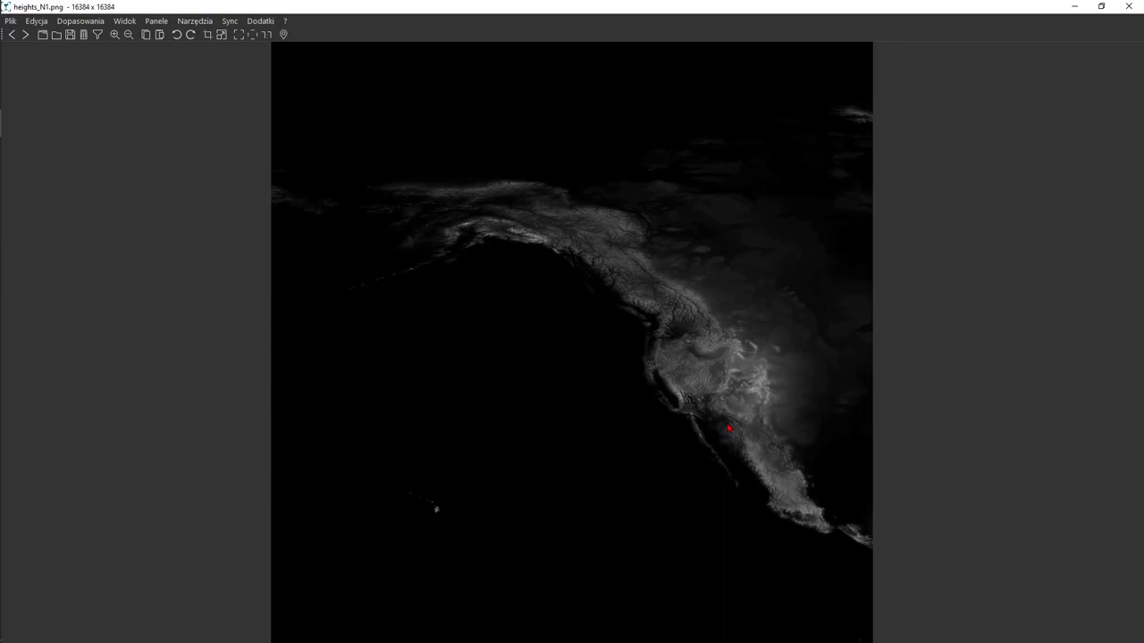
{"action": "left_click", "coordinate": [1127, 6]}
Examine the heights files and the PNG and DDS versions of world_S1 in the Textures folder.
{"action": "left_click", "coordinate": [239, 315]}
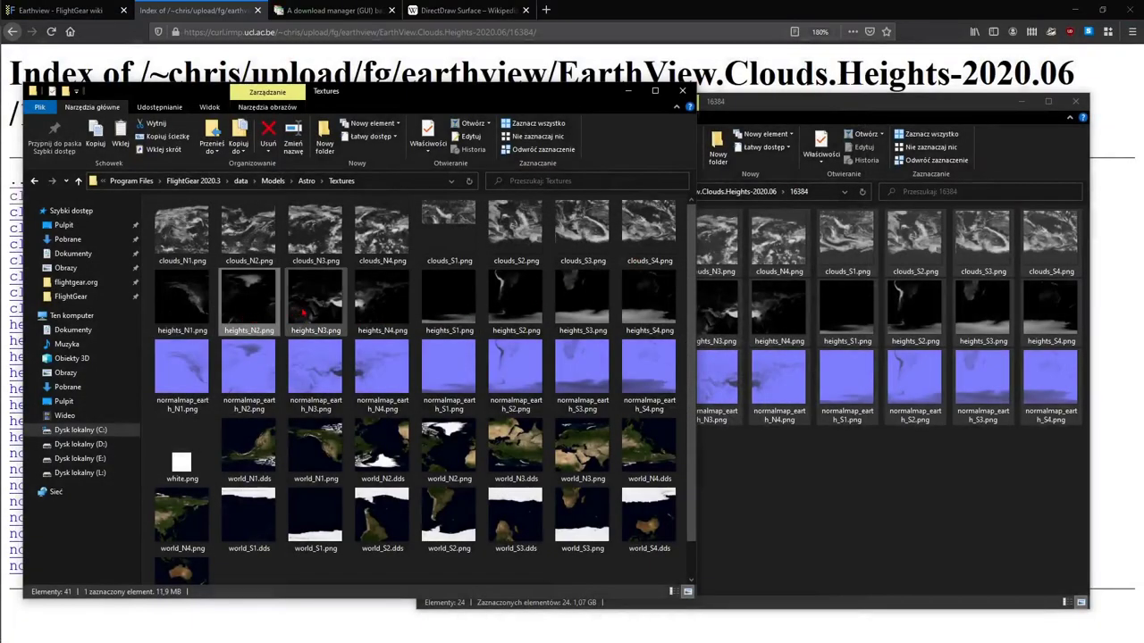
{"action": "left_click", "coordinate": [203, 312]}
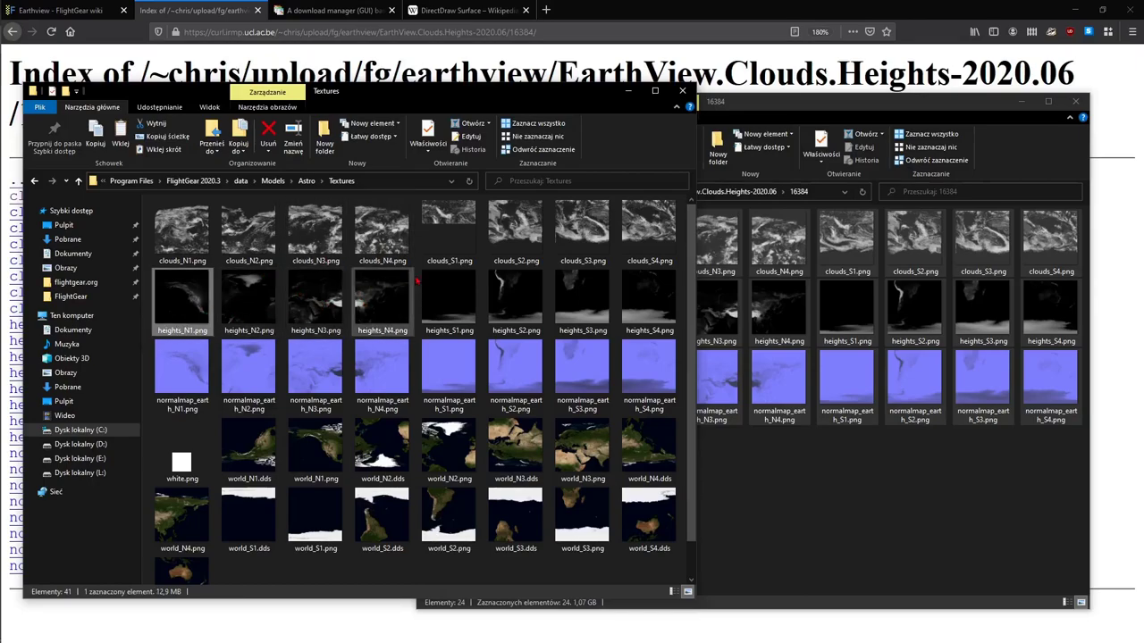
{"action": "left_click", "coordinate": [637, 314]}
{"action": "left_click", "coordinate": [166, 322]}
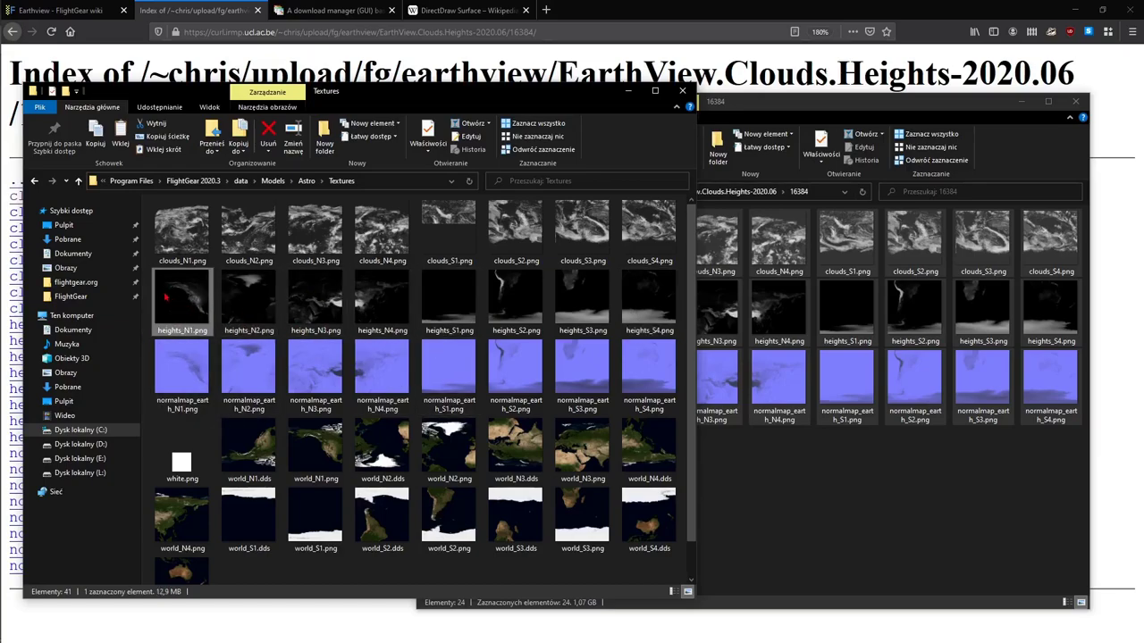
{"action": "left_click", "coordinate": [310, 568]}
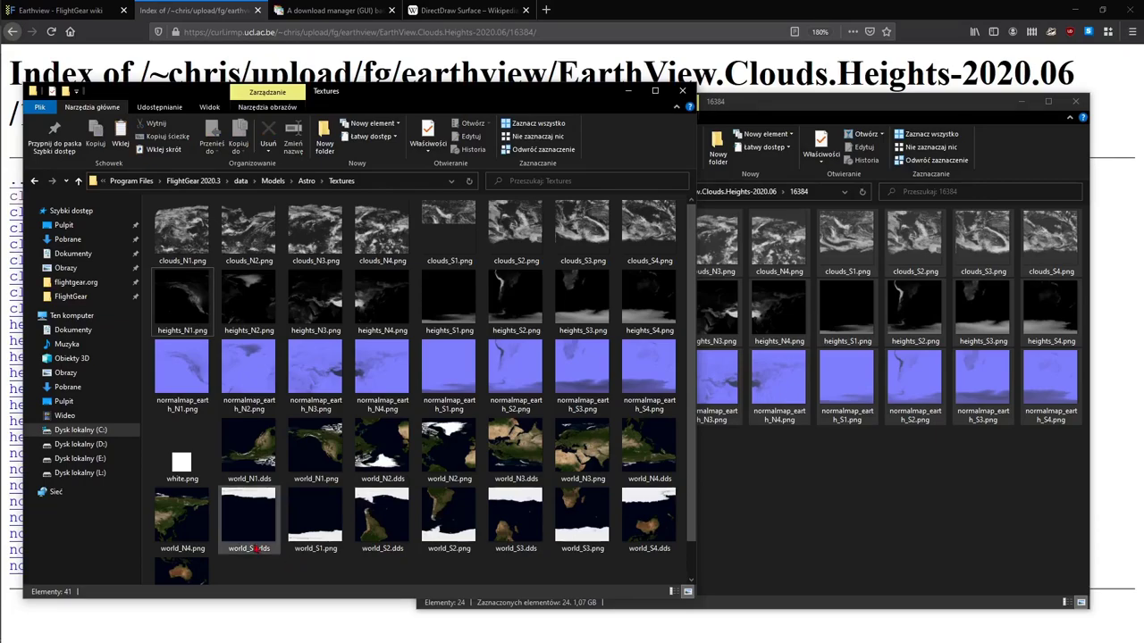
{"action": "left_click", "coordinate": [316, 552]}
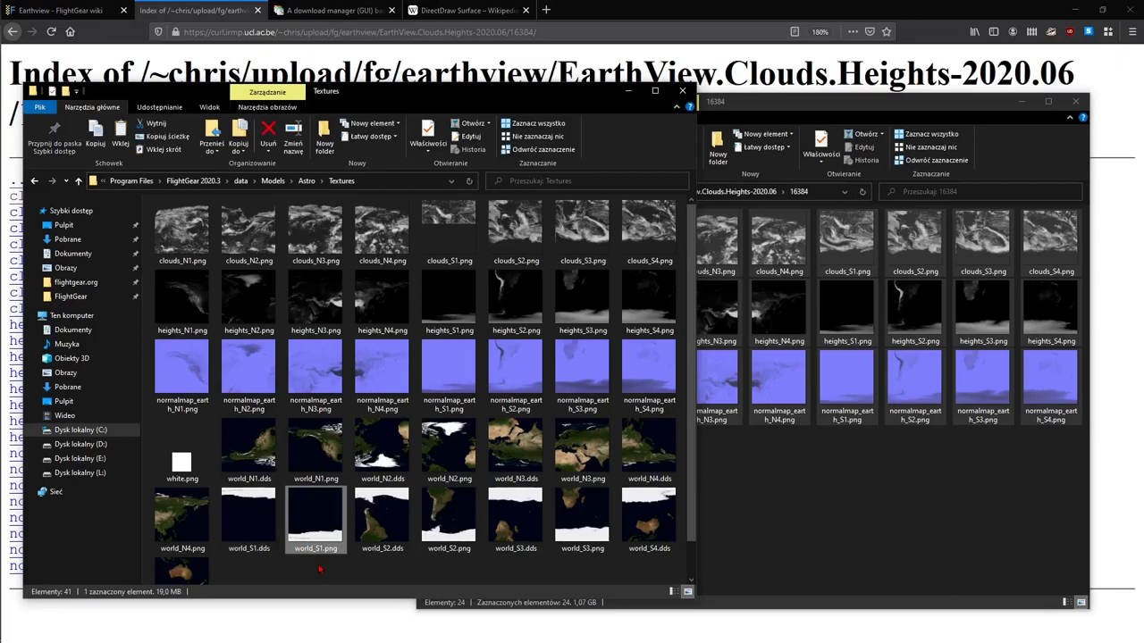
{"action": "left_click", "coordinate": [261, 475]}
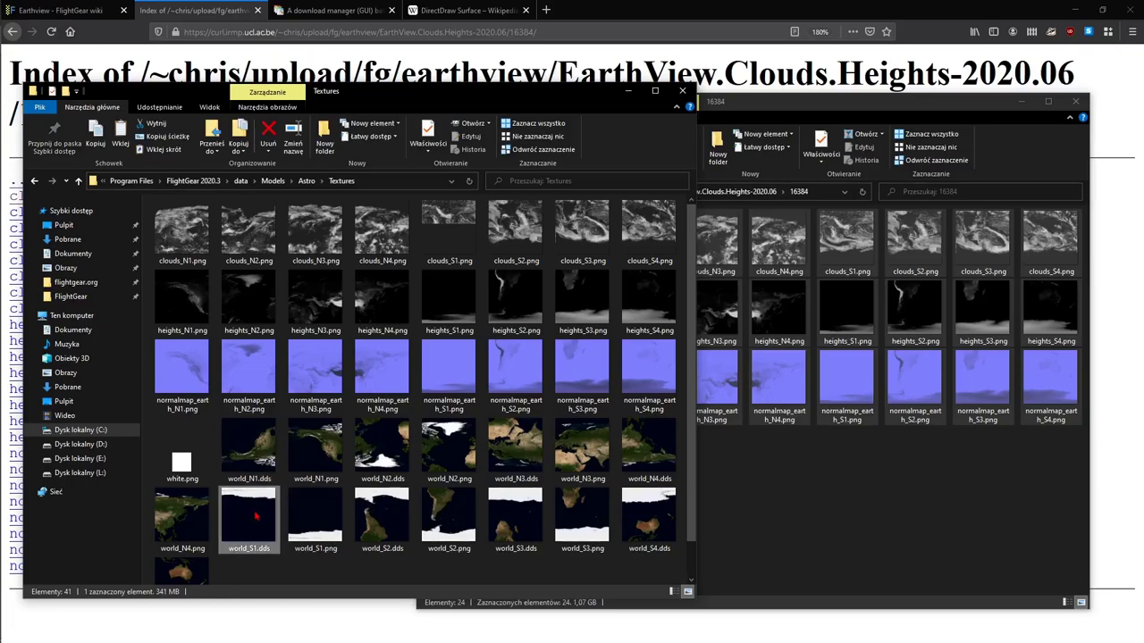
Open the Astro folder that contains Textures and bring its earth model files into view.
{"action": "left_click", "coordinate": [306, 182]}
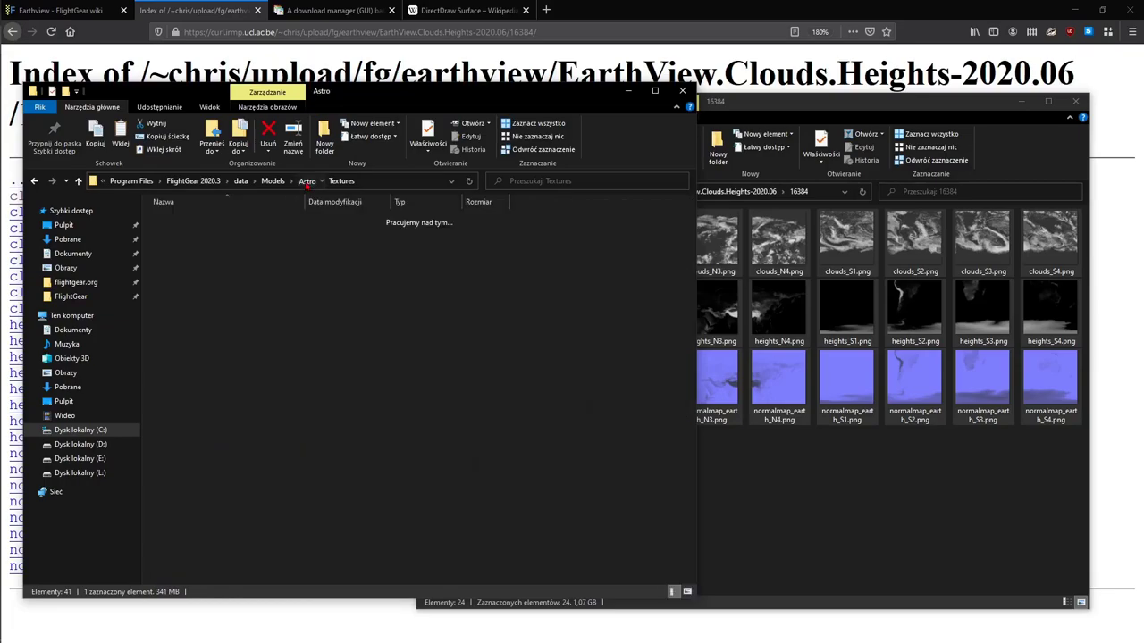
{"action": "scroll", "coordinate": [251, 309], "scroll_direction": "down", "scroll_amount": 5}
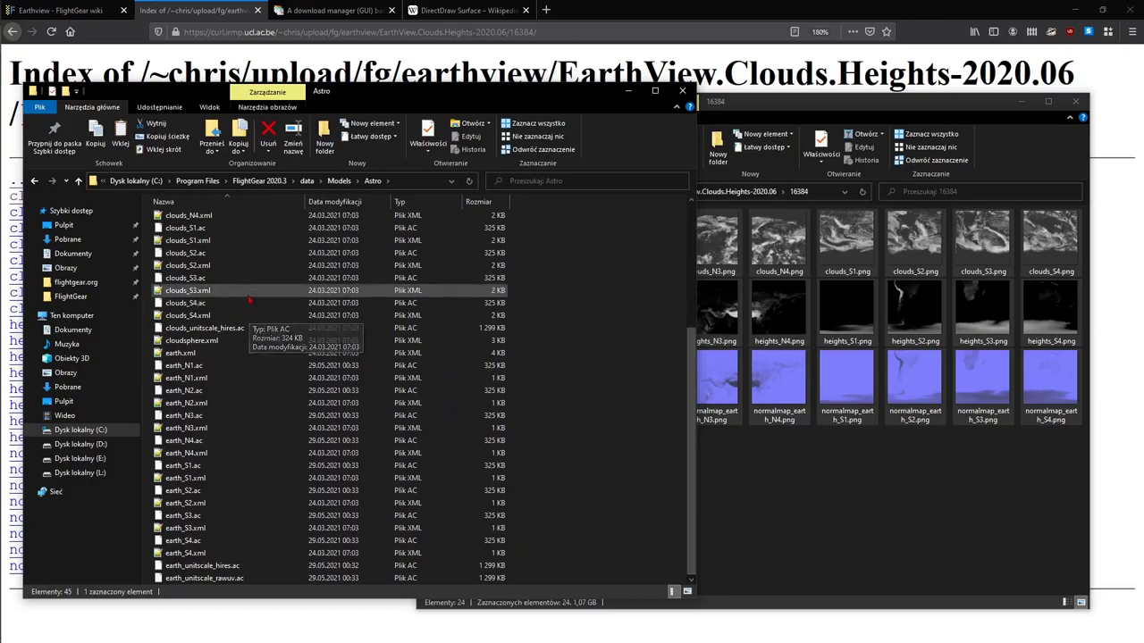
{"action": "scroll", "coordinate": [232, 321], "scroll_direction": "up", "scroll_amount": 5}
{"action": "scroll", "coordinate": [203, 335], "scroll_direction": "down", "scroll_amount": 5}
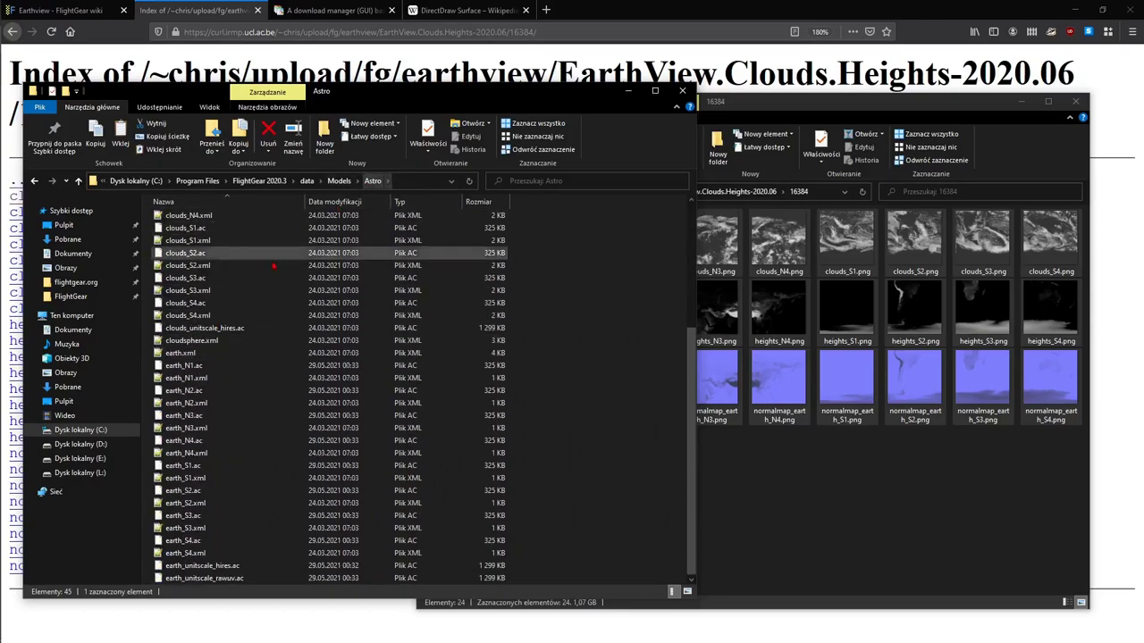
Examine the earth_N1 to earth_S4 and earth_unitscale .ac model files in the Astro folder.
{"action": "left_click", "coordinate": [174, 368]}
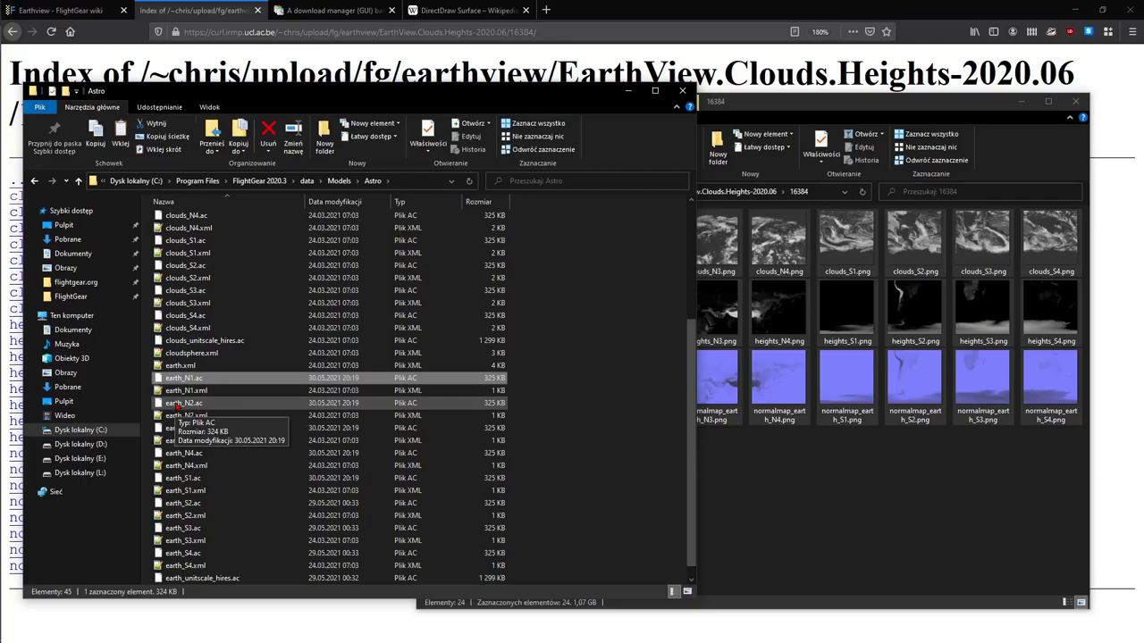
{"action": "left_click", "coordinate": [176, 429]}
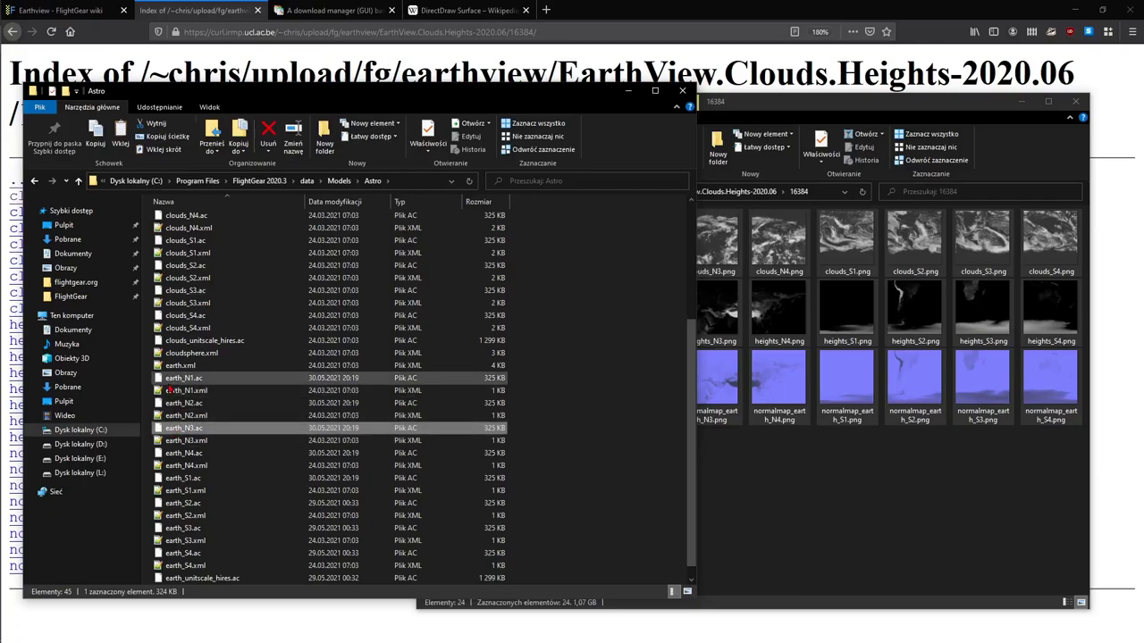
{"action": "left_click", "coordinate": [170, 380]}
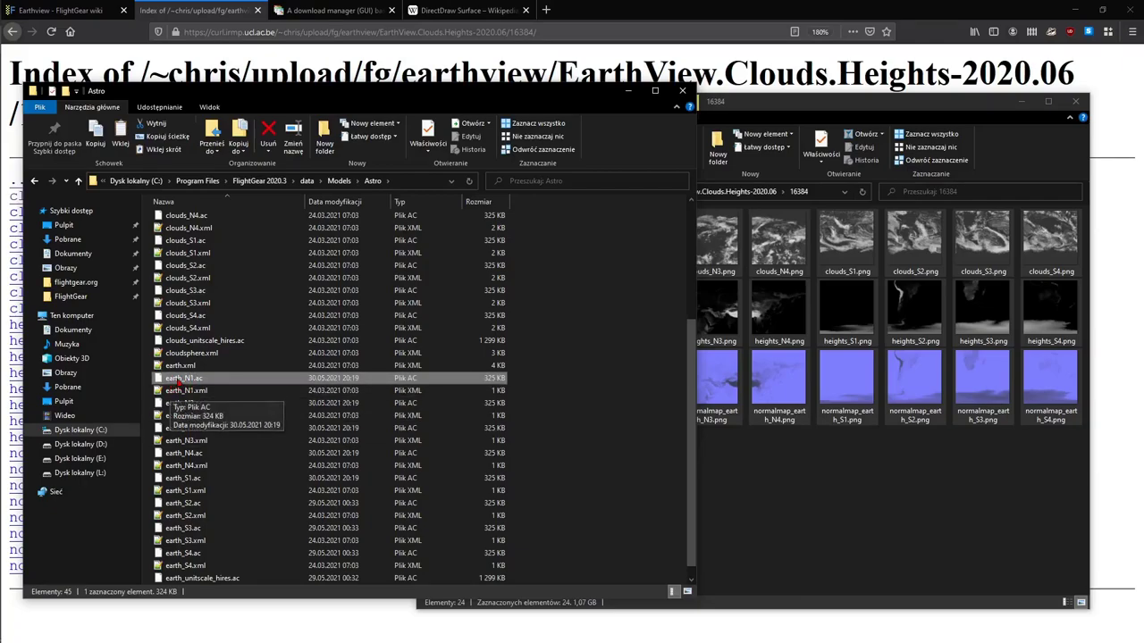
{"action": "left_click", "coordinate": [174, 415]}
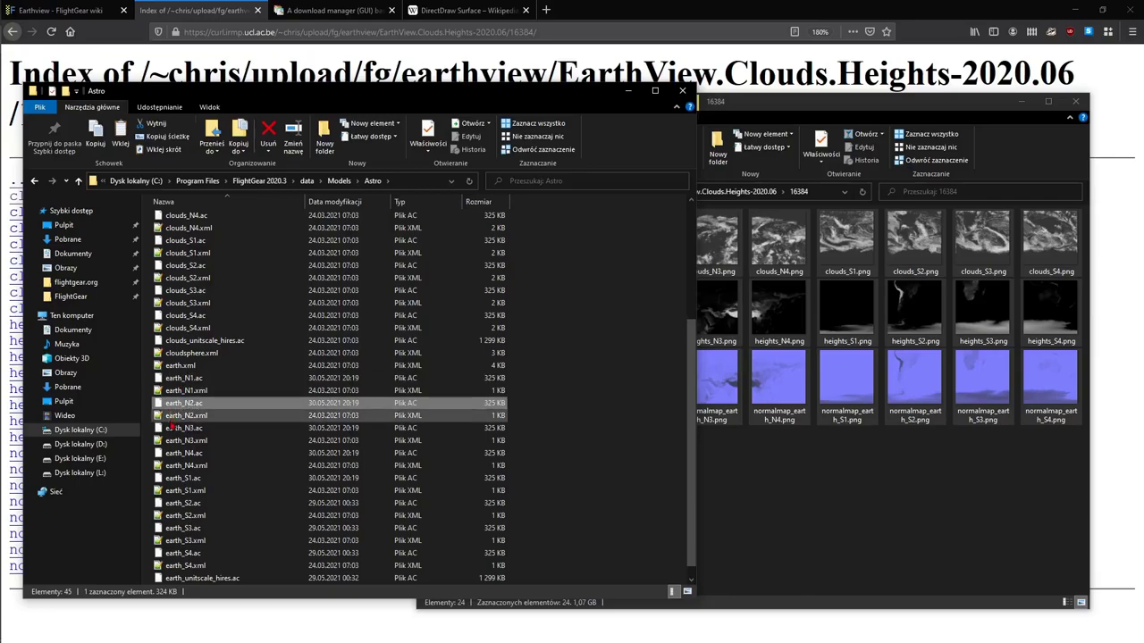
{"action": "left_click", "coordinate": [185, 380]}
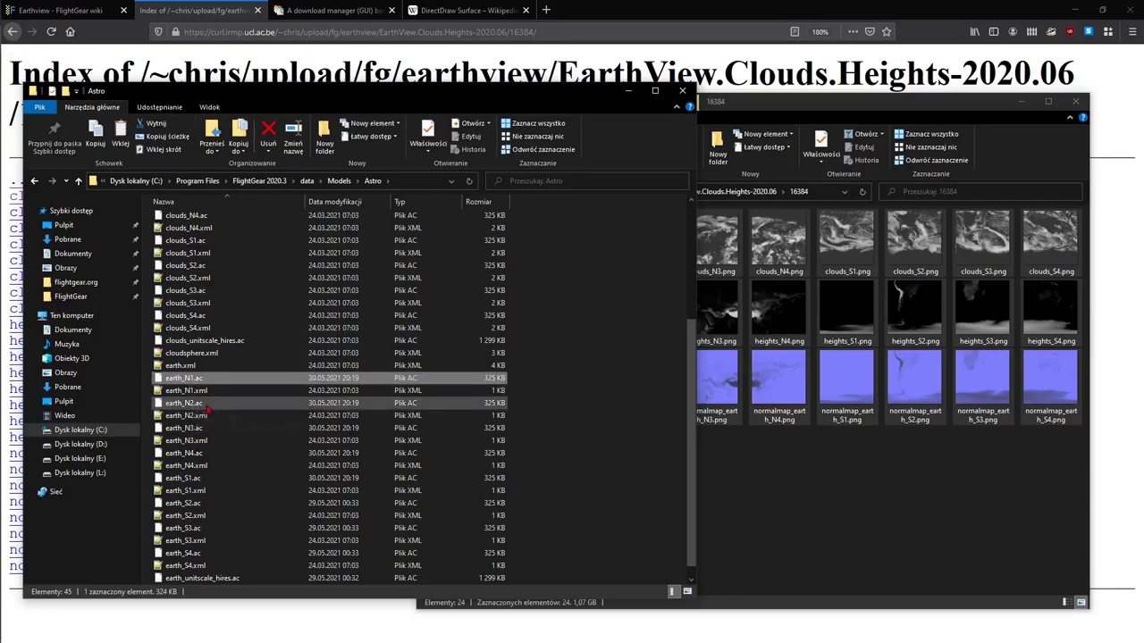
{"action": "scroll", "coordinate": [190, 491], "scroll_direction": "down", "scroll_amount": 1}
{"action": "left_click", "coordinate": [190, 466]}
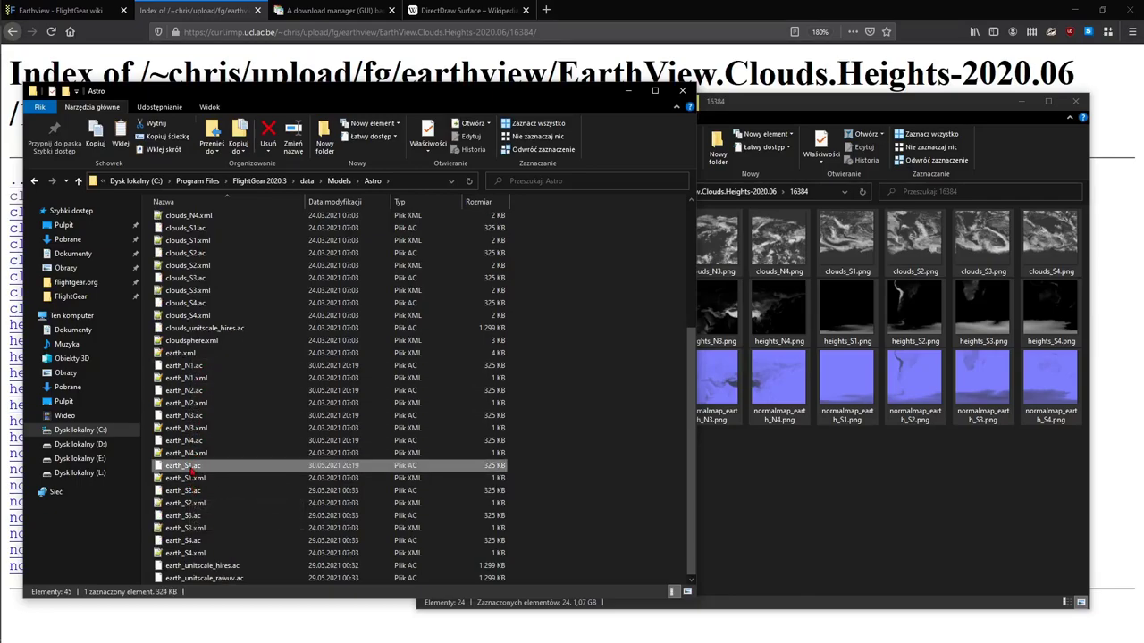
{"action": "left_click", "coordinate": [199, 567]}
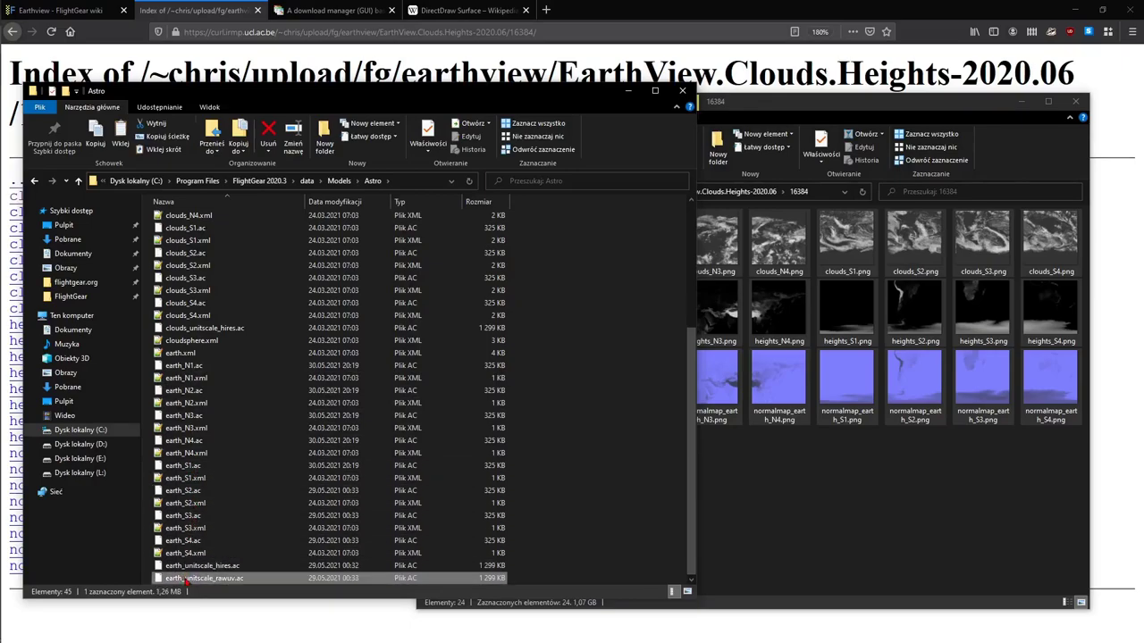
Open earth_N1.ac in Notepad++ and locate the Textures/world_N1.png texture reference.
{"action": "right_click", "coordinate": [186, 367]}
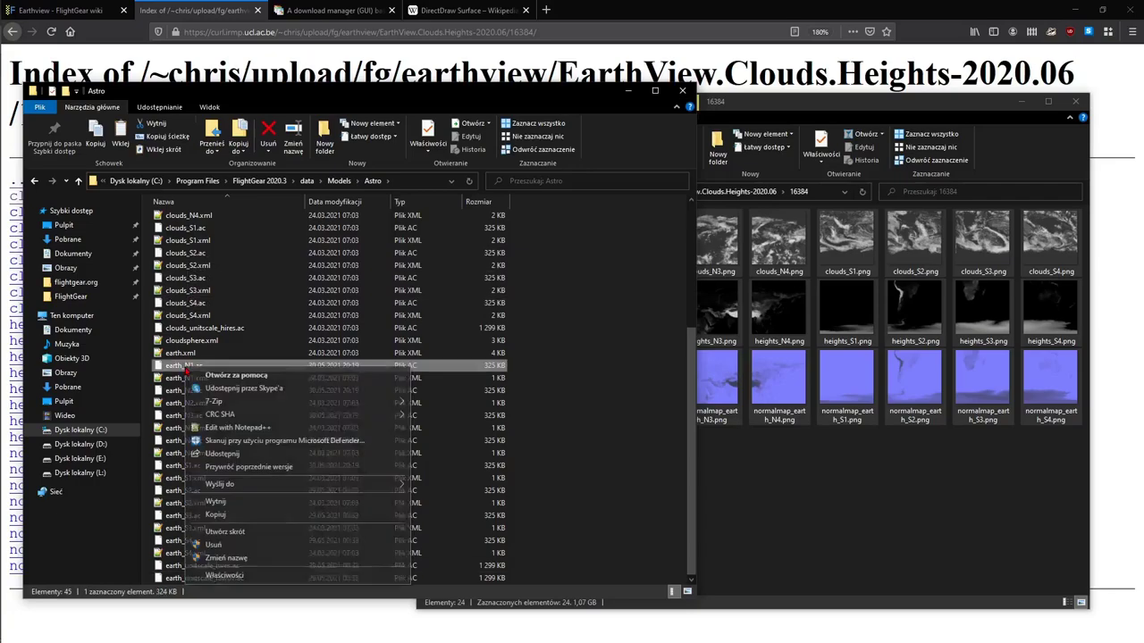
{"action": "left_click", "coordinate": [234, 427]}
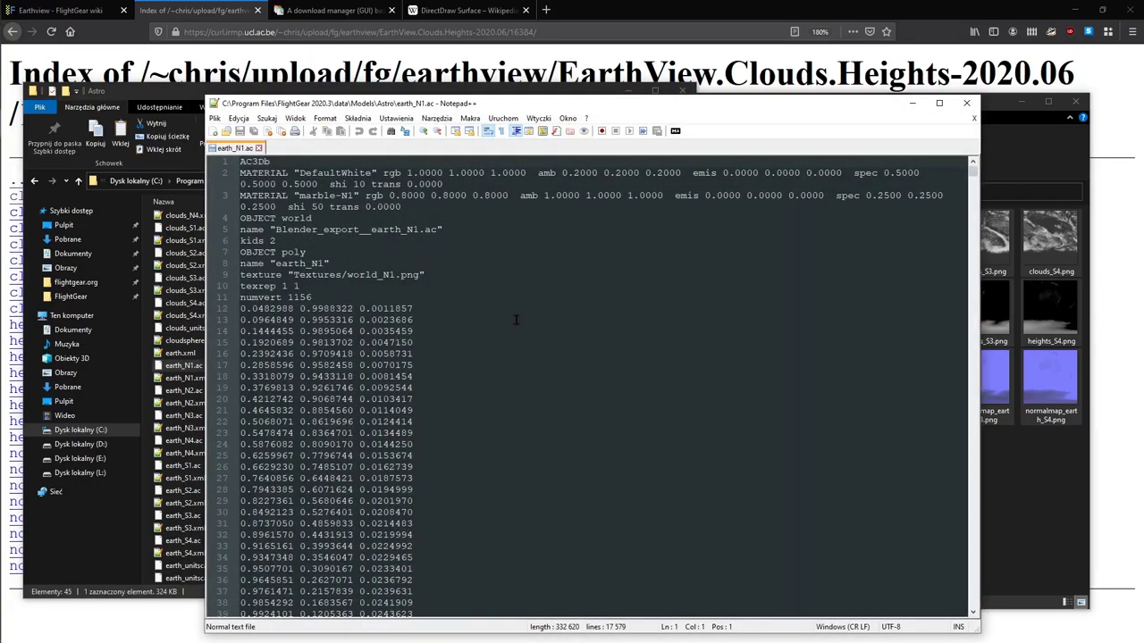
{"action": "left_click_drag", "start_coordinate": [291, 276], "coordinate": [416, 275]}
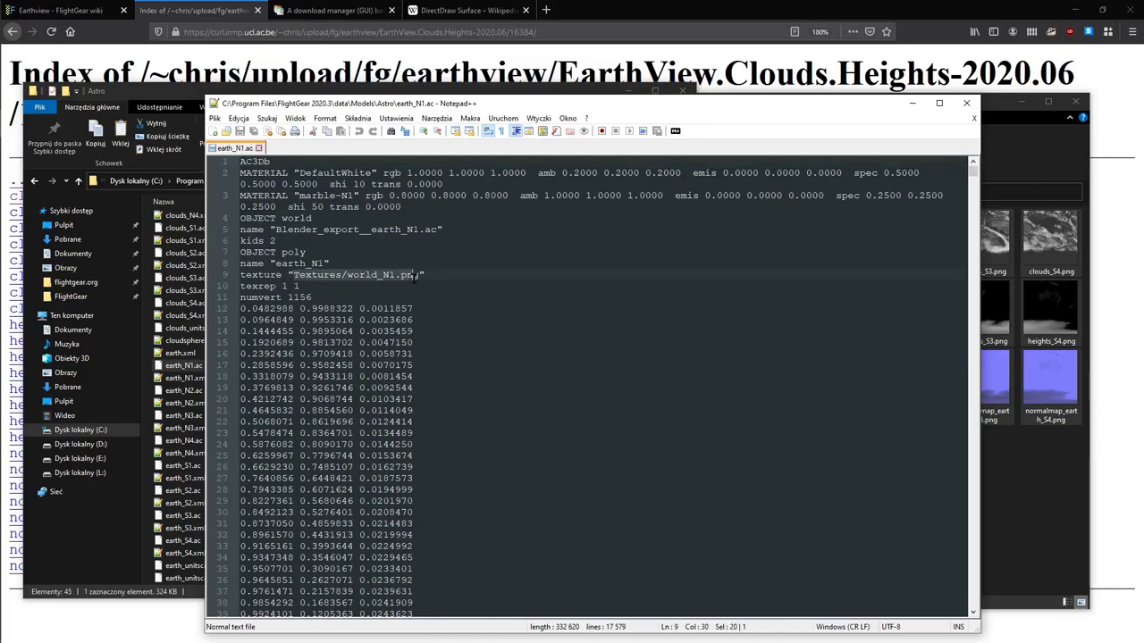
{"action": "key", "text": "Right"}
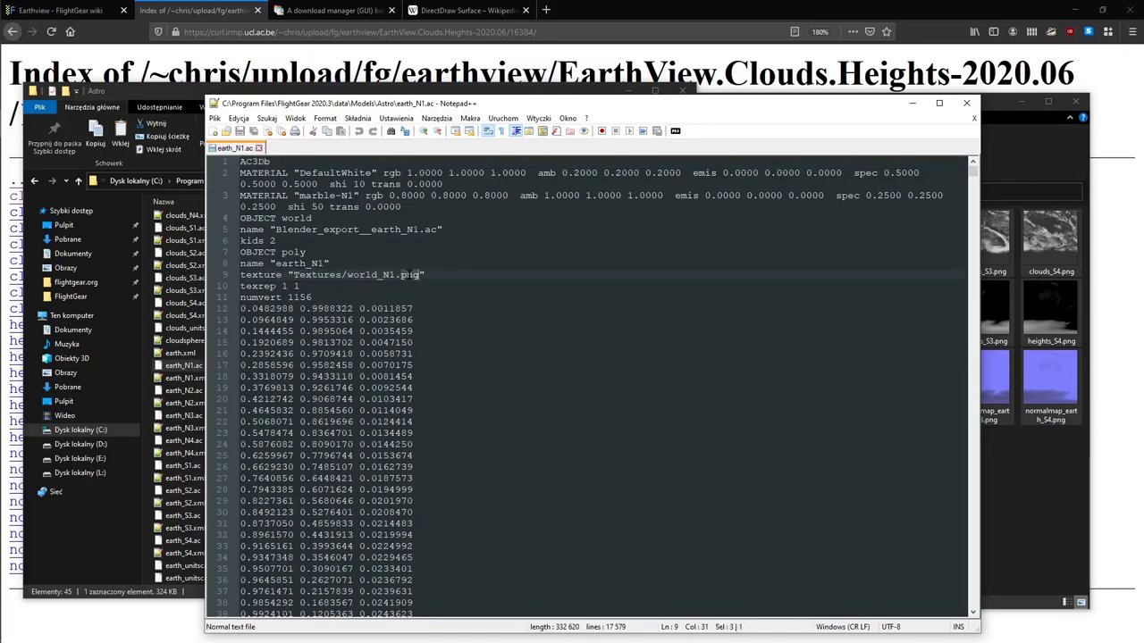
{"action": "left_click", "coordinate": [435, 274]}
Replace png with dds in the world_N1 texture reference of earth_N1.ac, skipping the white.png reference.
{"action": "key", "text": "ctrl+h"}
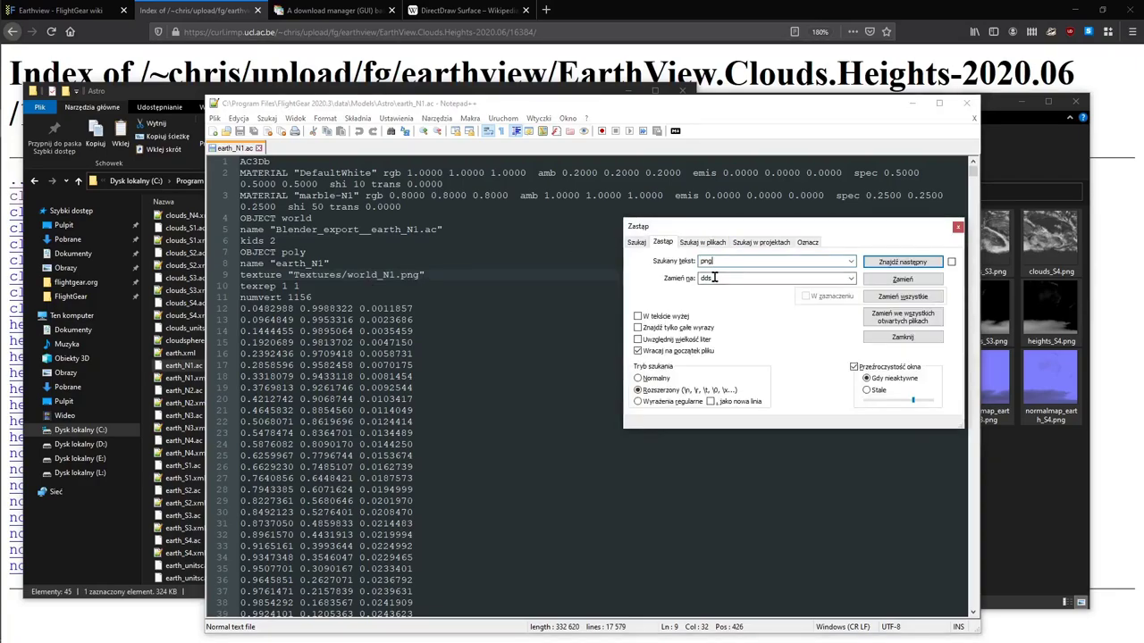
{"action": "double_click", "coordinate": [720, 260]}
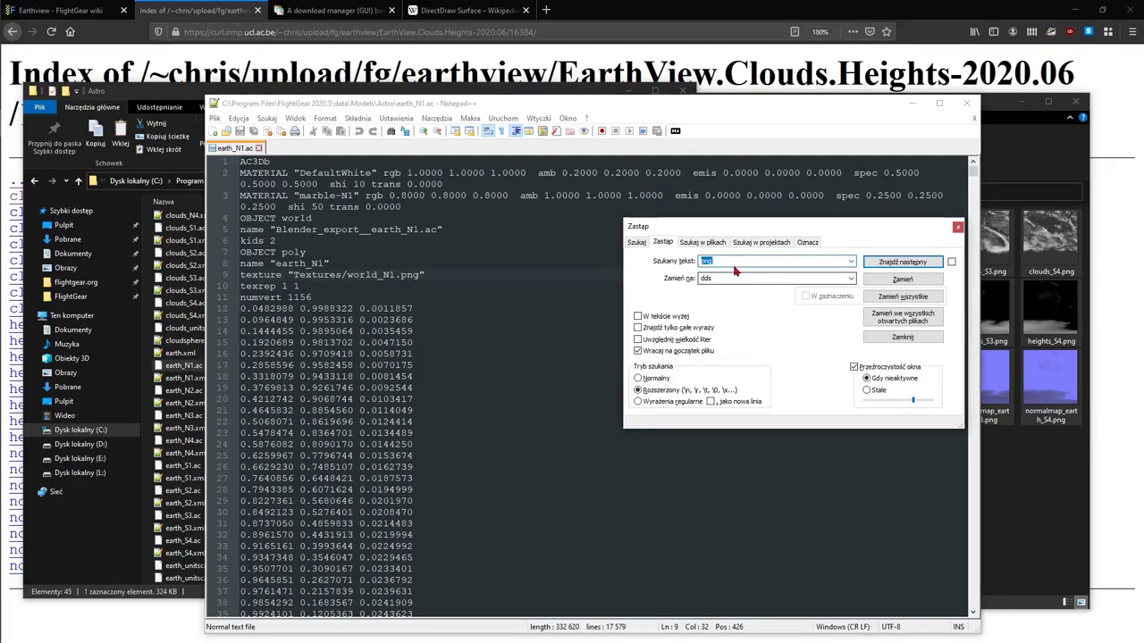
{"action": "left_click", "coordinate": [901, 280]}
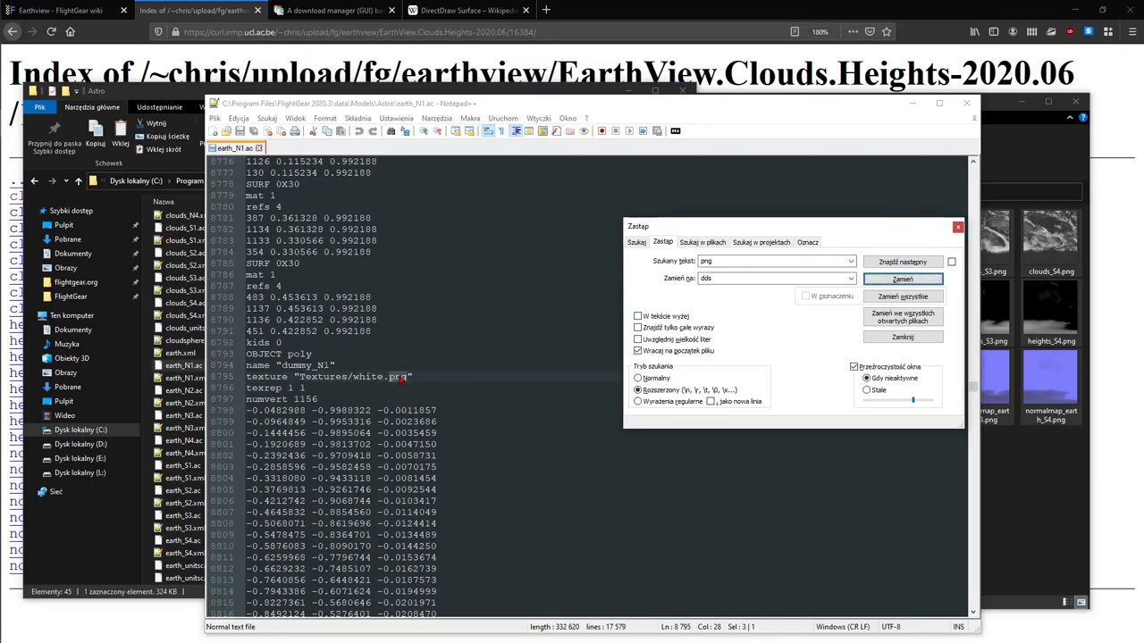
{"action": "left_click", "coordinate": [901, 261]}
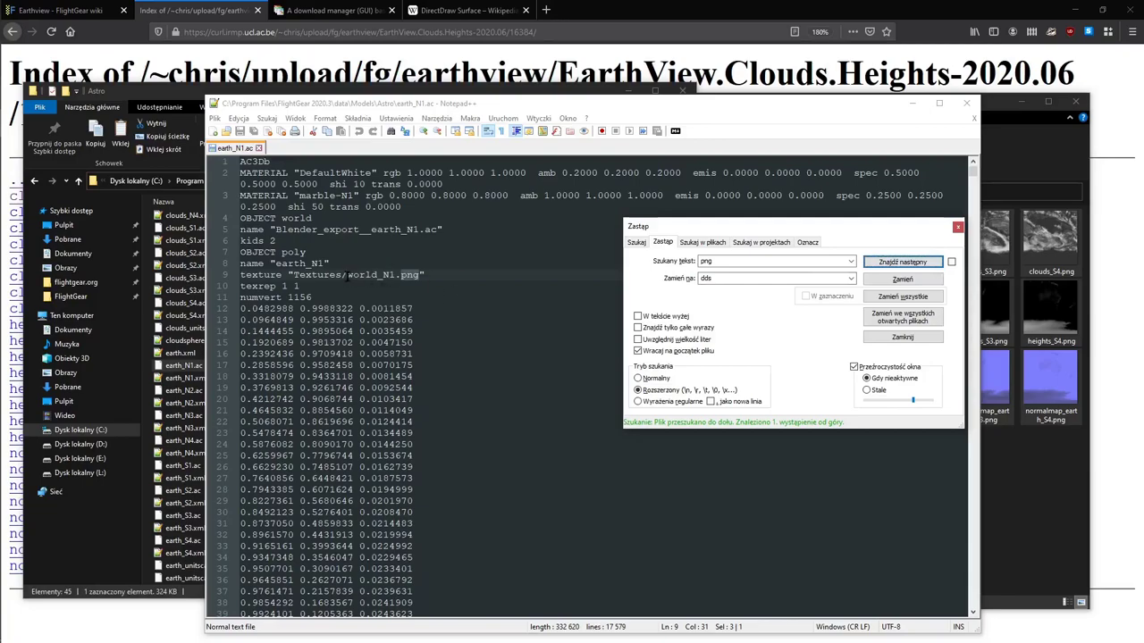
{"action": "left_click", "coordinate": [902, 280]}
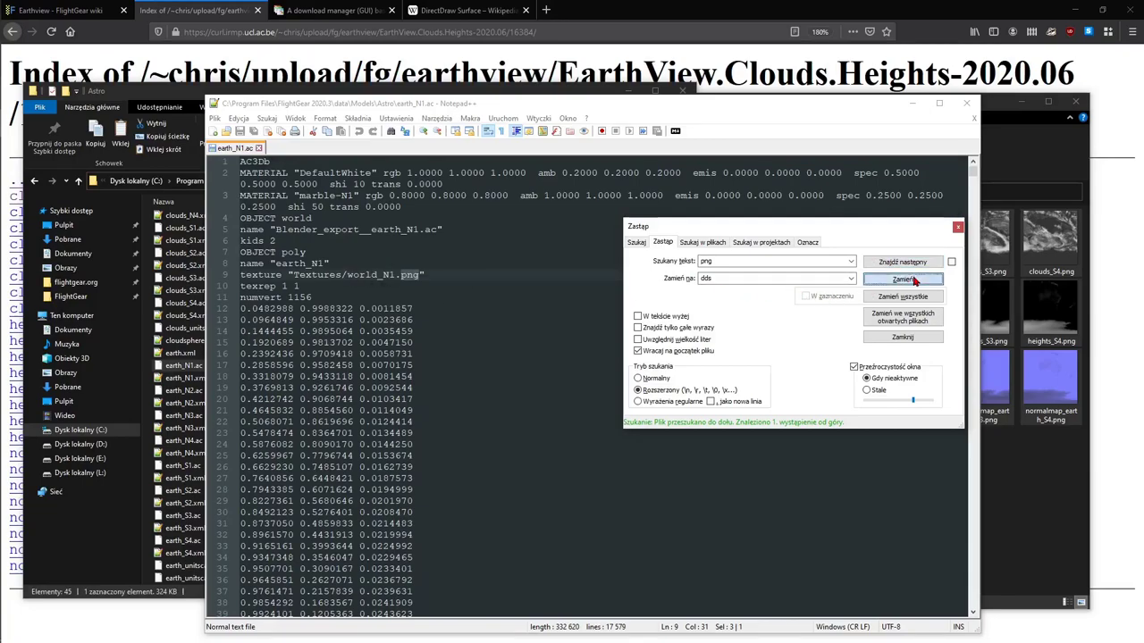
{"action": "left_click", "coordinate": [911, 263]}
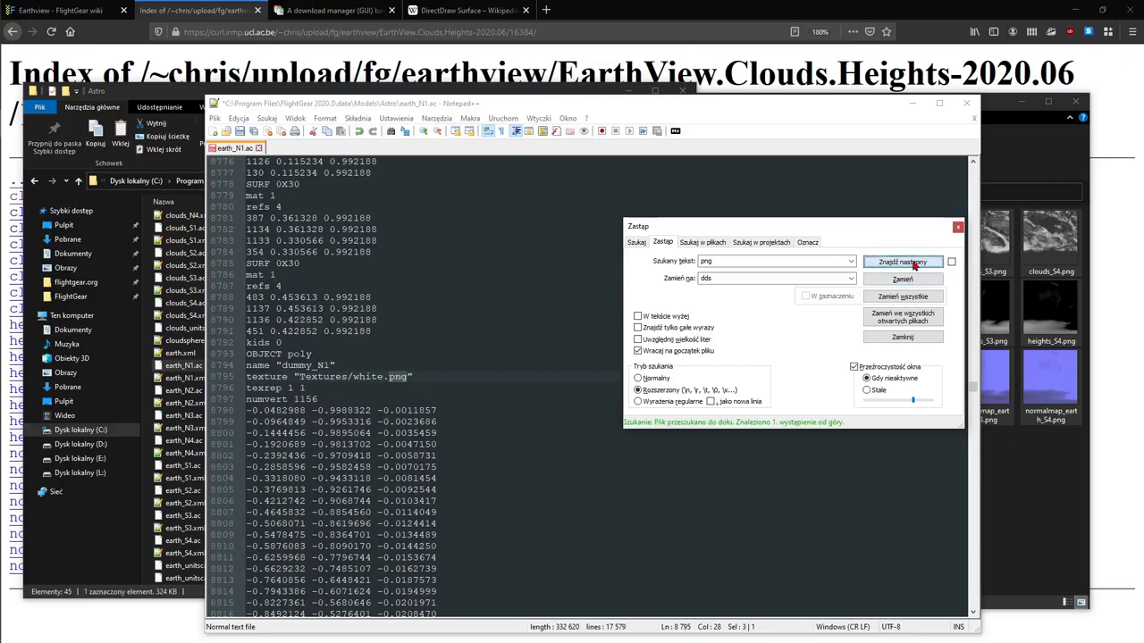
Save earth_N1.ac by relaunching Notepad++ as administrator, and check the world_N1.dds reference.
{"action": "left_click", "coordinate": [240, 131]}
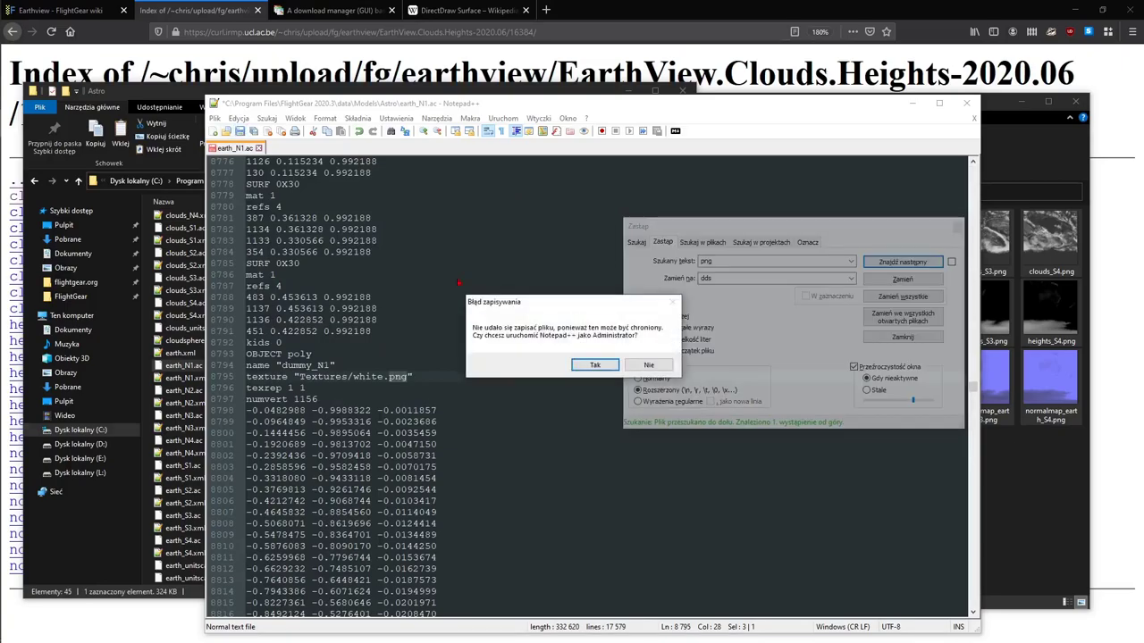
{"action": "left_click", "coordinate": [596, 364]}
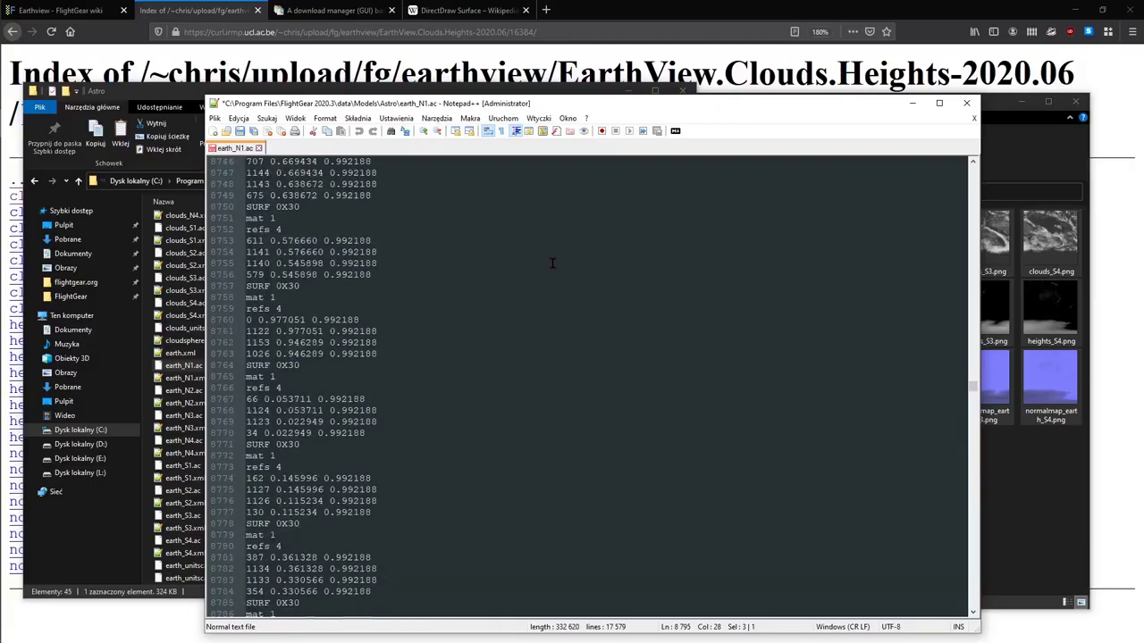
{"action": "left_click_drag", "start_coordinate": [973, 392], "coordinate": [983, 159]}
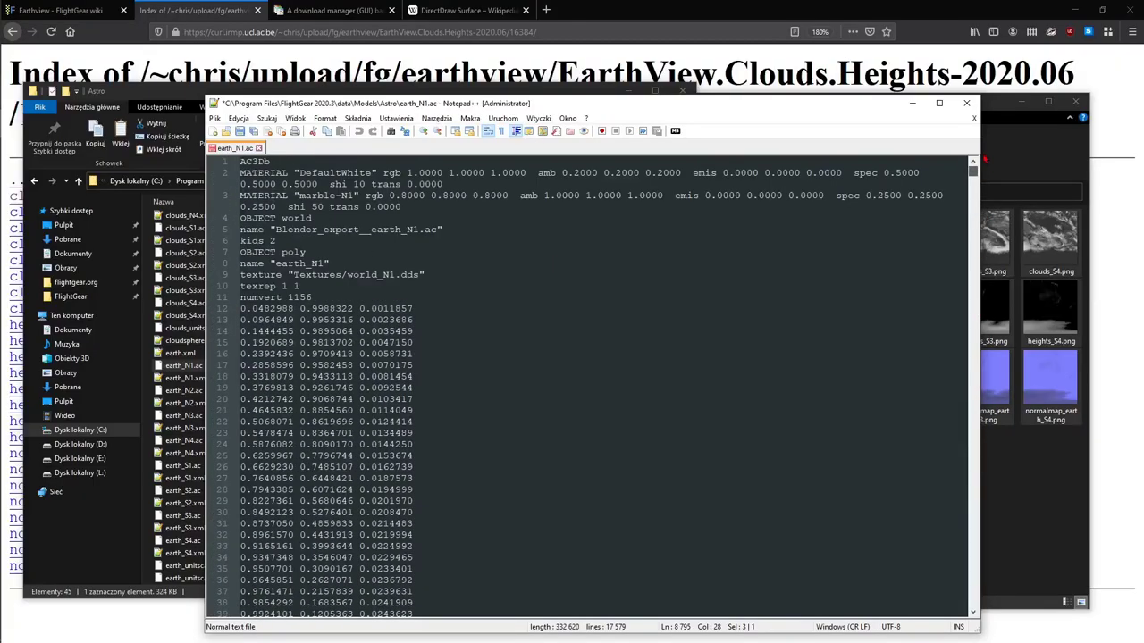
{"action": "left_click", "coordinate": [464, 242]}
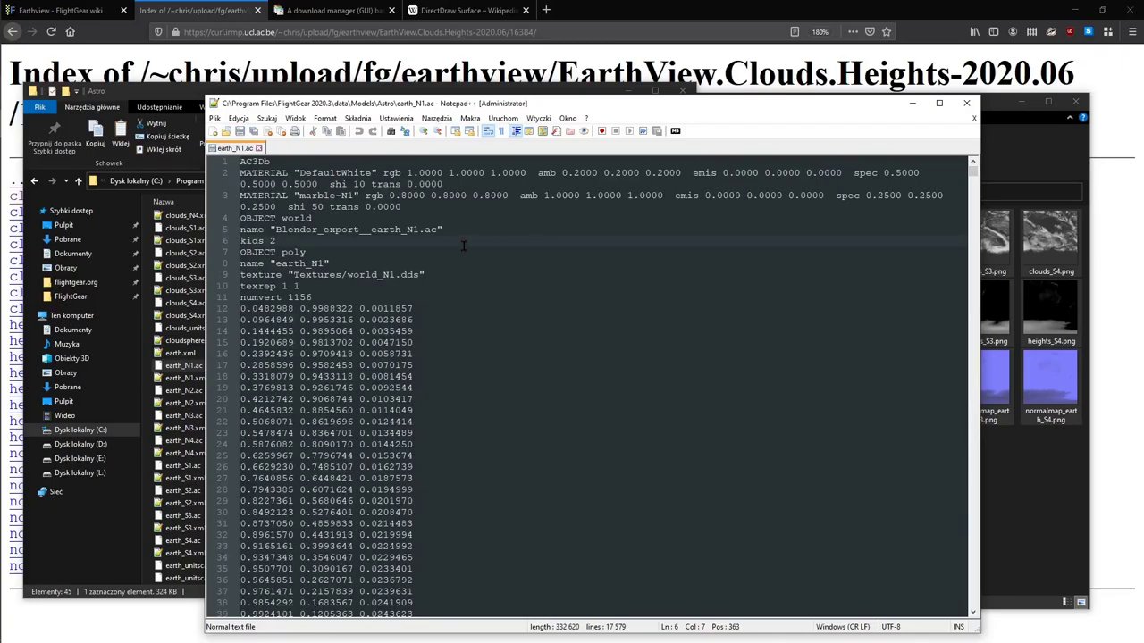
Open earth_N2.ac in Notepad++, replace png with dds in its world_N2 texture reference and save the file.
{"action": "left_click", "coordinate": [165, 96]}
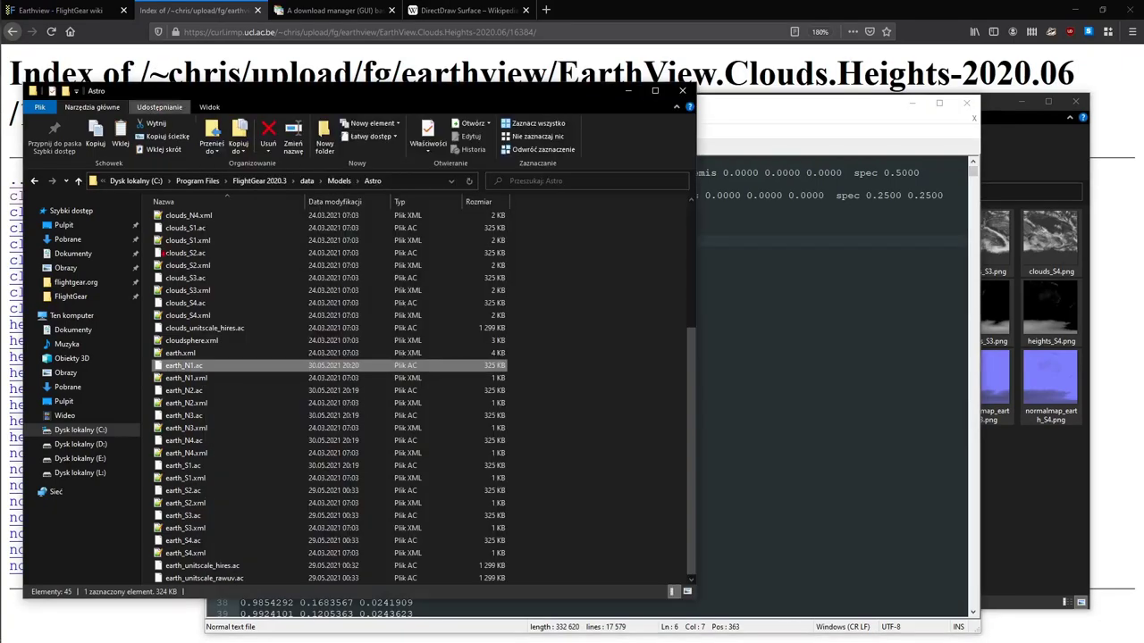
{"action": "right_click", "coordinate": [175, 390]}
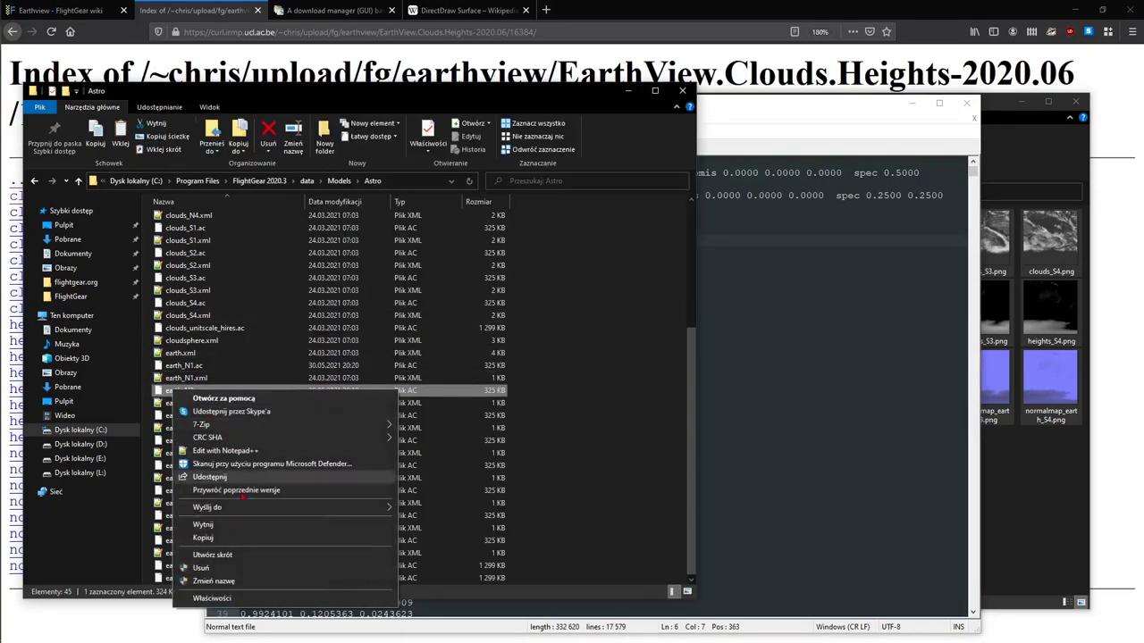
{"action": "left_click", "coordinate": [226, 450]}
{"action": "key", "text": "ctrl+h"}
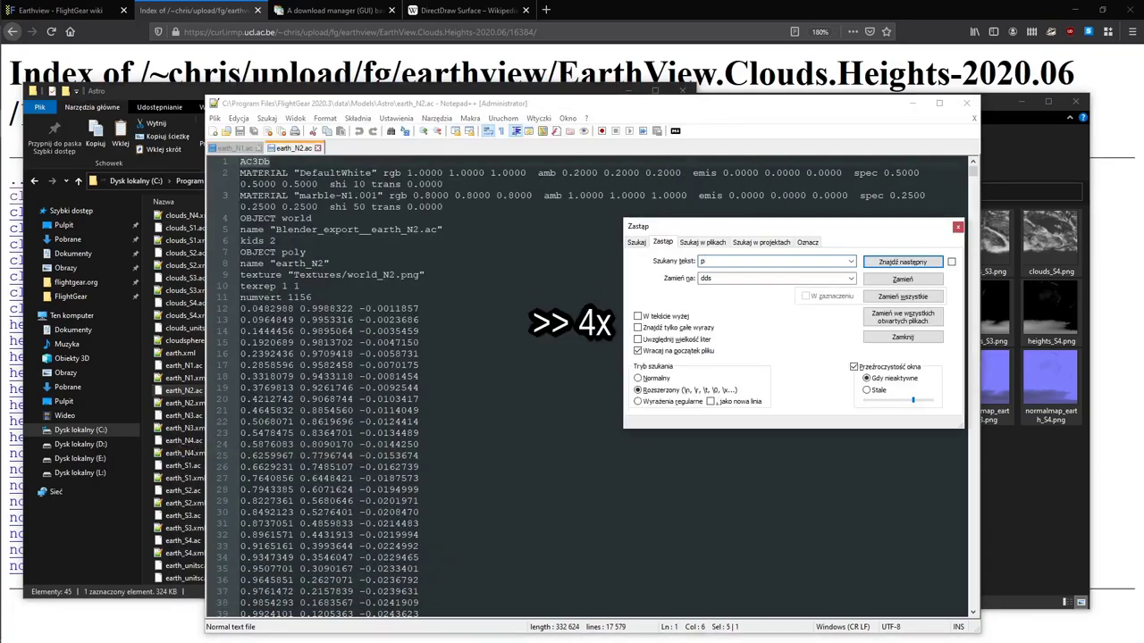
{"action": "left_click", "coordinate": [902, 279]}
{"action": "left_click", "coordinate": [903, 279]}
{"action": "left_click", "coordinate": [902, 337]}
{"action": "left_click_drag", "start_coordinate": [974, 387], "coordinate": [931, 169]}
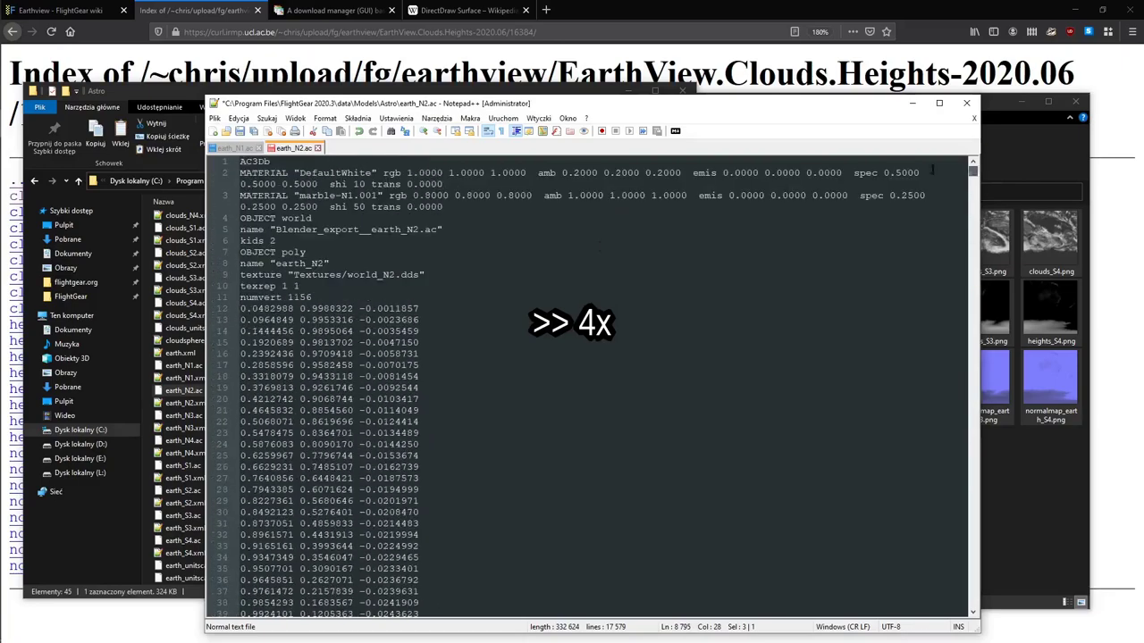
Change the world texture extensions in earth_N3.ac and earth_N4.ac to dds and save both files.
{"action": "double_click", "coordinate": [183, 415]}
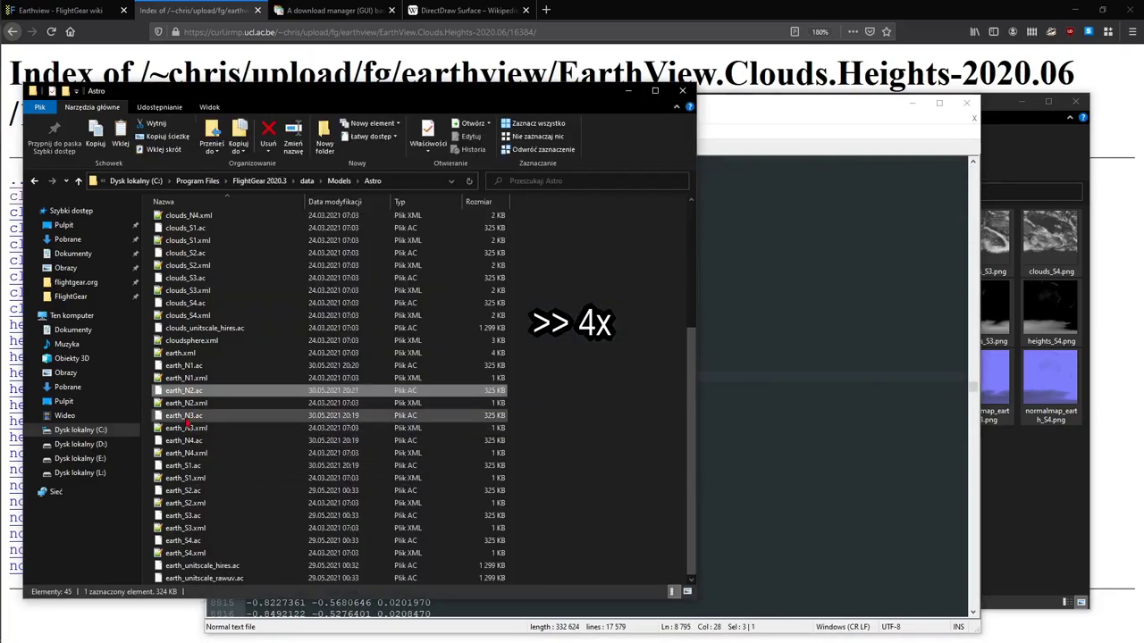
{"action": "left_click", "coordinate": [183, 440]}
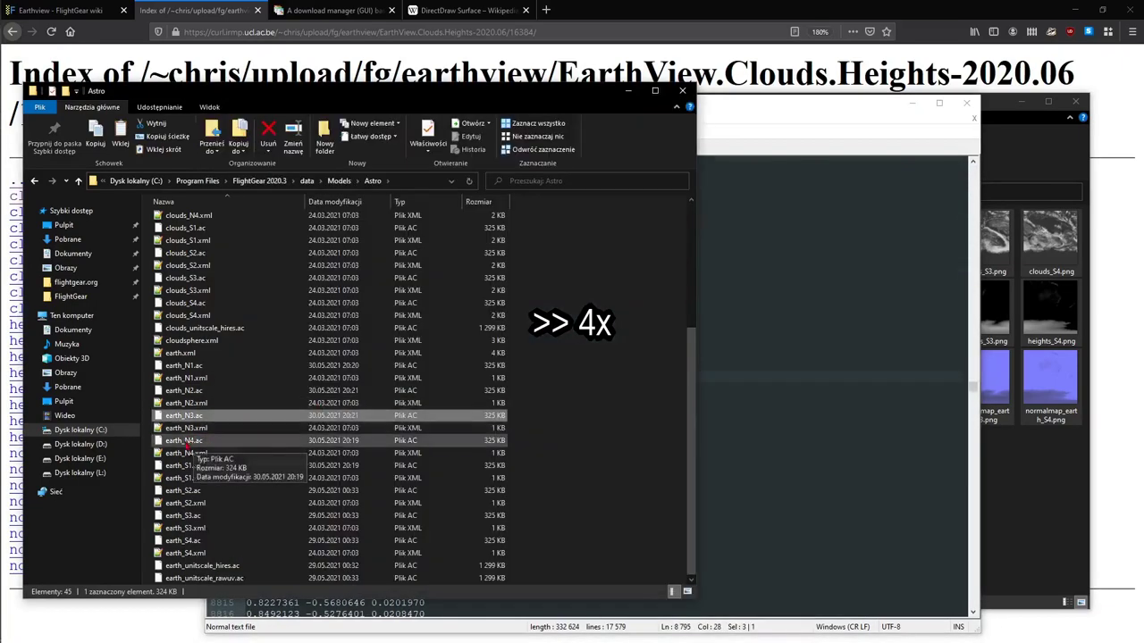
{"action": "double_click", "coordinate": [183, 440]}
{"action": "key", "text": "F3"}
Open earth_S1.ac in Notepad++ and change its world texture extension to dds, saving the file.
{"action": "right_click", "coordinate": [183, 466]}
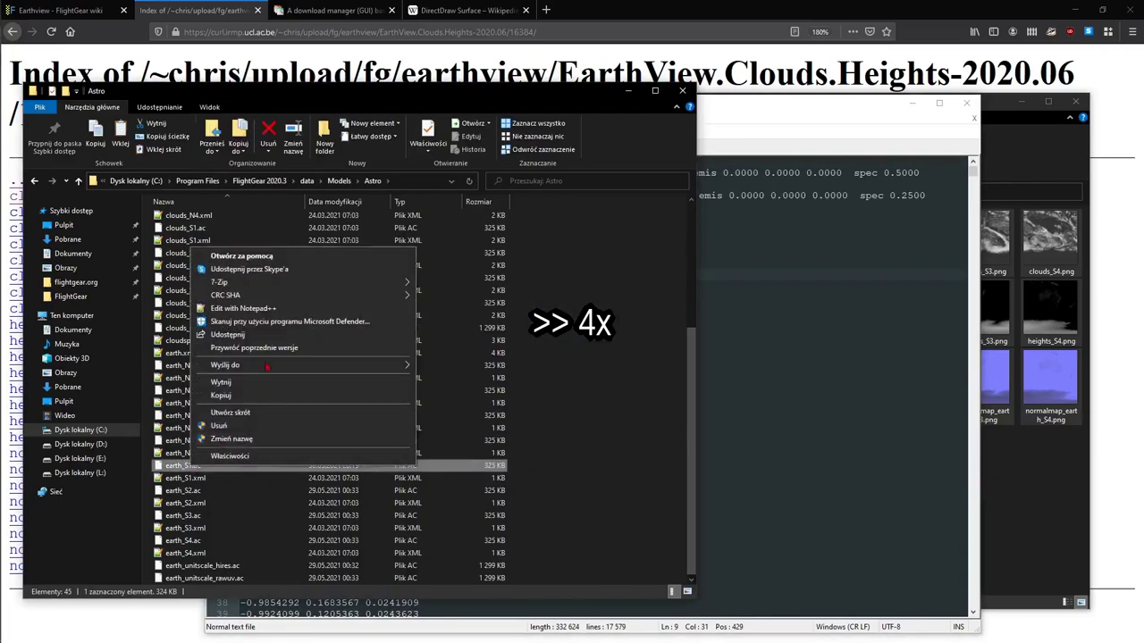
{"action": "left_click", "coordinate": [224, 246]}
{"action": "key", "text": "F3"}
{"action": "key", "text": "F3"}
{"action": "type", "text": "dds"}
Open earth_S2.ac in Notepad++, skip the white.png reference, change the world texture extension to dds and save.
{"action": "right_click", "coordinate": [183, 490]}
{"action": "left_click", "coordinate": [224, 336]}
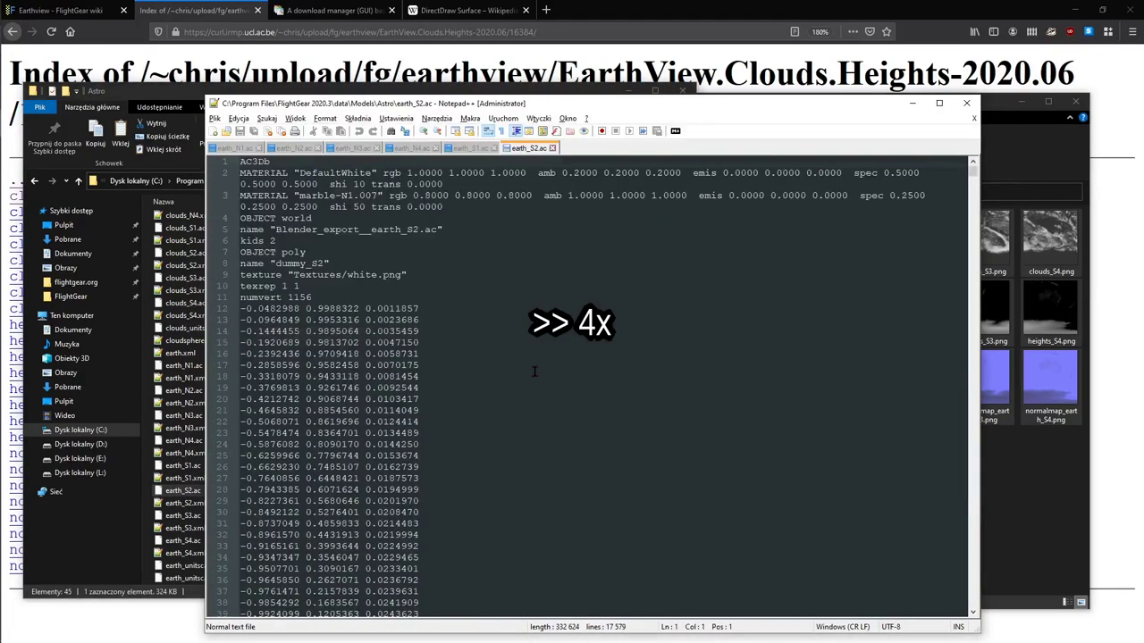
{"action": "key", "text": "F3"}
{"action": "key", "text": "F3"}
{"action": "type", "text": "dds"}
Open earth_S3.ac in Notepad++ and change the world_S3 texture extension to dds, saving the file.
{"action": "right_click", "coordinate": [183, 515]}
{"action": "left_click", "coordinate": [223, 361]}
{"action": "key", "text": "F3"}
{"action": "key", "text": "F3"}
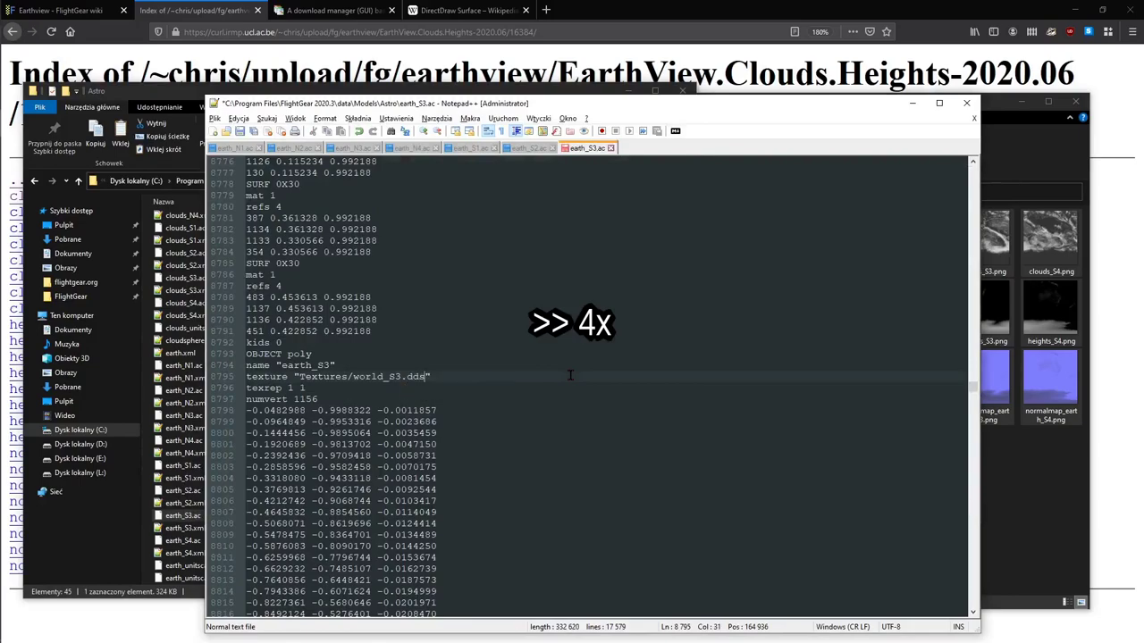
{"action": "type", "text": "dds"}
Open earth_S4.ac in Notepad++ and change its world texture extension to dds, saving the file.
{"action": "right_click", "coordinate": [184, 540]}
{"action": "left_click", "coordinate": [239, 385]}
{"action": "key", "text": "F3"}
{"action": "type", "text": "dds"}
Open earth_unitscale_hires.ac in Notepad++ and change the extension of its world texture references to dds.
{"action": "right_click", "coordinate": [183, 565]}
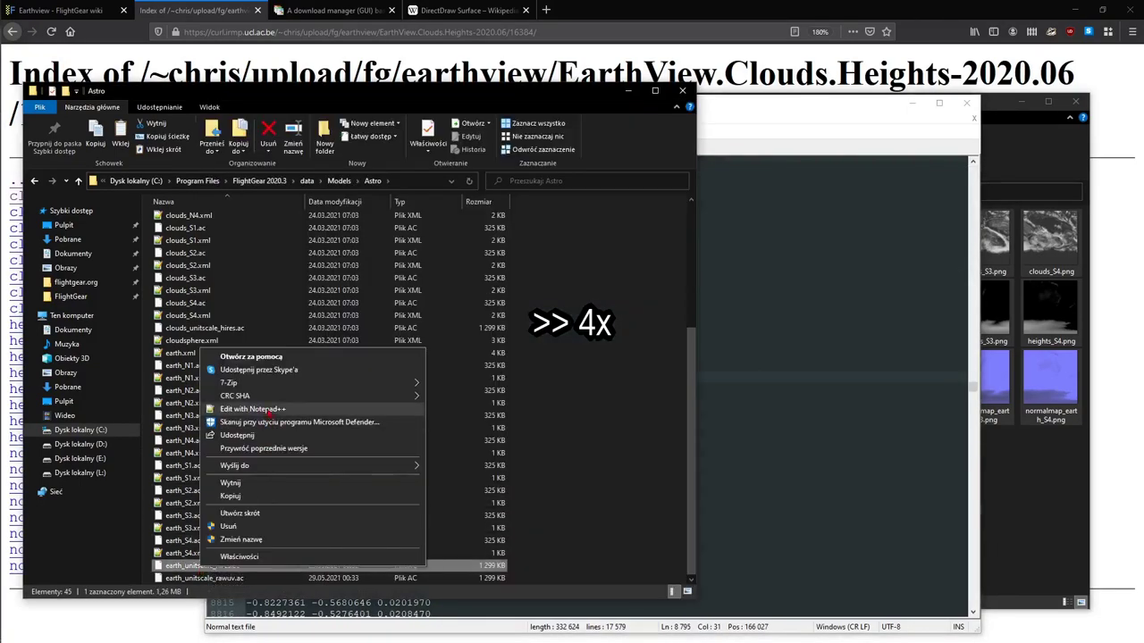
{"action": "left_click", "coordinate": [240, 381]}
{"action": "key", "text": "F3"}
{"action": "type", "text": "dds"}
{"action": "key", "text": "F3"}
{"action": "type", "text": "dds"}
{"action": "key", "text": "F3"}
{"action": "type", "text": "dds"}
{"action": "key", "text": "F3"}
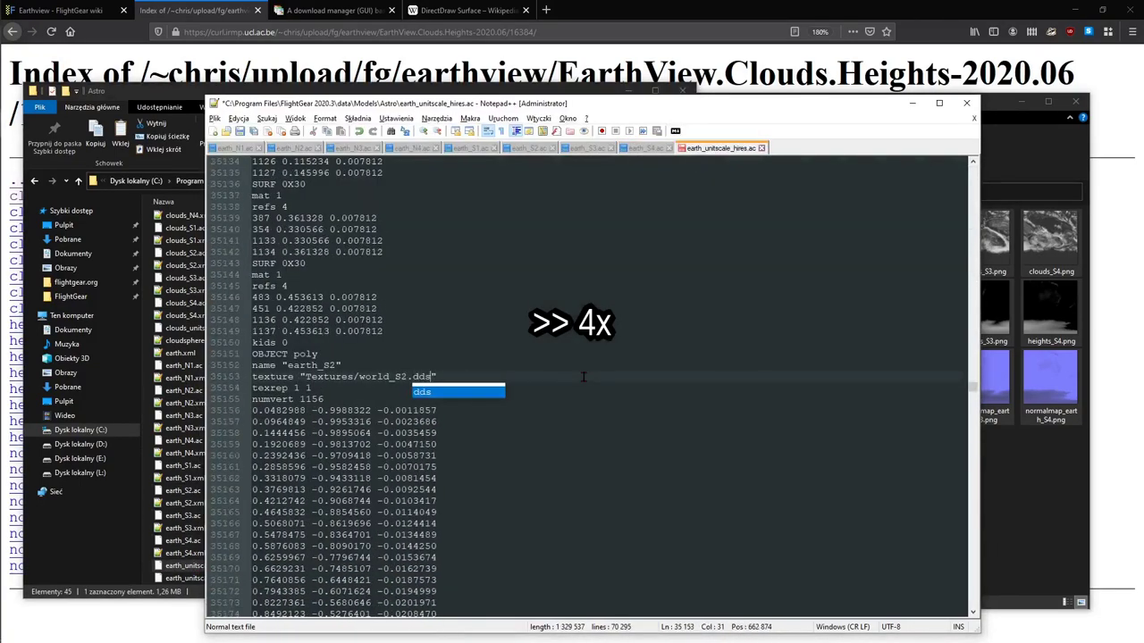
{"action": "type", "text": "dds"}
Open earth_unitscale_rawuv.ac in Notepad++ and change its world texture references to dds, including the world_S2 entry, then save the file.
{"action": "right_click", "coordinate": [183, 578]}
{"action": "left_click", "coordinate": [240, 380]}
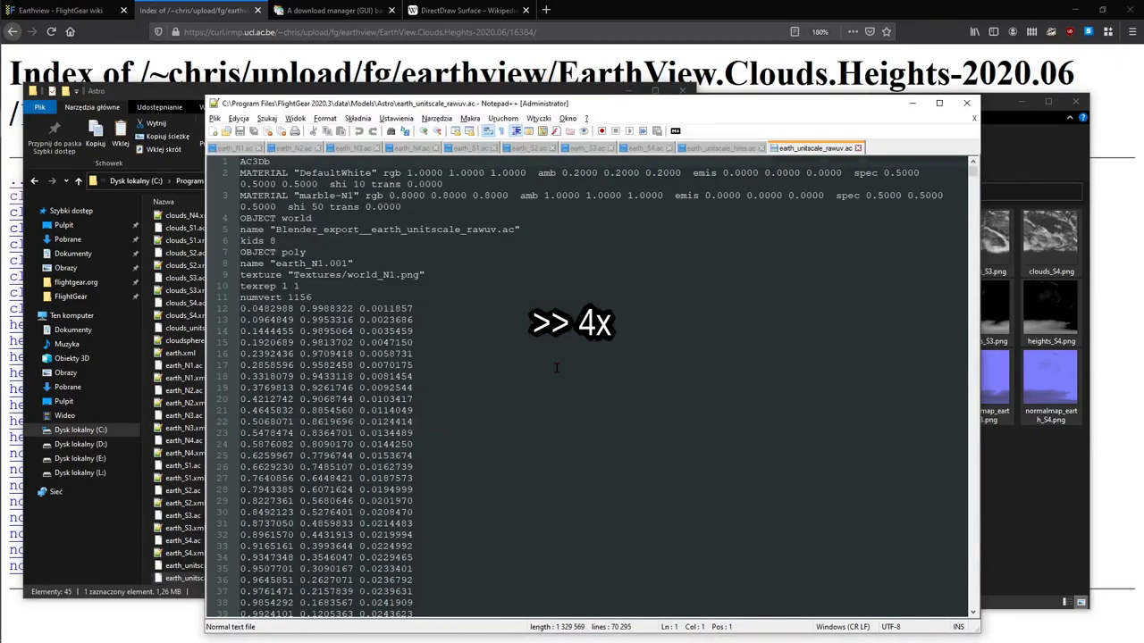
{"action": "key", "text": "F3"}
{"action": "type", "text": "dds"}
{"action": "key", "text": "F3"}
{"action": "type", "text": "dds"}
{"action": "key", "text": "F3"}
{"action": "type", "text": "dds"}
{"action": "key", "text": "F3"}
{"action": "type", "text": "dds"}
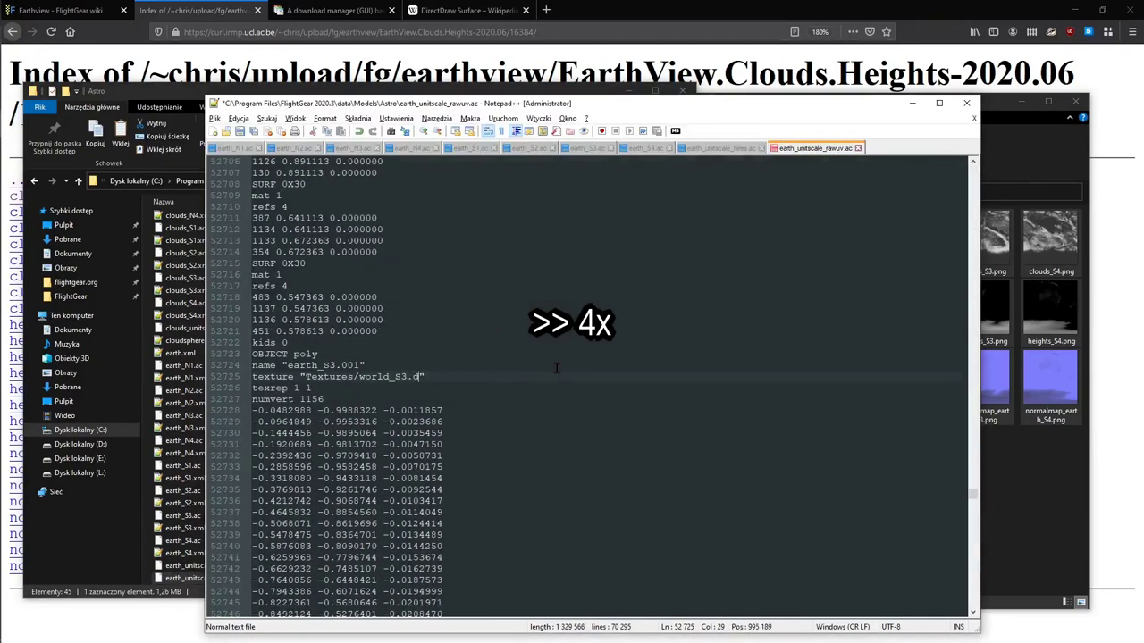
{"action": "key", "text": "F3"}
{"action": "type", "text": "dds"}
{"action": "key", "text": "ctrl+f"}
{"action": "key", "text": "Return"}
{"action": "key", "text": "Escape"}
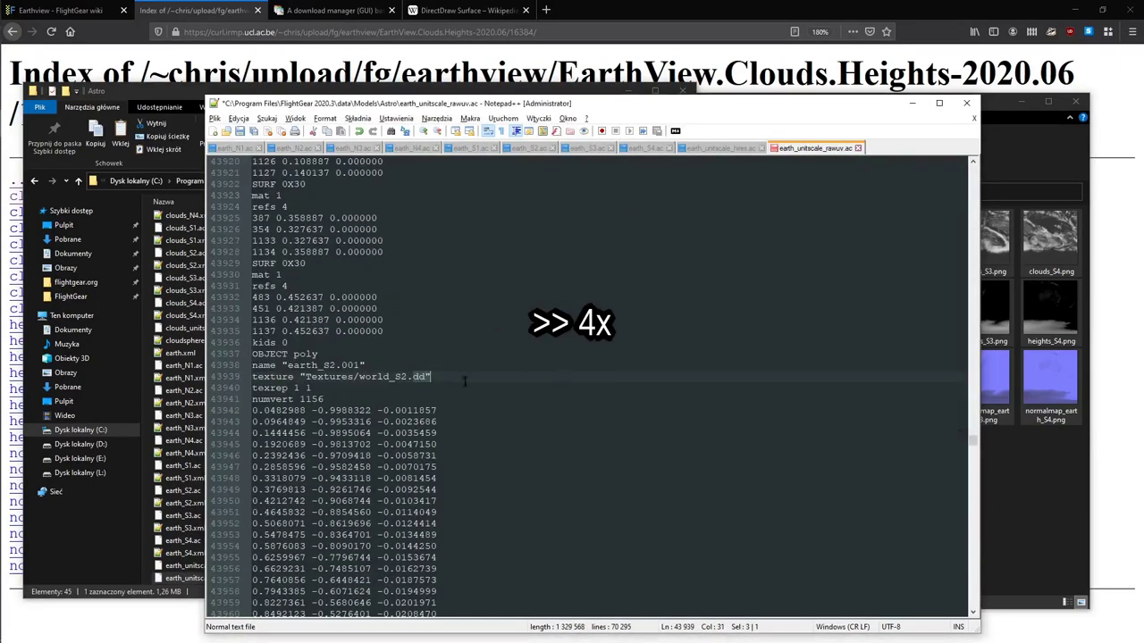
{"action": "type", "text": "dds"}
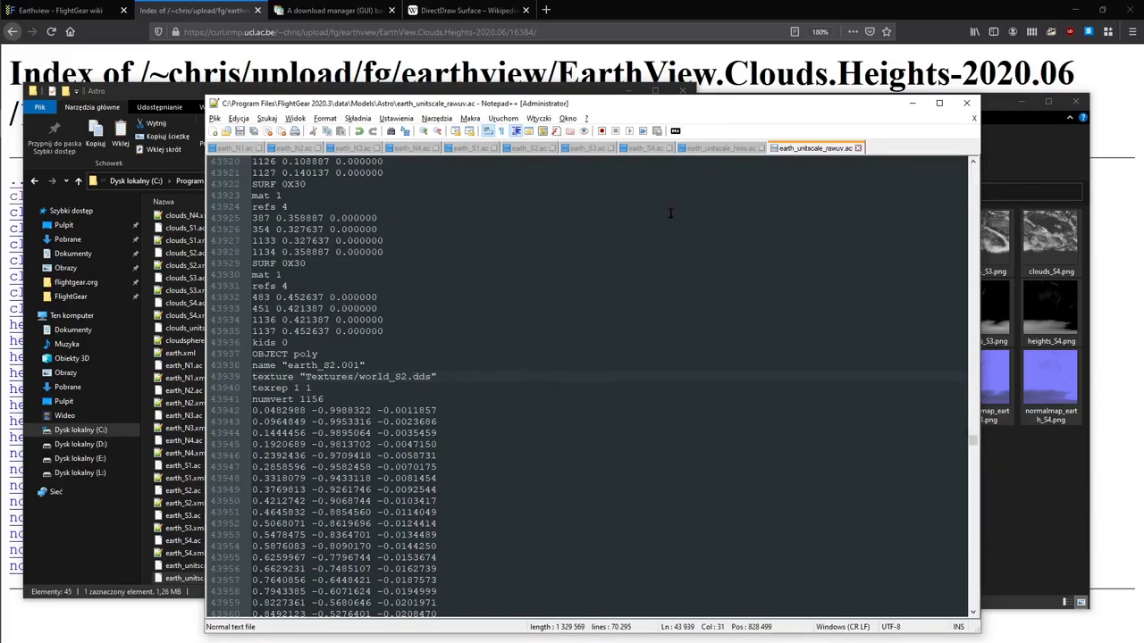
Check the world texture references in earth_unitscale_hires.ac, earth_unitscale_rawuv.ac and earth_S3.ac.
{"action": "left_click", "coordinate": [715, 148]}
{"action": "scroll", "coordinate": [447, 370], "scroll_direction": "up", "scroll_amount": 12}
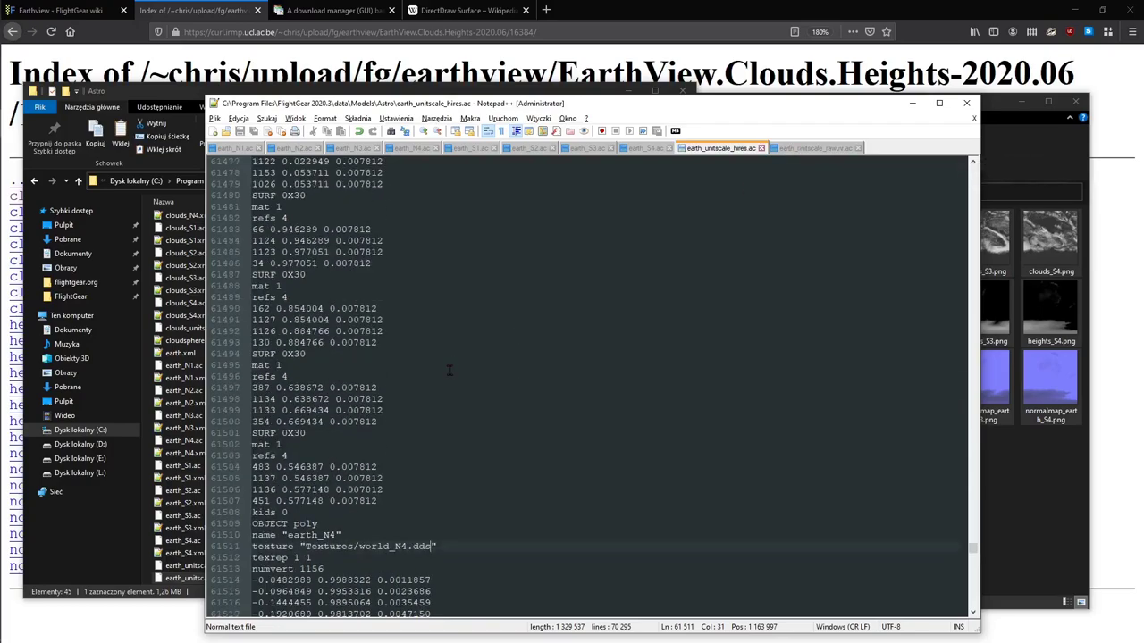
{"action": "left_click_drag", "start_coordinate": [972, 550], "coordinate": [984, 172]}
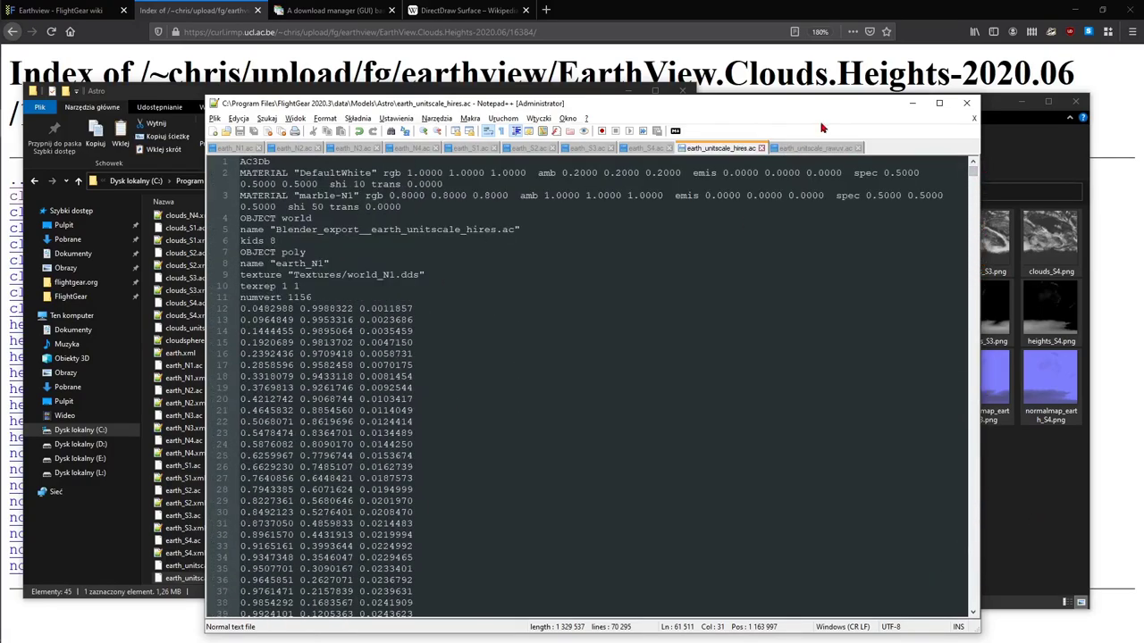
{"action": "left_click", "coordinate": [802, 148]}
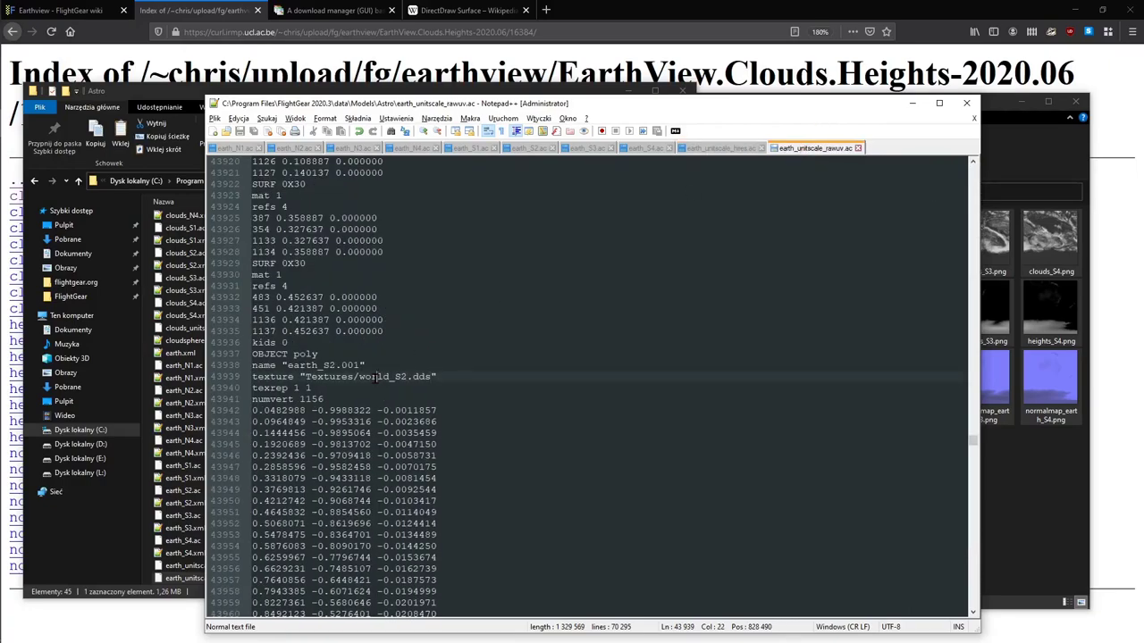
{"action": "double_click", "coordinate": [365, 376]}
{"action": "left_click", "coordinate": [583, 149]}
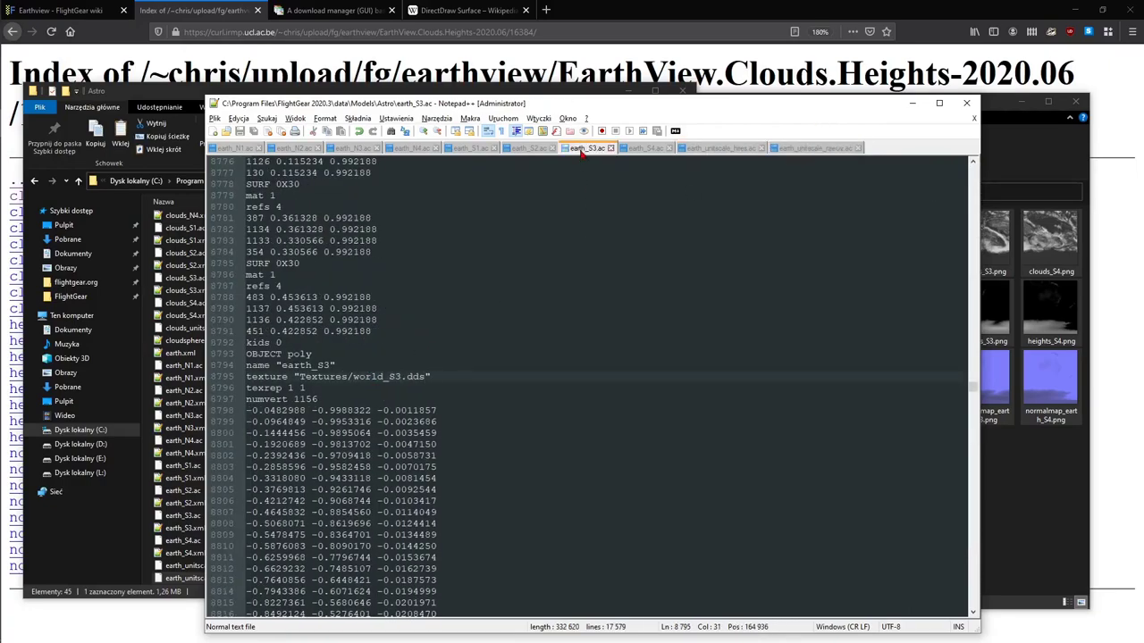
{"action": "scroll", "coordinate": [538, 206], "scroll_direction": "down", "scroll_amount": 1}
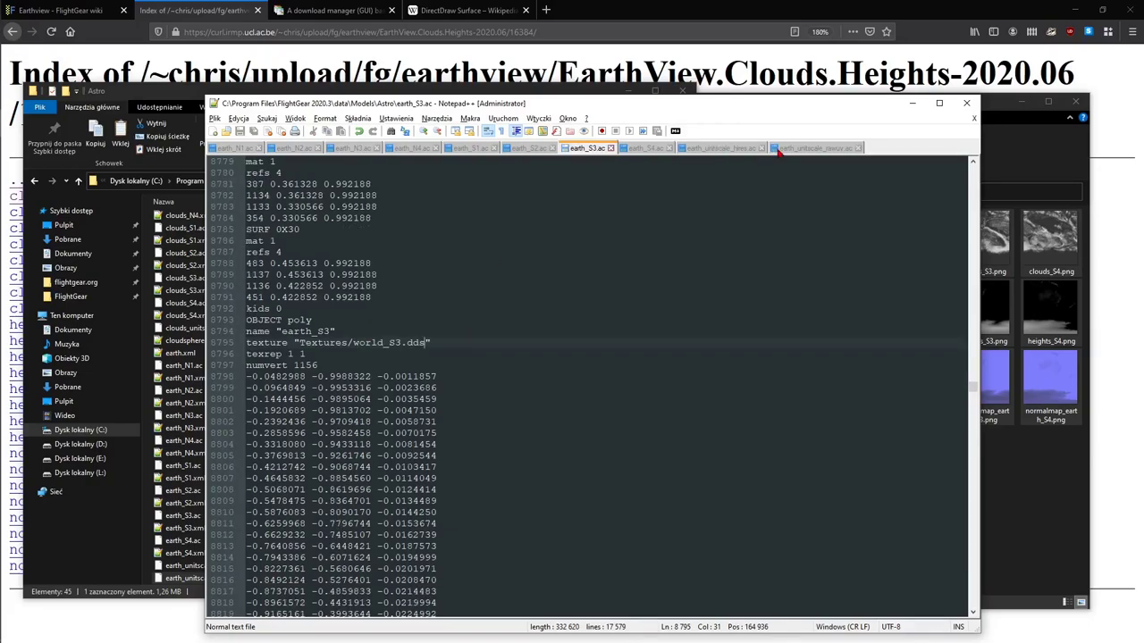
Switch to the Astro folder and review the modification dates of the edited .ac files.
{"action": "left_click", "coordinate": [185, 97]}
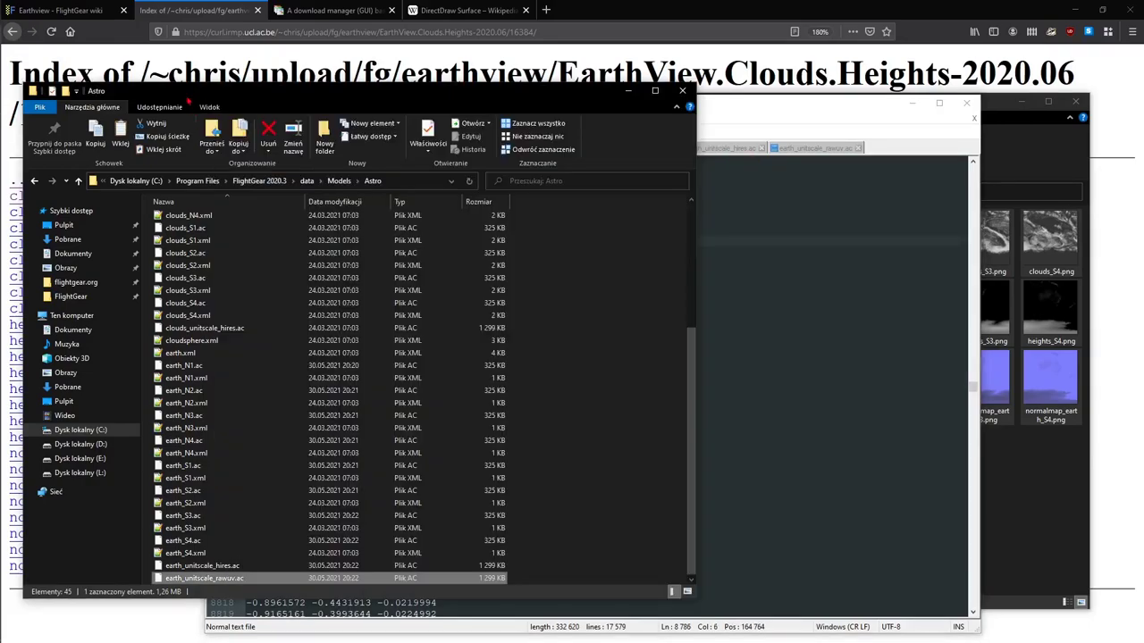
{"action": "scroll", "coordinate": [233, 509], "scroll_direction": "up", "scroll_amount": 5}
{"action": "scroll", "coordinate": [232, 509], "scroll_direction": "down", "scroll_amount": 5}
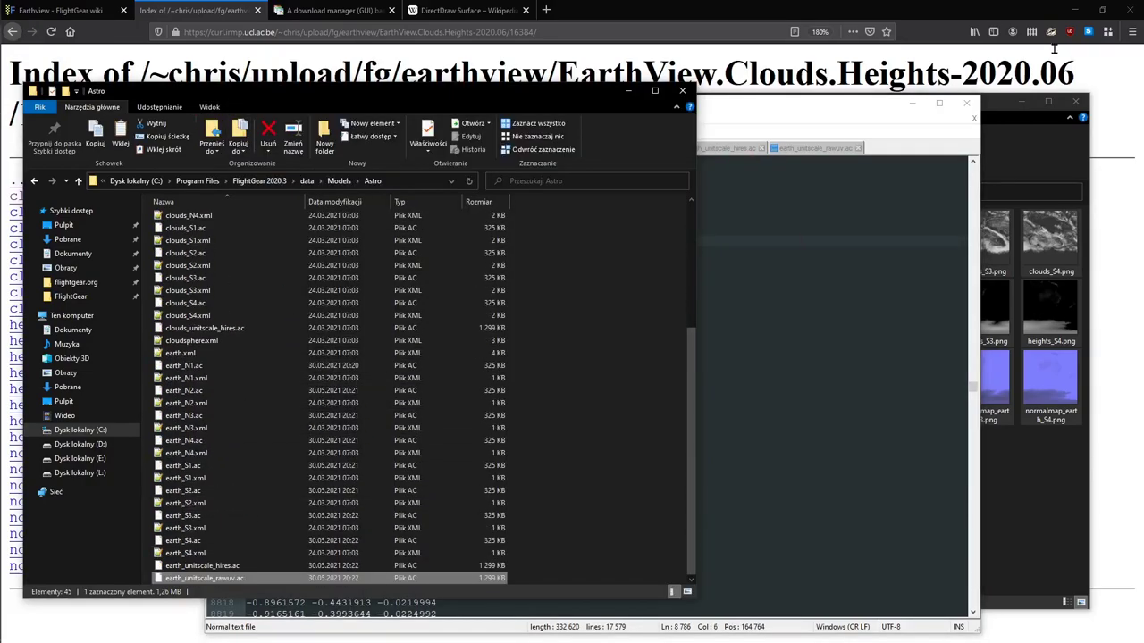
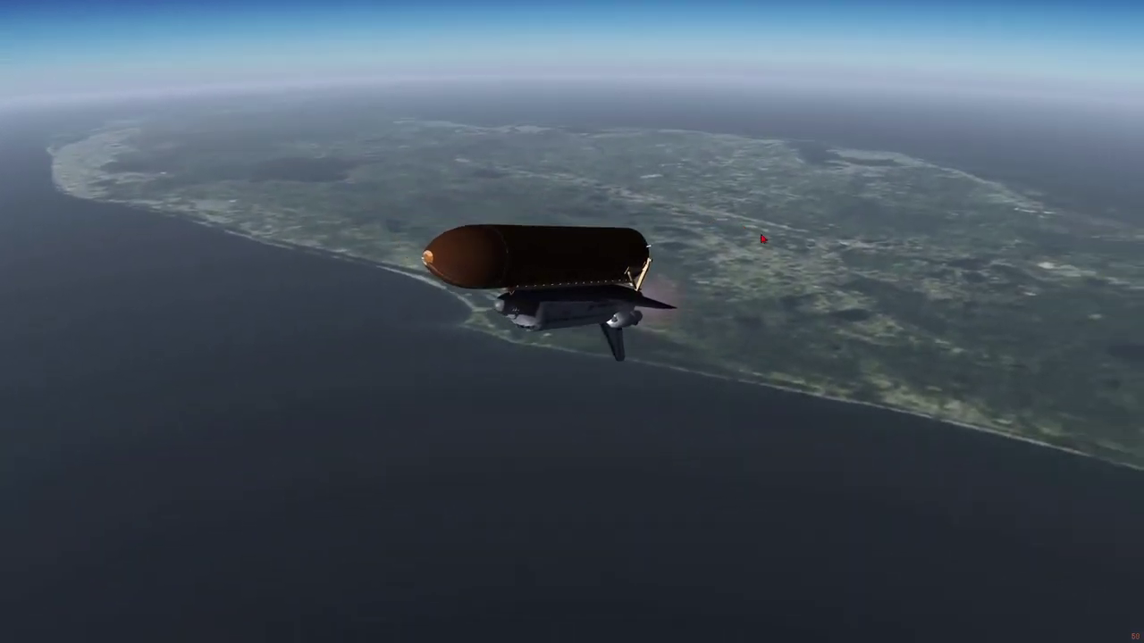
In FlightGear, raise the Visibility in the Earthview orbital rendering settings to 250000 and close the dialog.
{"action": "left_click", "coordinate": [30, 11]}
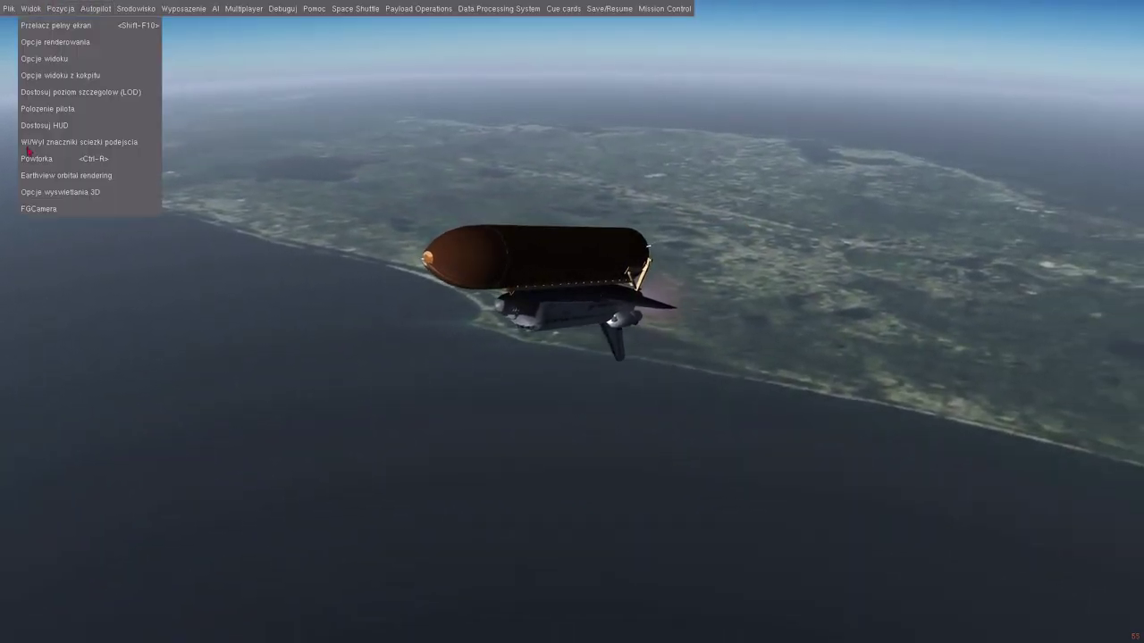
{"action": "left_click", "coordinate": [35, 176]}
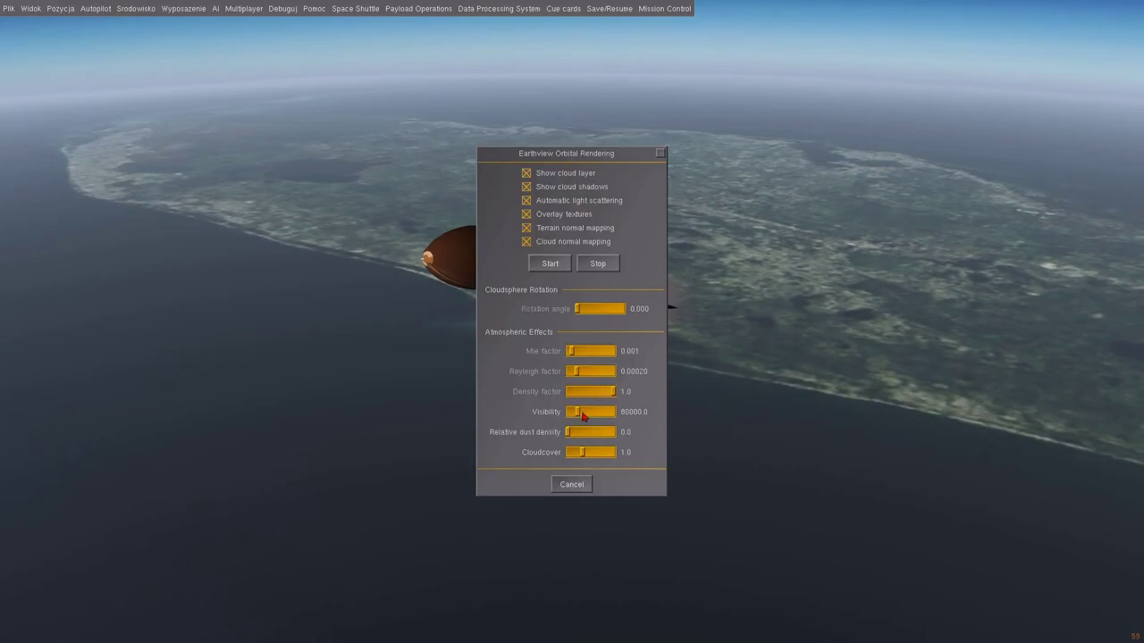
{"action": "left_click_drag", "start_coordinate": [587, 413], "coordinate": [616, 419]}
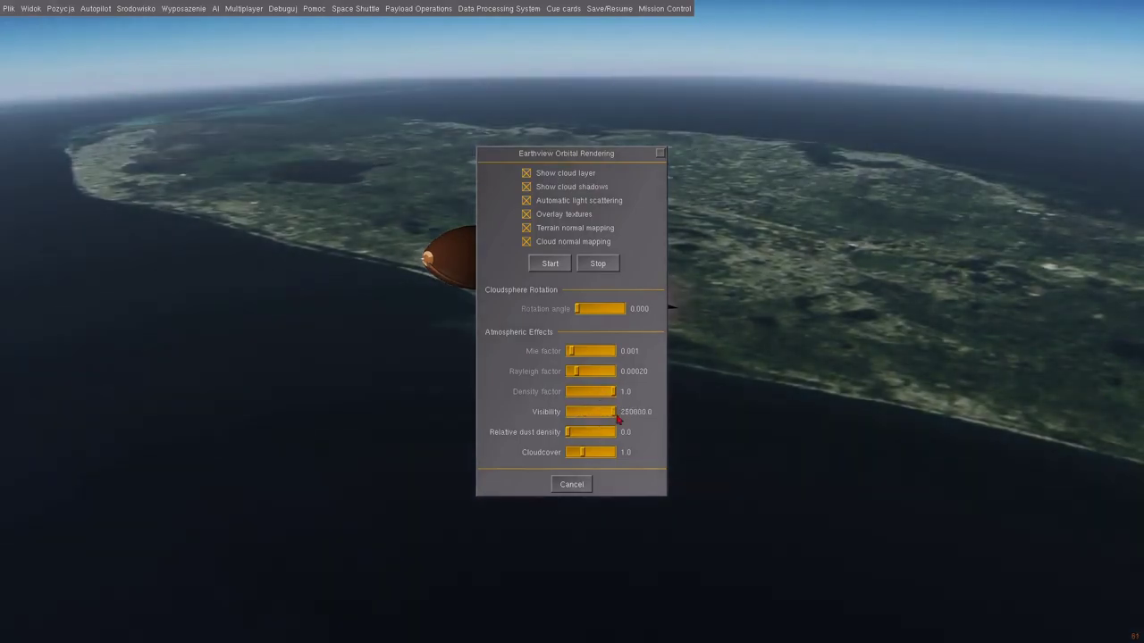
{"action": "left_click", "coordinate": [572, 484]}
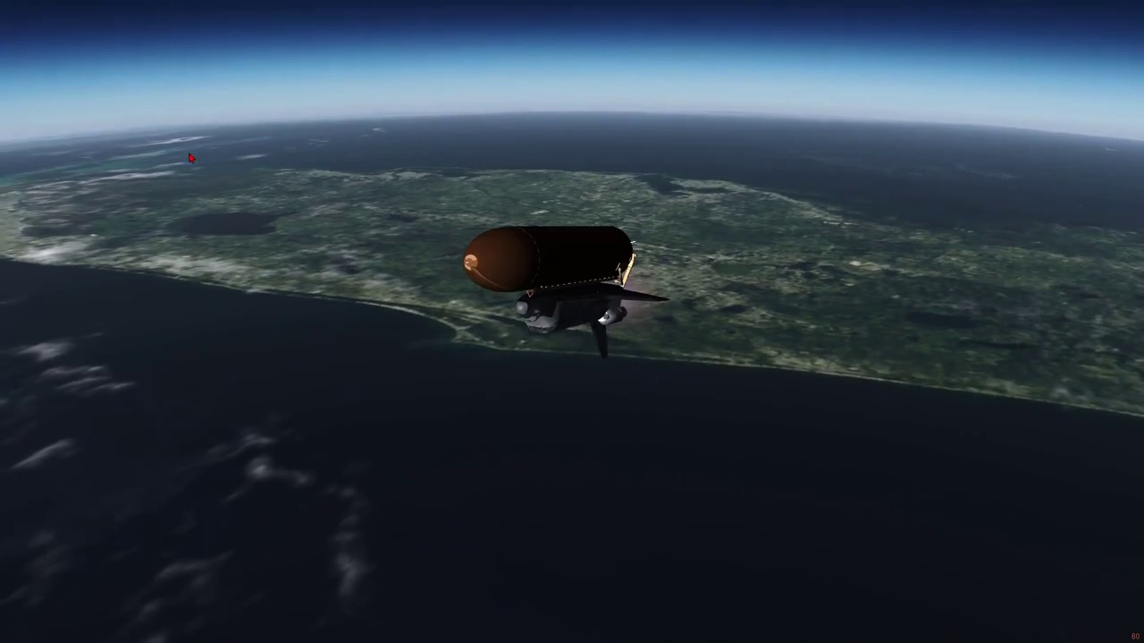
Widen the field of view to 120, reopen the Earthview orbital rendering settings and move the dialog clear of the shuttle.
{"action": "key", "text": "x"}
{"action": "key", "text": "x"}
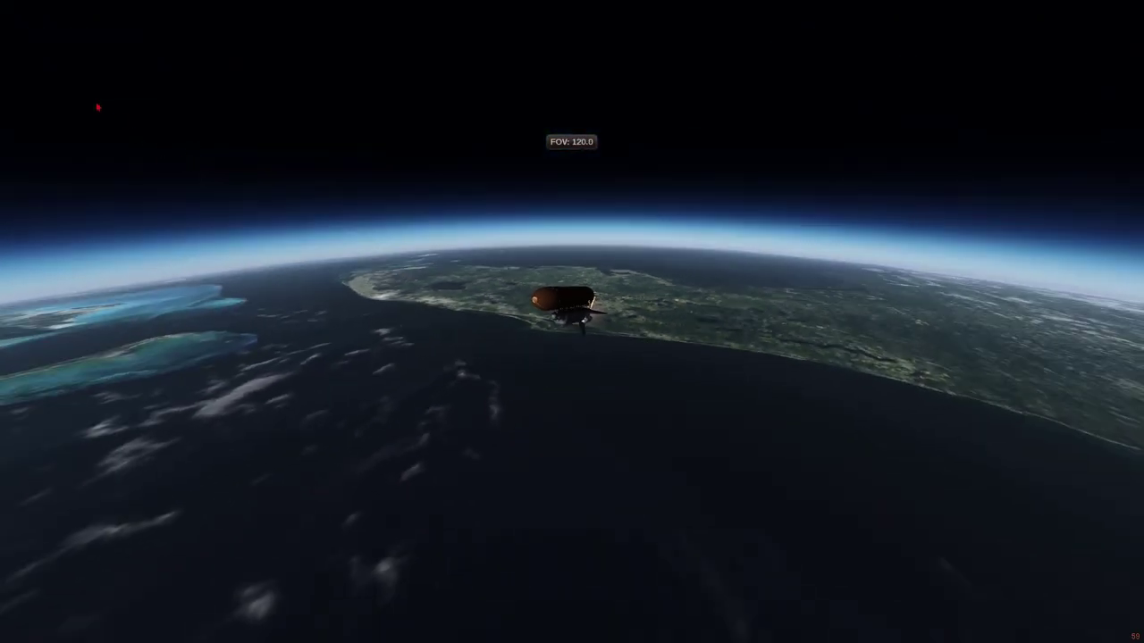
{"action": "left_click", "coordinate": [31, 9]}
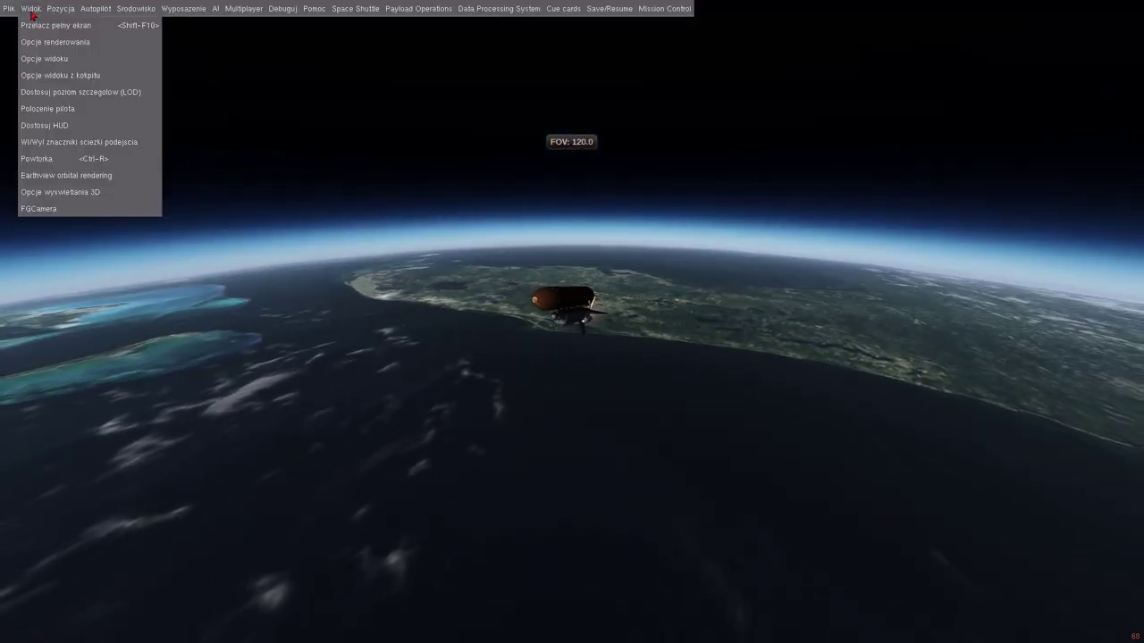
{"action": "left_click", "coordinate": [40, 177]}
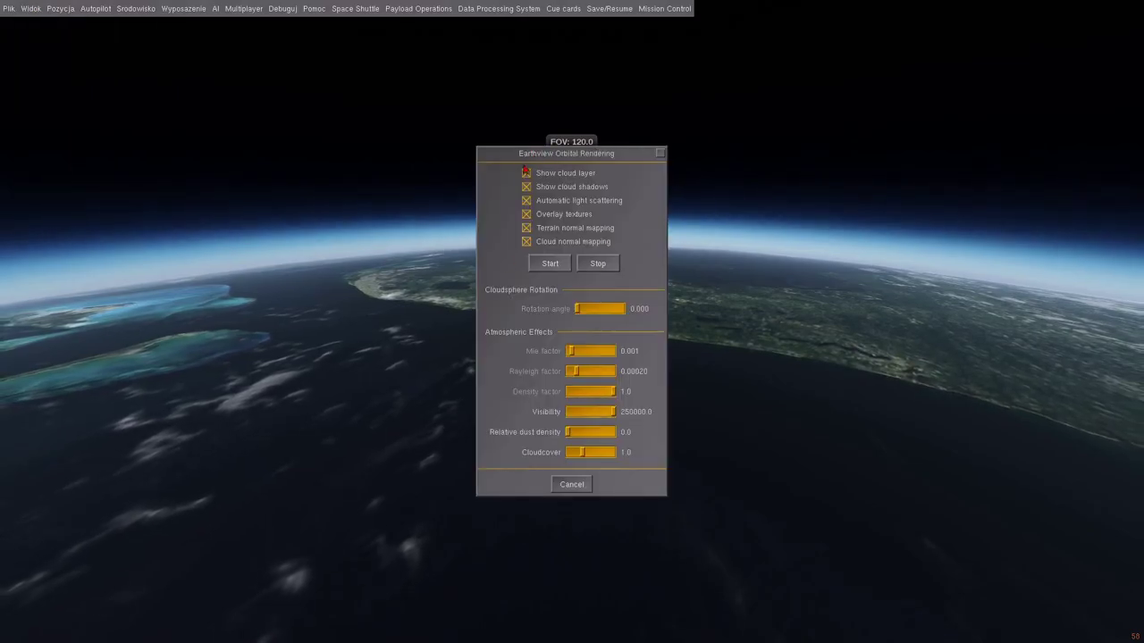
{"action": "left_click_drag", "start_coordinate": [523, 157], "coordinate": [855, 141]}
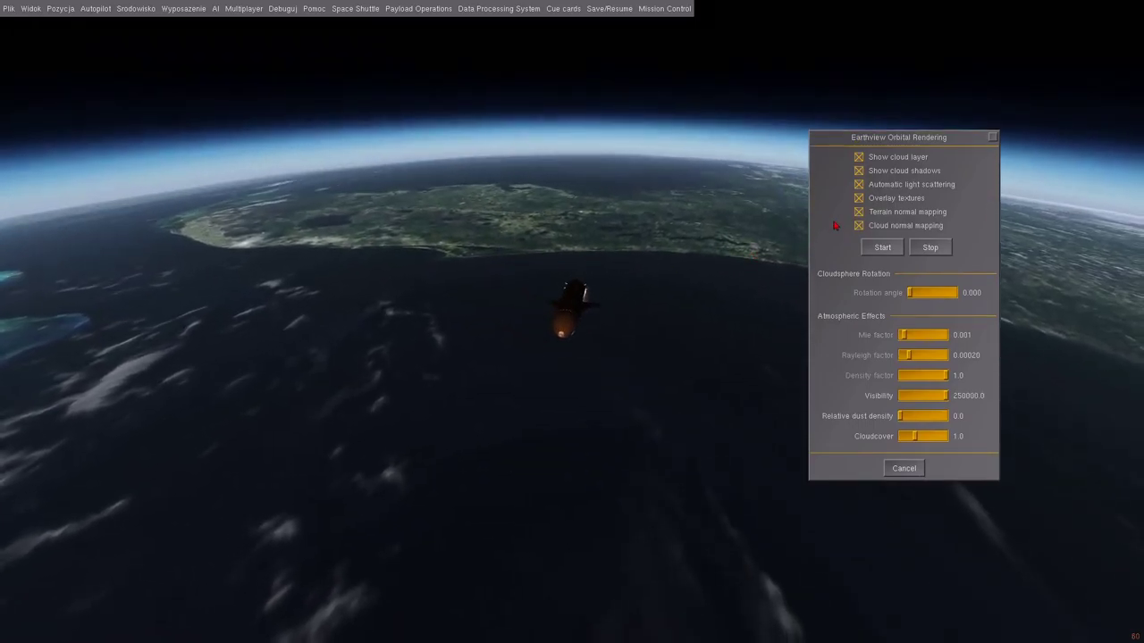
Switch the cloud layer and the cloud shadows off and back on to compare how the Earth is rendered.
{"action": "left_click", "coordinate": [858, 161]}
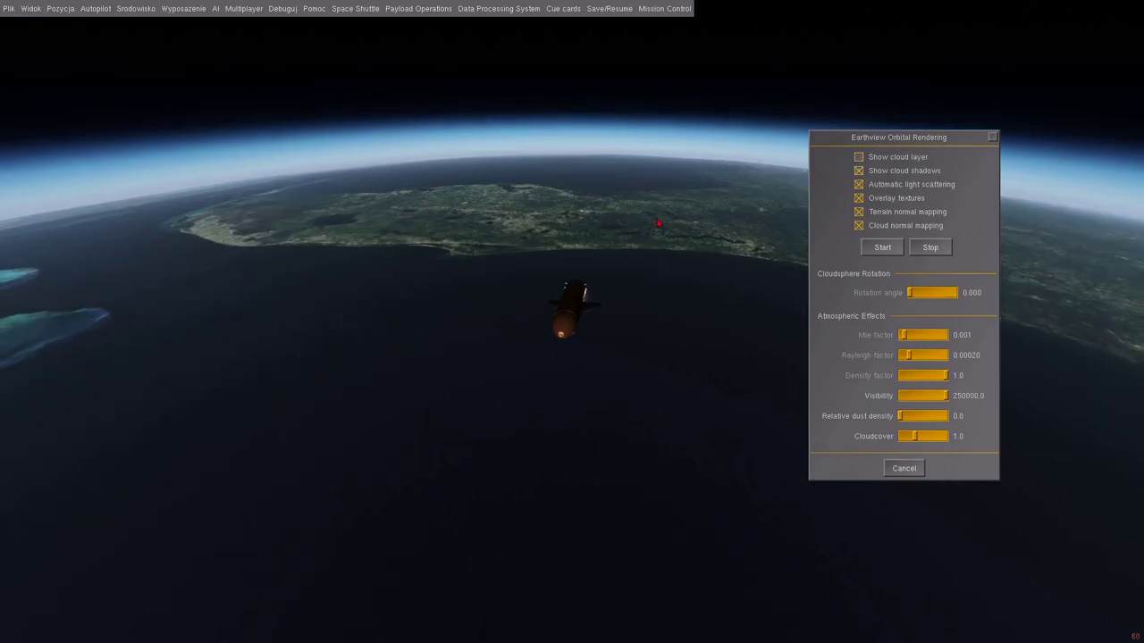
{"action": "left_click", "coordinate": [858, 159]}
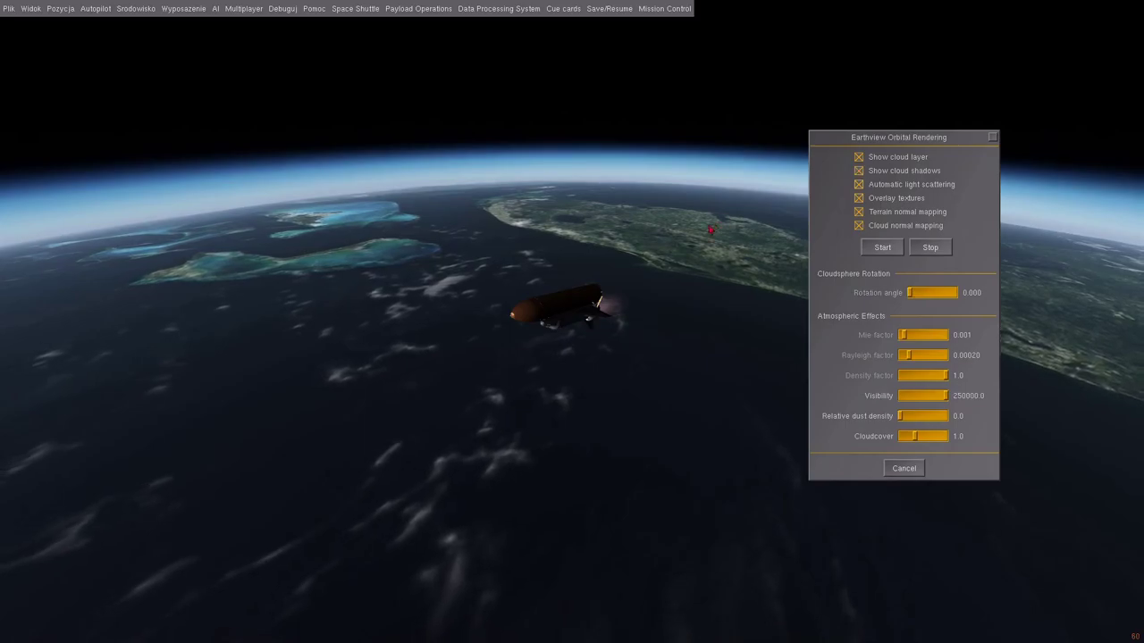
{"action": "left_click_drag", "start_coordinate": [710, 230], "coordinate": [589, 255]}
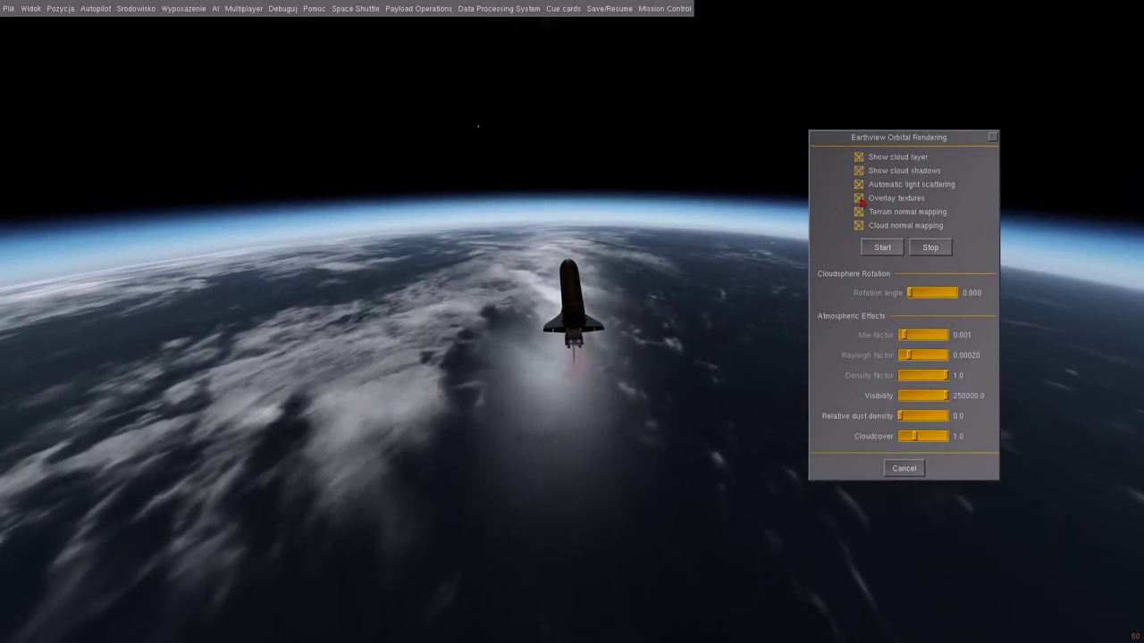
{"action": "left_click", "coordinate": [859, 171]}
{"action": "left_click", "coordinate": [858, 171]}
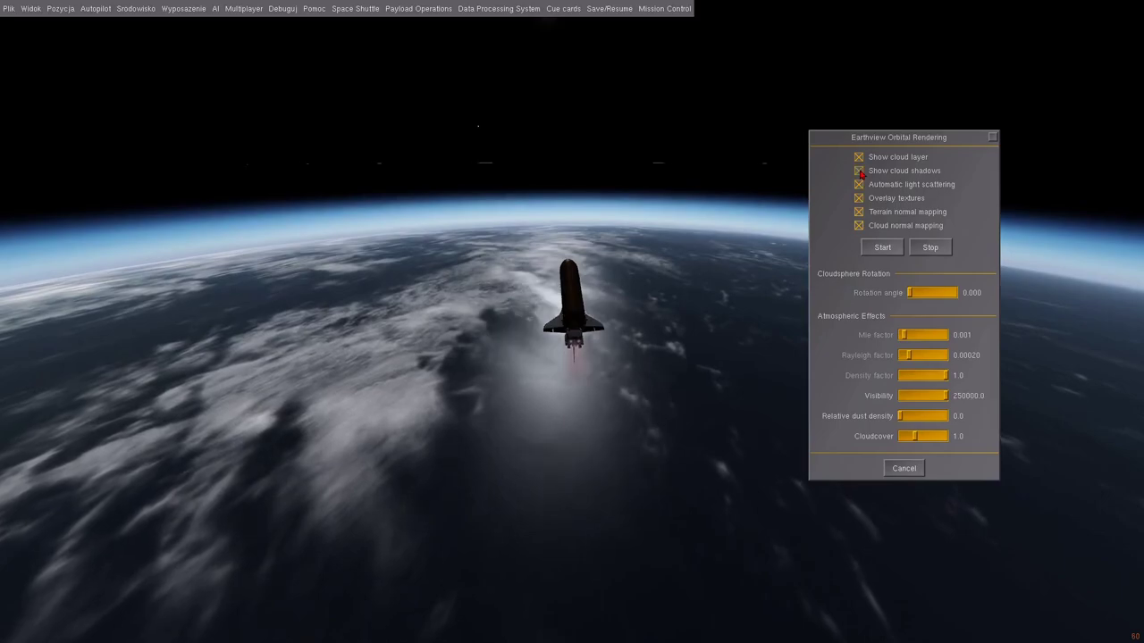
{"action": "left_click", "coordinate": [858, 171]}
{"action": "left_click", "coordinate": [859, 171]}
{"action": "left_click_drag", "start_coordinate": [682, 223], "coordinate": [729, 267]}
Disable automatic light scattering, try the Mie factor at 0 and 0.010 with different Rayleigh factors, and re-enable automatic scattering.
{"action": "left_click", "coordinate": [859, 185]}
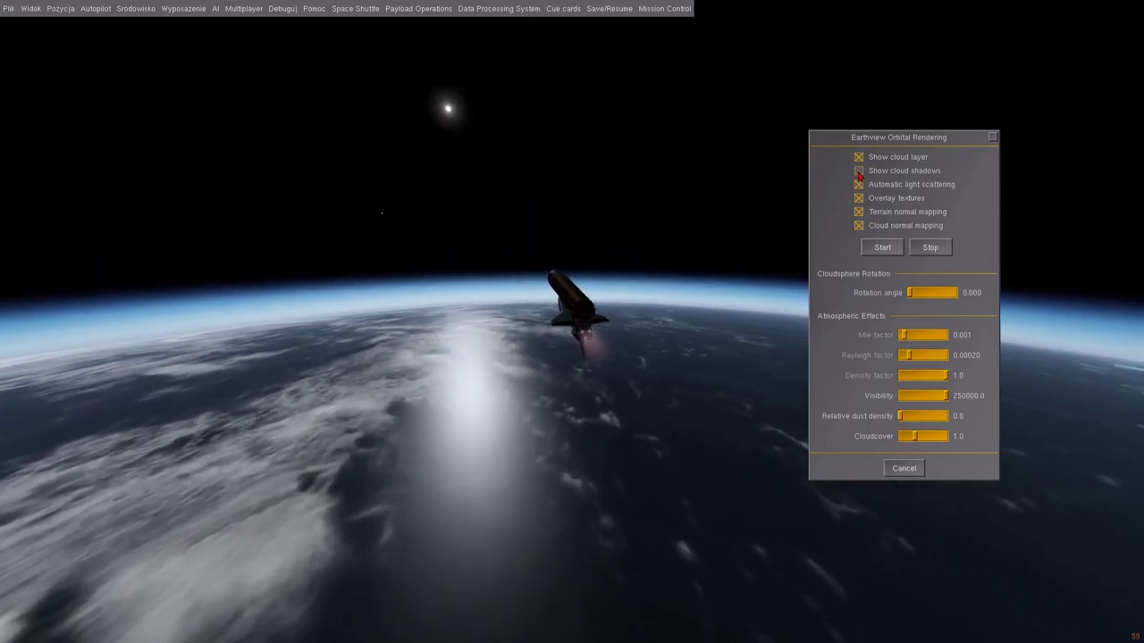
{"action": "left_click", "coordinate": [856, 187]}
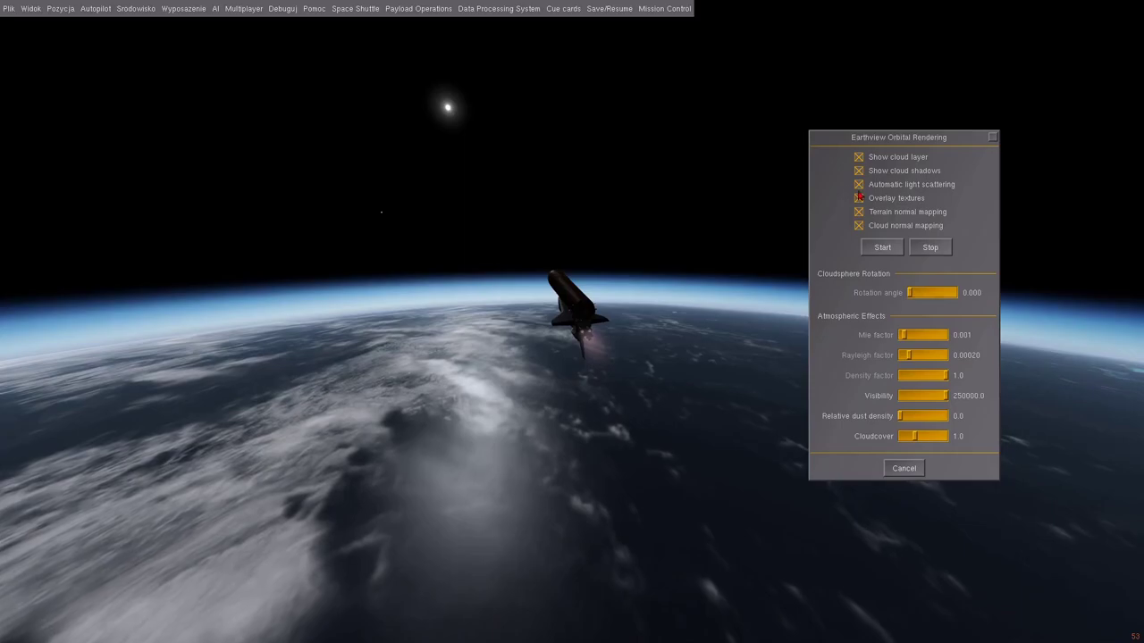
{"action": "mouse_move", "coordinate": [912, 340]}
{"action": "left_mouse_down"}
{"action": "mouse_move", "coordinate": [896, 345]}
{"action": "mouse_move", "coordinate": [943, 343]}
{"action": "mouse_move", "coordinate": [901, 357]}
{"action": "left_mouse_up"}
{"action": "left_click", "coordinate": [905, 340]}
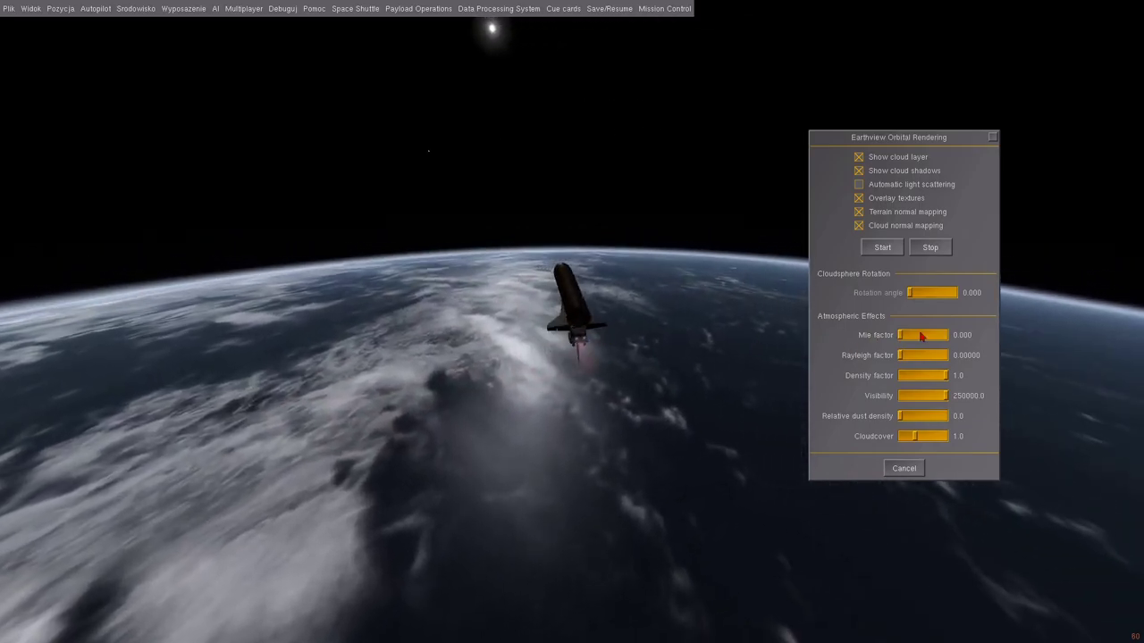
{"action": "left_click_drag", "start_coordinate": [921, 336], "coordinate": [950, 356]}
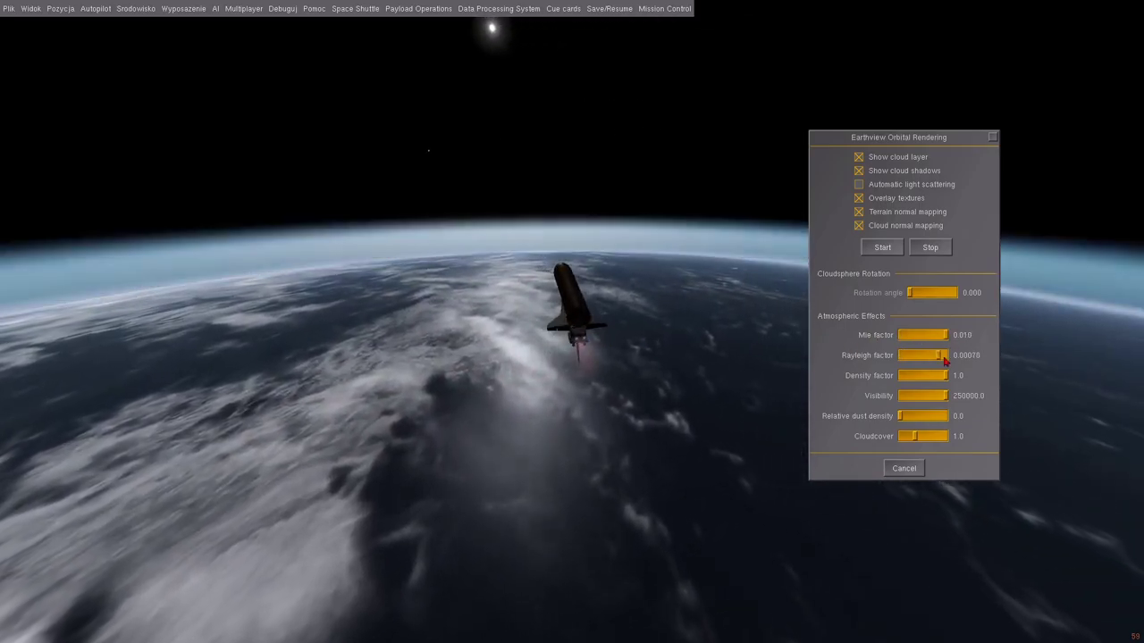
{"action": "left_click", "coordinate": [858, 185]}
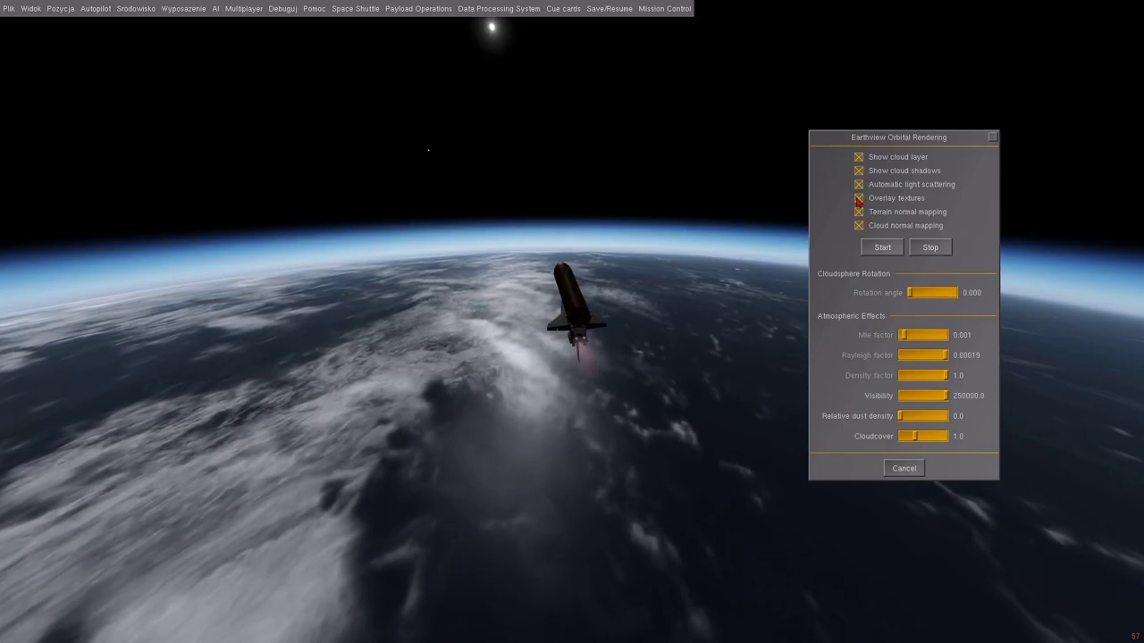
Switch the overlay textures off and back on to compare the clouds and the coastline.
{"action": "left_click", "coordinate": [859, 198]}
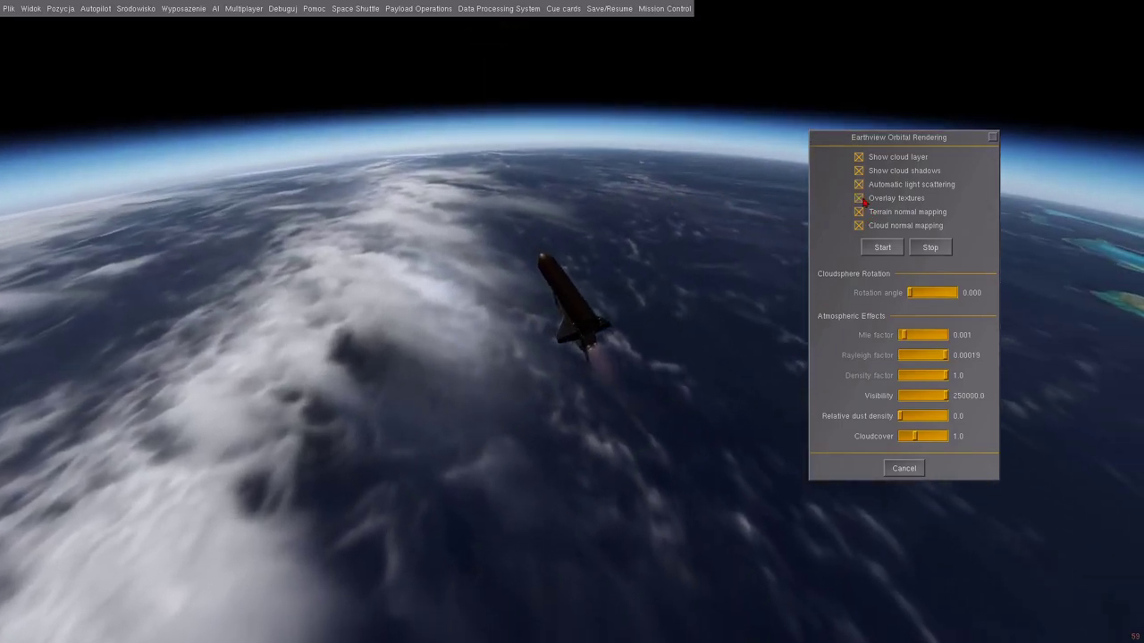
{"action": "left_click", "coordinate": [858, 199]}
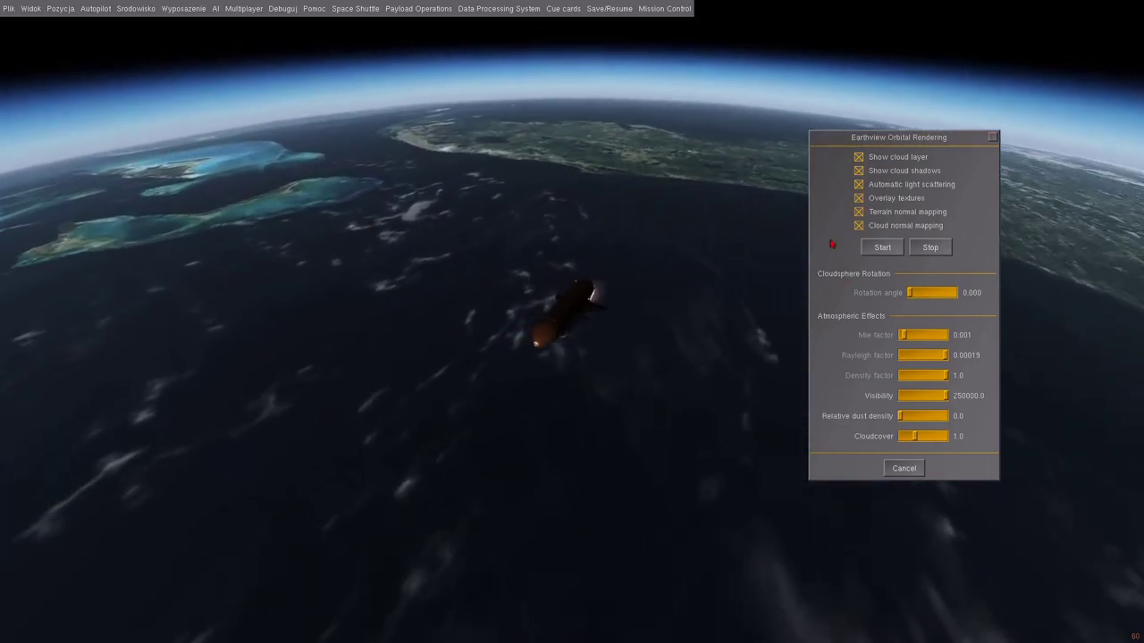
{"action": "left_click", "coordinate": [858, 200]}
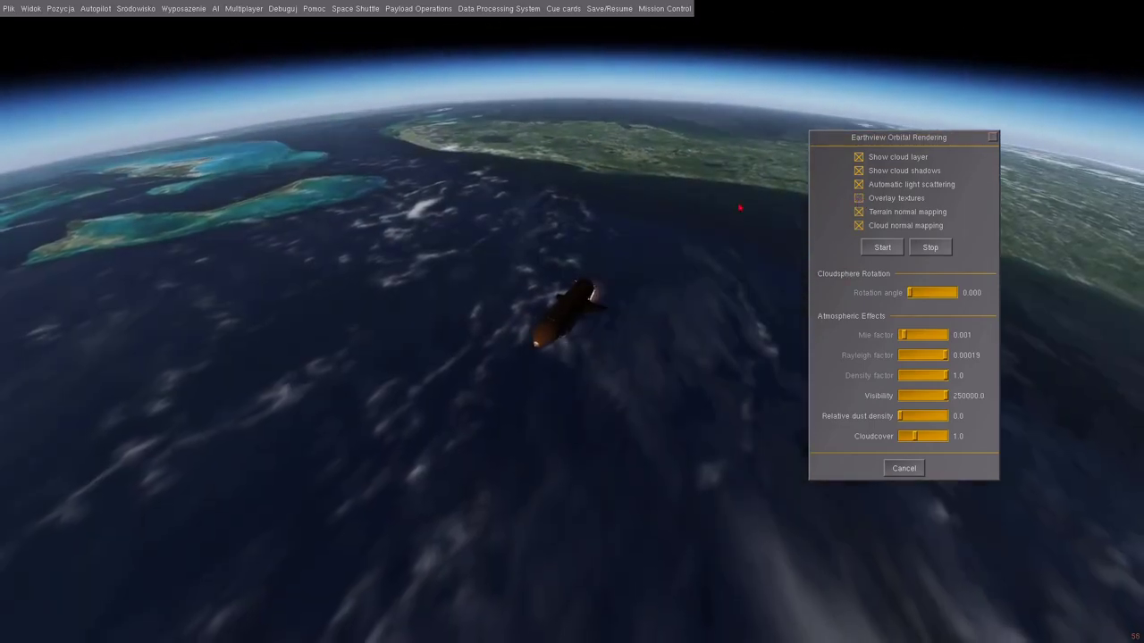
{"action": "left_click", "coordinate": [859, 200]}
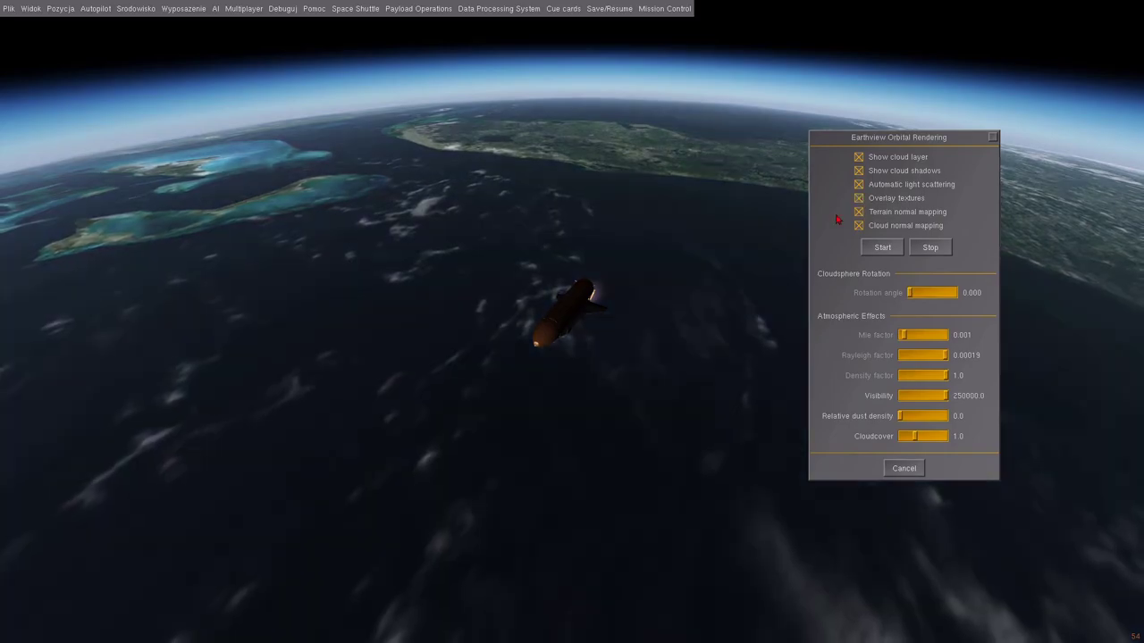
Switch the overlay and normal mapping options off and back on to compare the rendering, hide the menu bar and set the time speed-up to 4x.
{"action": "left_click", "coordinate": [858, 213]}
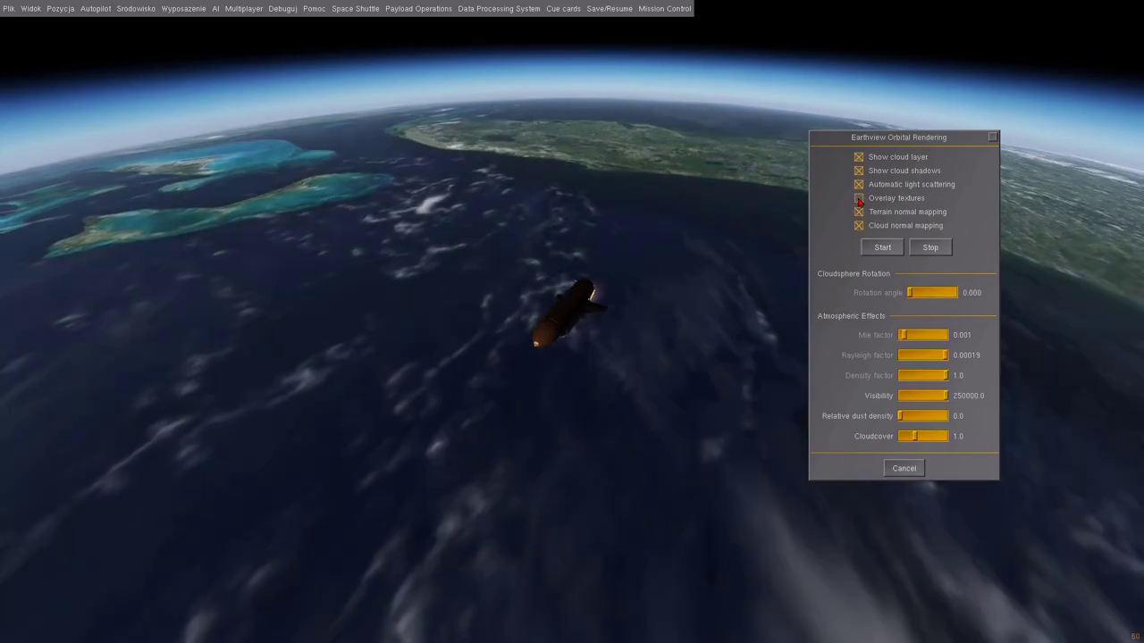
{"action": "left_click", "coordinate": [859, 213]}
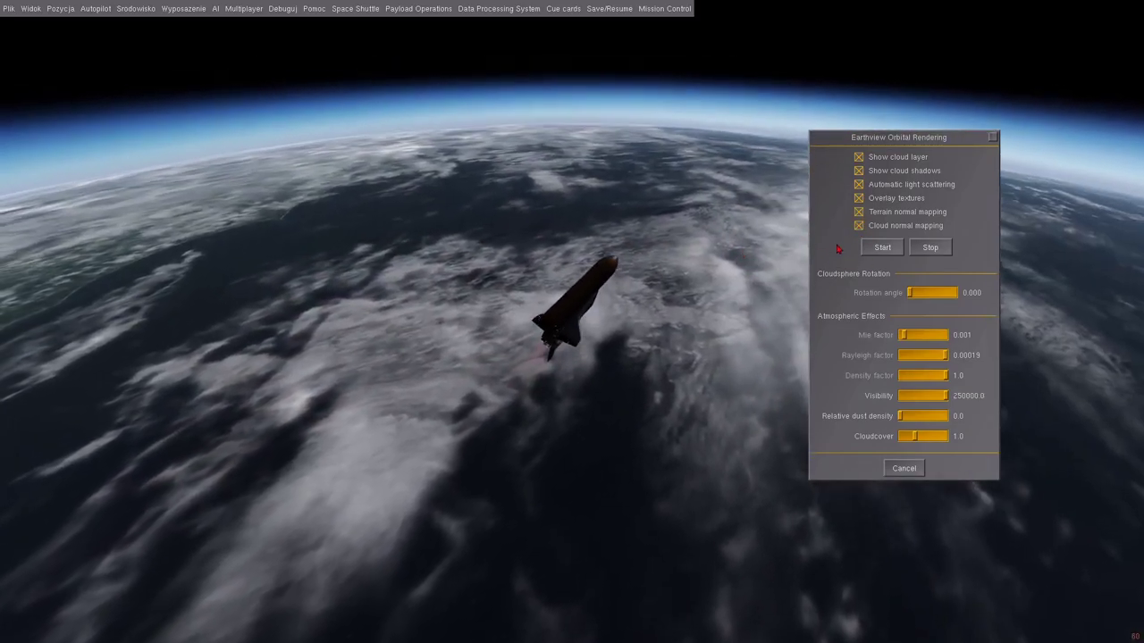
{"action": "left_click", "coordinate": [858, 227]}
{"action": "key", "text": "F10"}
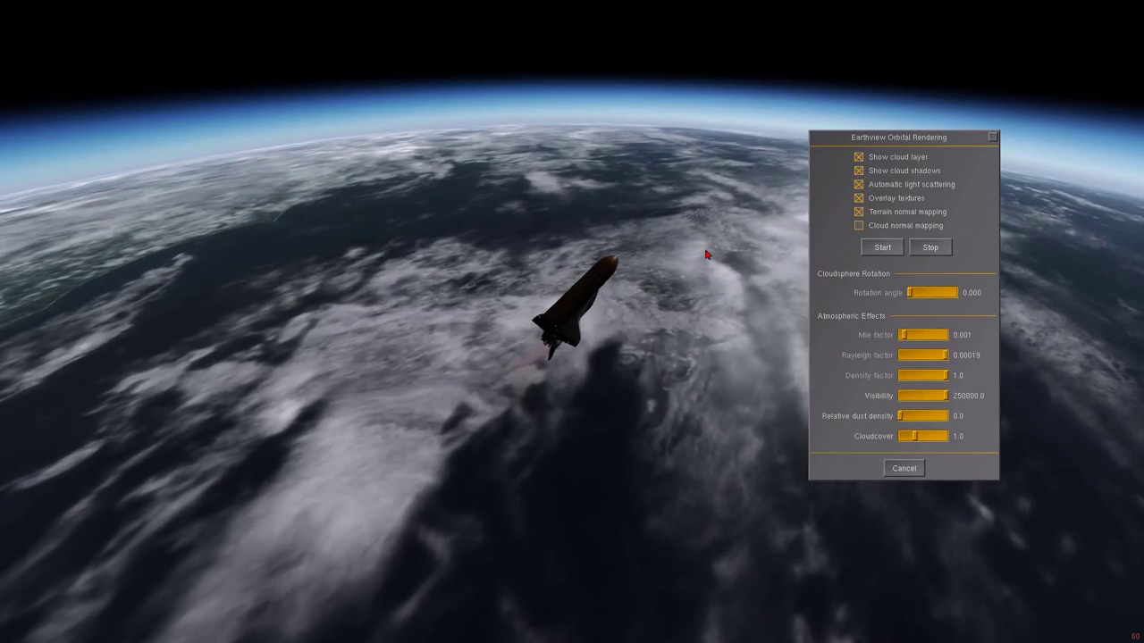
{"action": "key", "text": "a"}
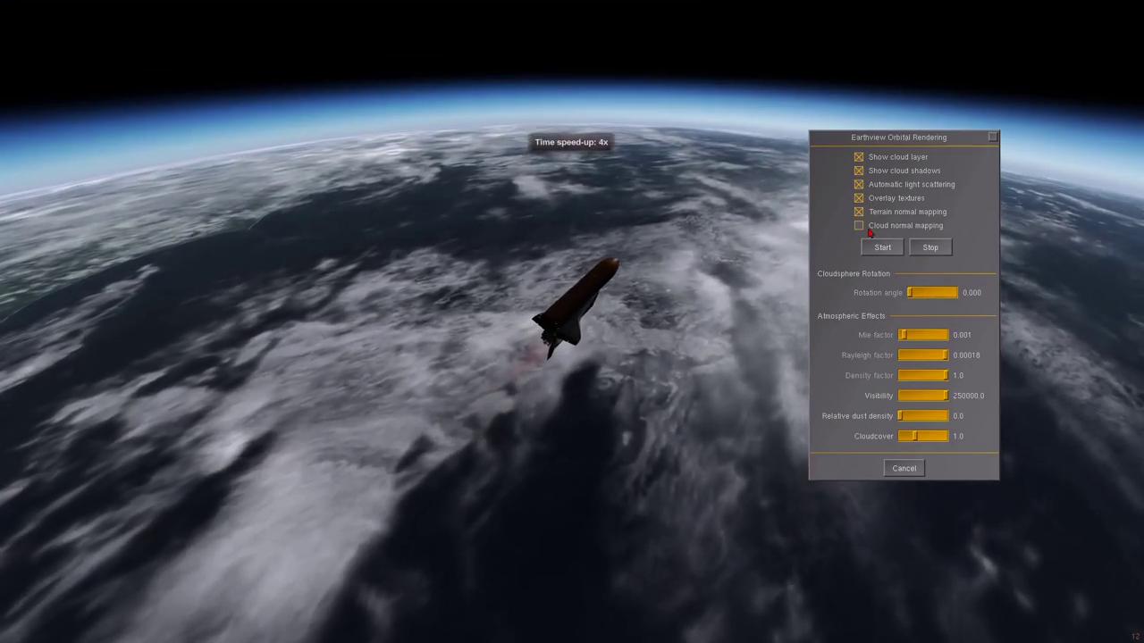
{"action": "left_click", "coordinate": [859, 226]}
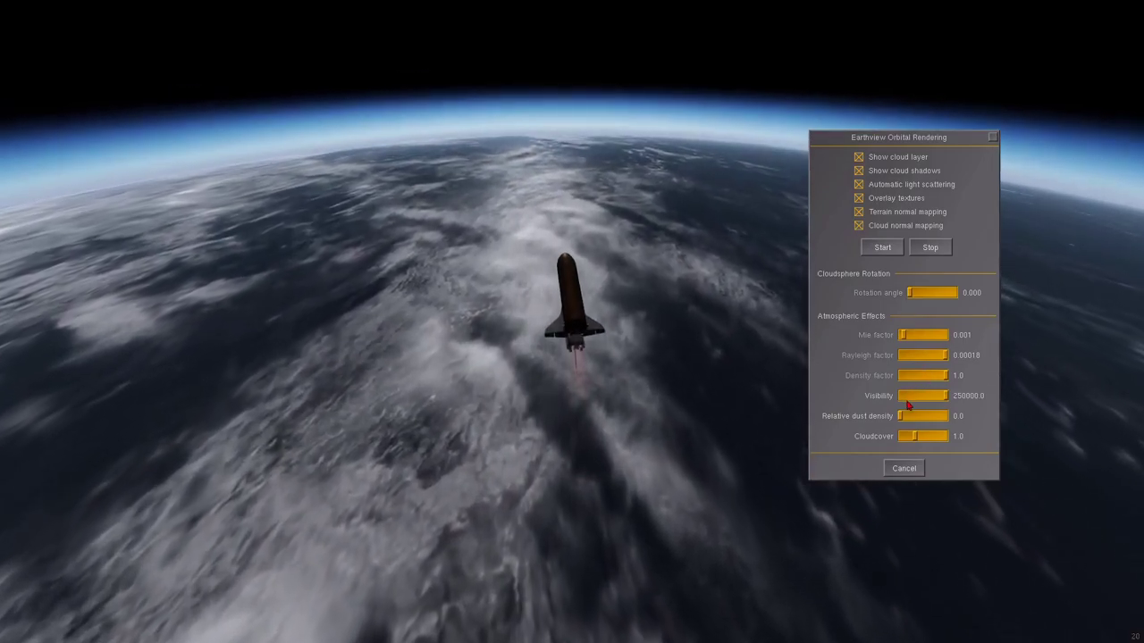
Try a lower visibility of 81400 in the atmospheric effects, restore it to 250000 and examine the Earth around the shuttle.
{"action": "left_click_drag", "start_coordinate": [923, 401], "coordinate": [879, 408]}
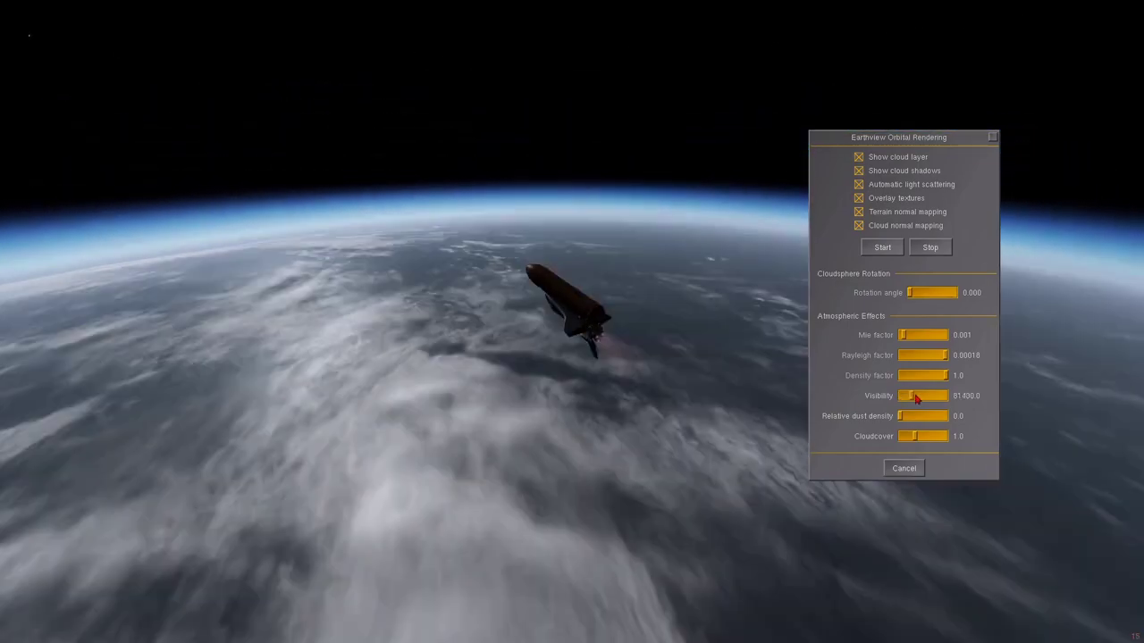
{"action": "mouse_move", "coordinate": [914, 399]}
{"action": "left_mouse_down"}
{"action": "mouse_move", "coordinate": [945, 402]}
{"action": "mouse_move", "coordinate": [921, 403]}
{"action": "left_mouse_up"}
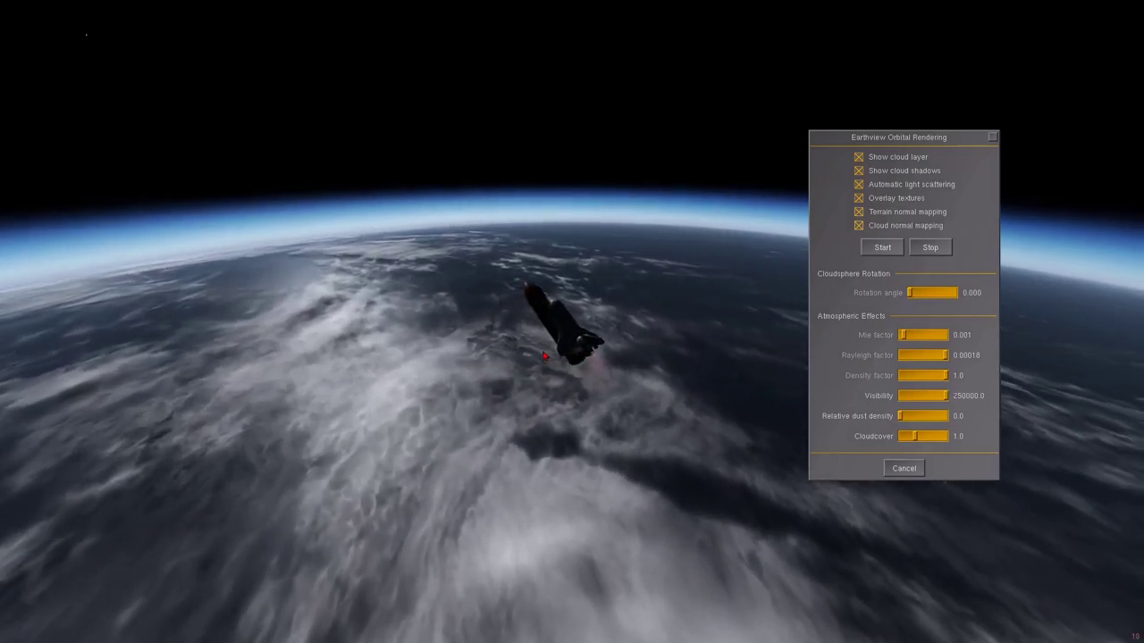
{"action": "left_click_drag", "start_coordinate": [543, 356], "coordinate": [681, 365]}
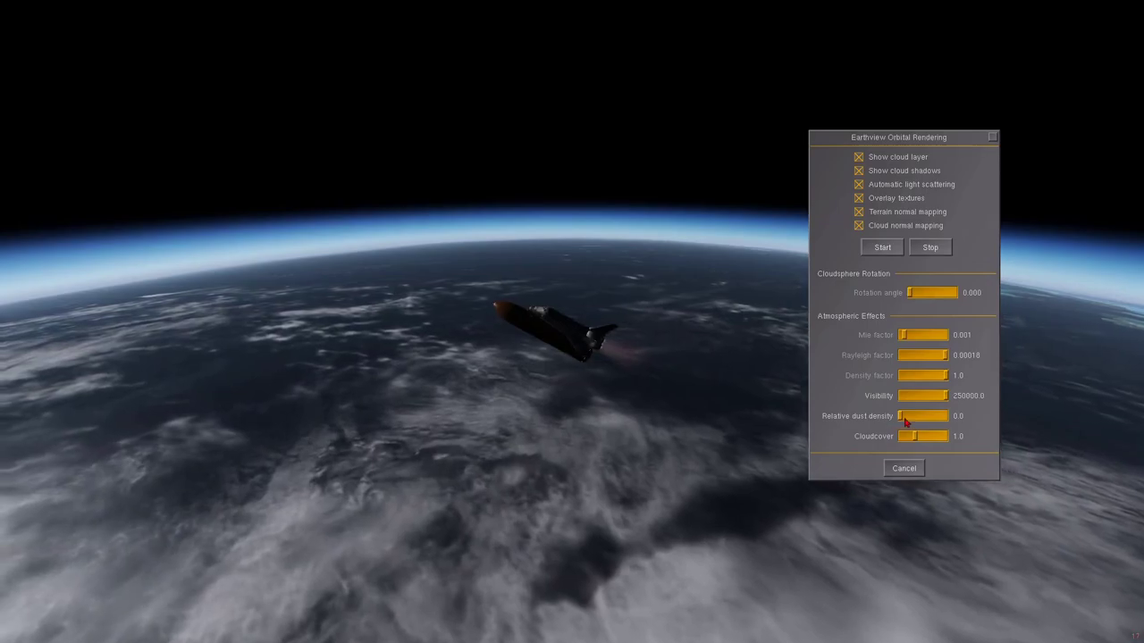
Try the relative dust density at 1.0 and the cloudcover at 2.0, returning them to 0.0 and 1.0 respectively.
{"action": "left_click_drag", "start_coordinate": [905, 423], "coordinate": [940, 426]}
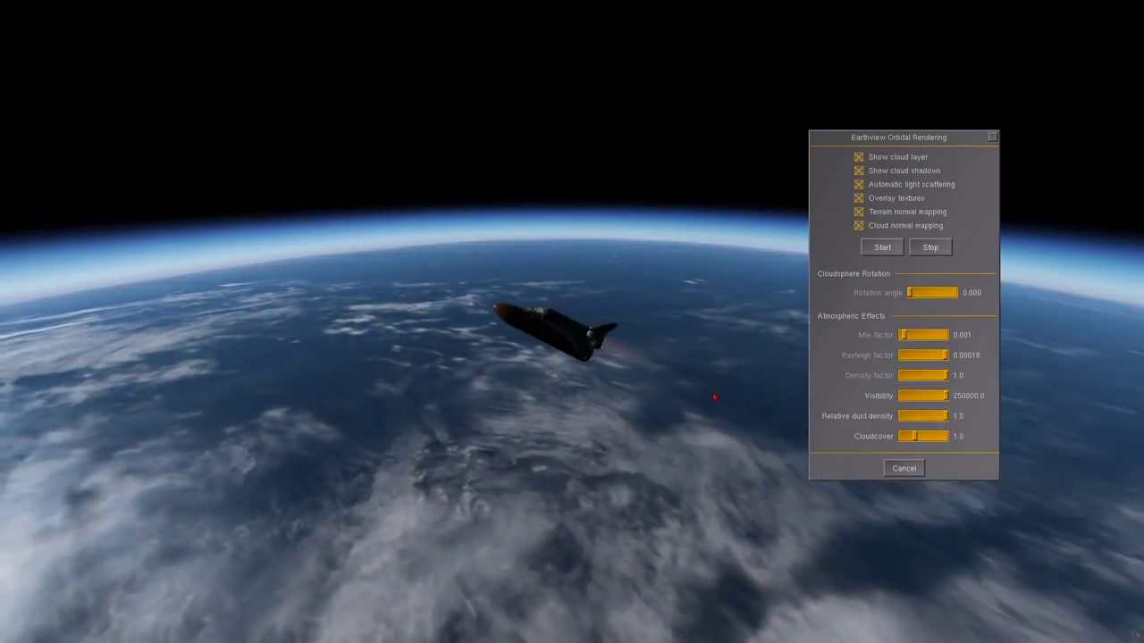
{"action": "left_click_drag", "start_coordinate": [714, 397], "coordinate": [583, 388]}
{"action": "left_click_drag", "start_coordinate": [924, 420], "coordinate": [949, 425]}
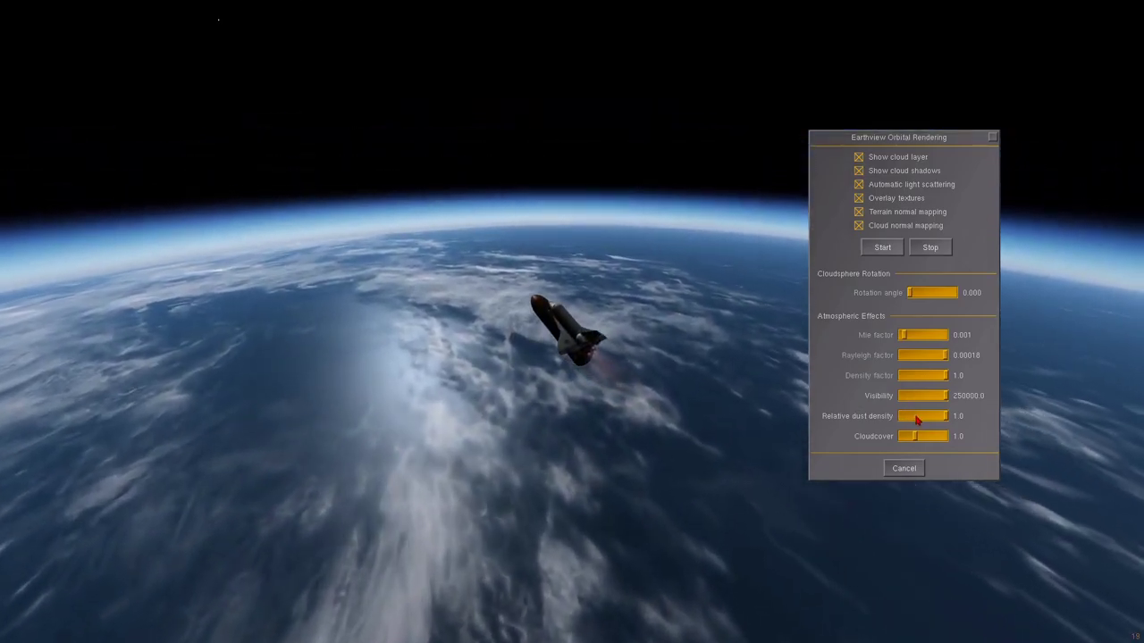
{"action": "left_click_drag", "start_coordinate": [916, 420], "coordinate": [877, 430]}
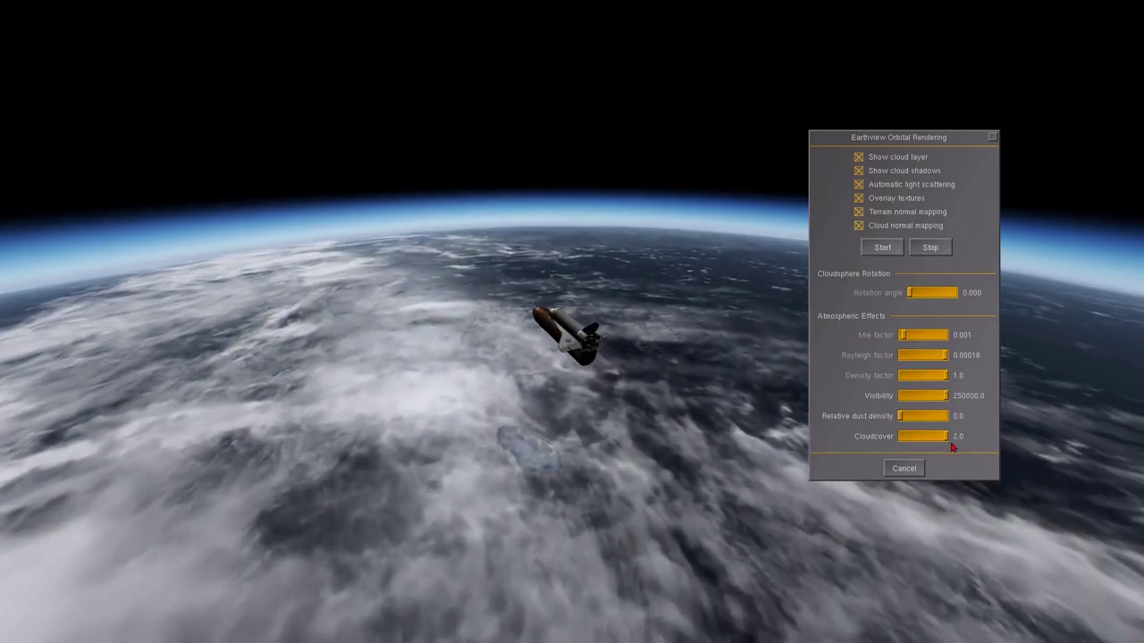
{"action": "left_click_drag", "start_coordinate": [934, 438], "coordinate": [902, 454]}
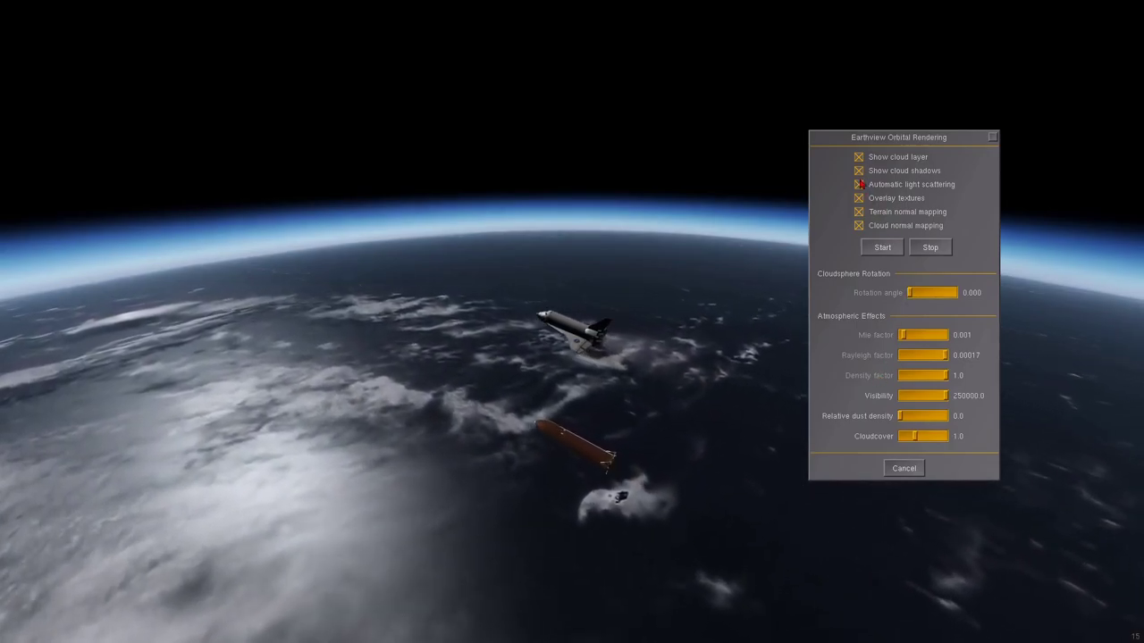
Disable automatic light scattering, try the density factor at 0.0 with Rayleigh factors of 0.00000 and 0.00028, and re-enable automatic scattering.
{"action": "left_click", "coordinate": [859, 184]}
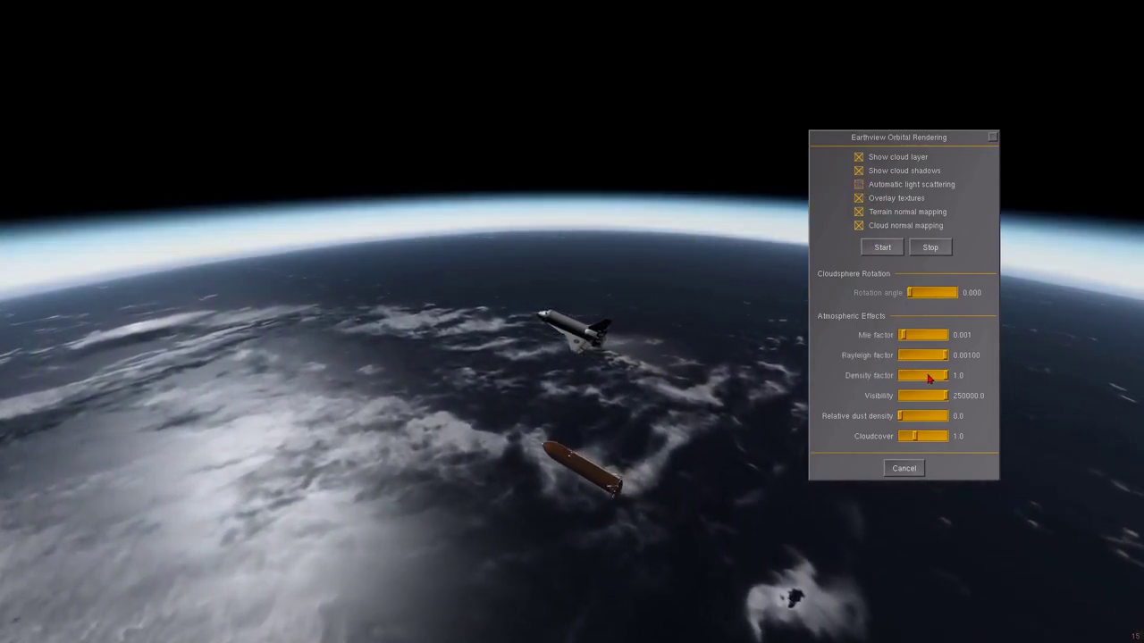
{"action": "left_click_drag", "start_coordinate": [929, 378], "coordinate": [903, 390]}
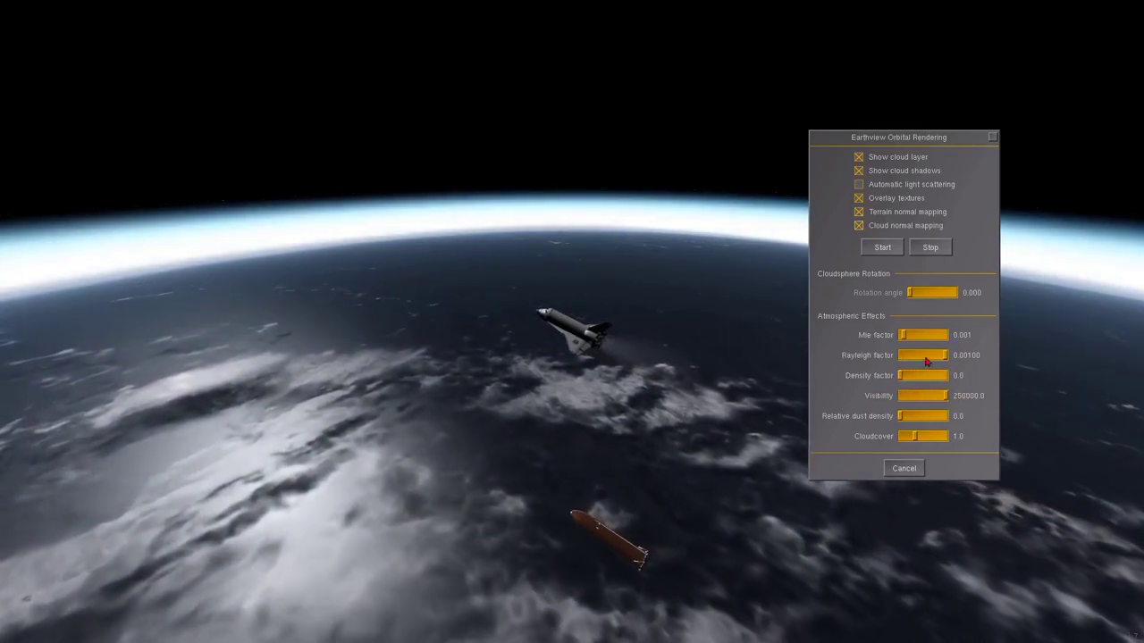
{"action": "left_click_drag", "start_coordinate": [927, 361], "coordinate": [892, 358]}
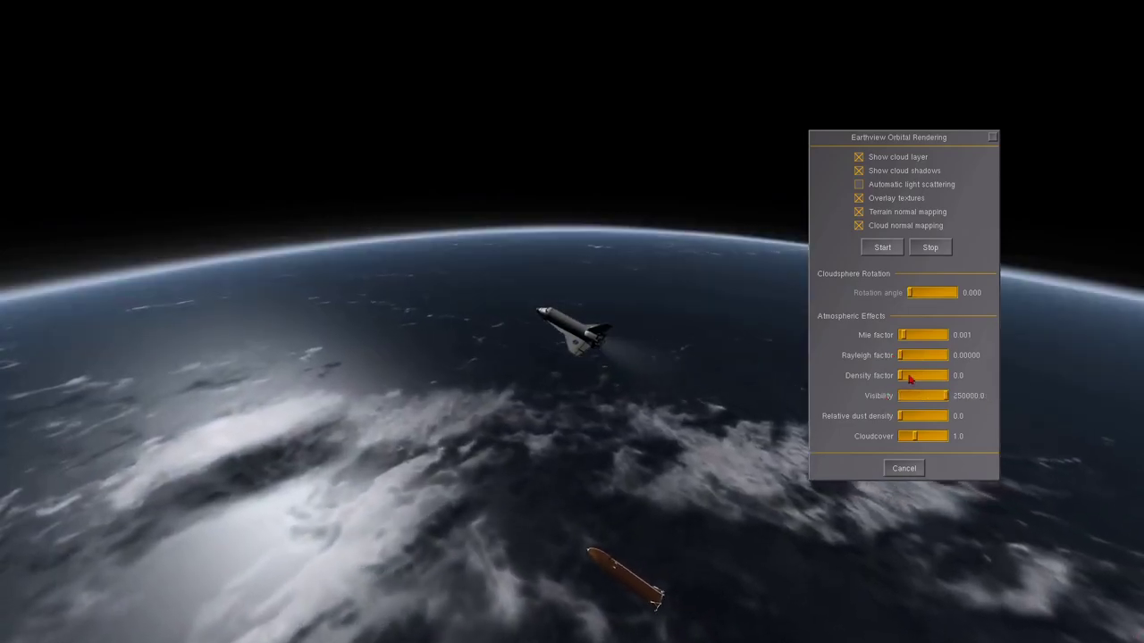
{"action": "left_click_drag", "start_coordinate": [910, 379], "coordinate": [916, 356]}
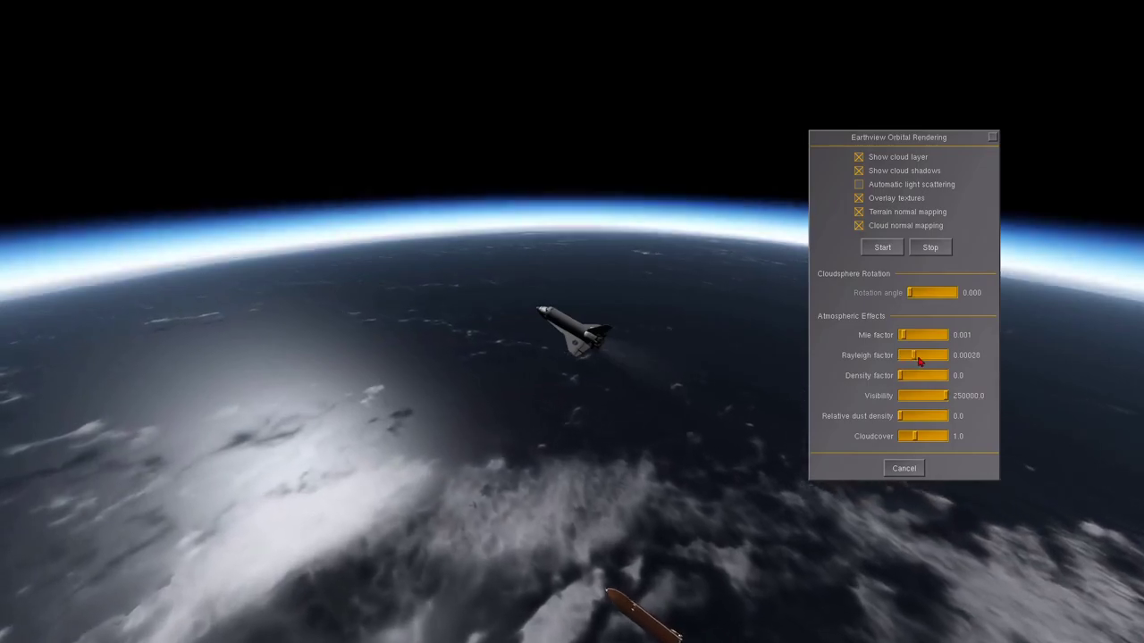
{"action": "left_click", "coordinate": [859, 185]}
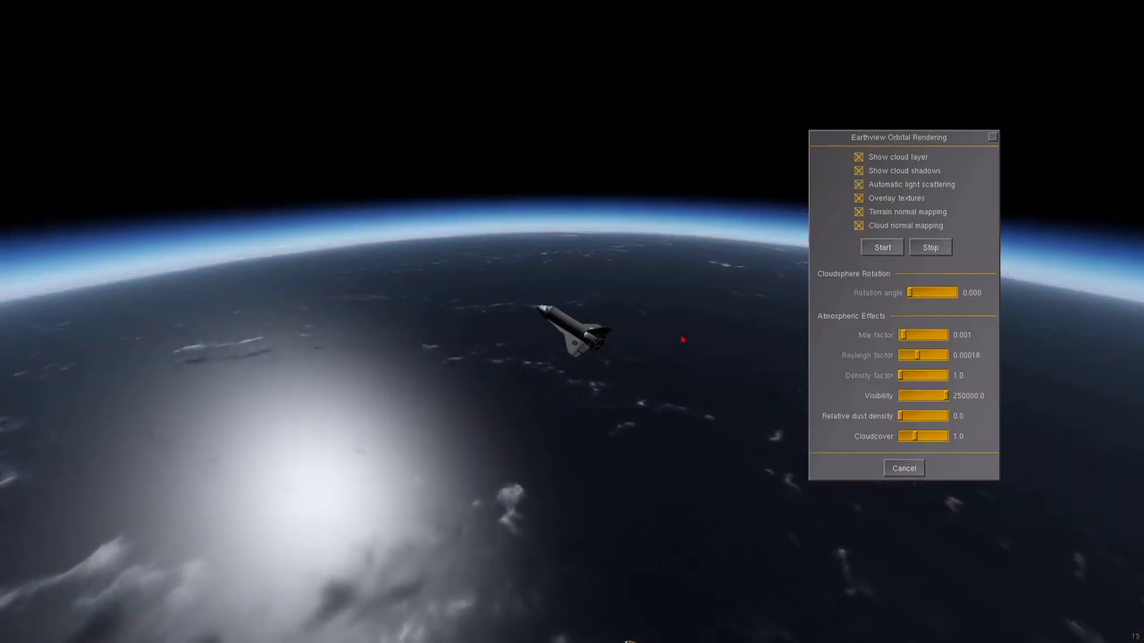
View the shuttle against the sun's reflection on the ocean and set the time speed-up to 4x.
{"action": "left_click_drag", "start_coordinate": [682, 339], "coordinate": [690, 387]}
{"action": "left_click_drag", "start_coordinate": [525, 363], "coordinate": [612, 390]}
{"action": "left_click_drag", "start_coordinate": [466, 372], "coordinate": [600, 355]}
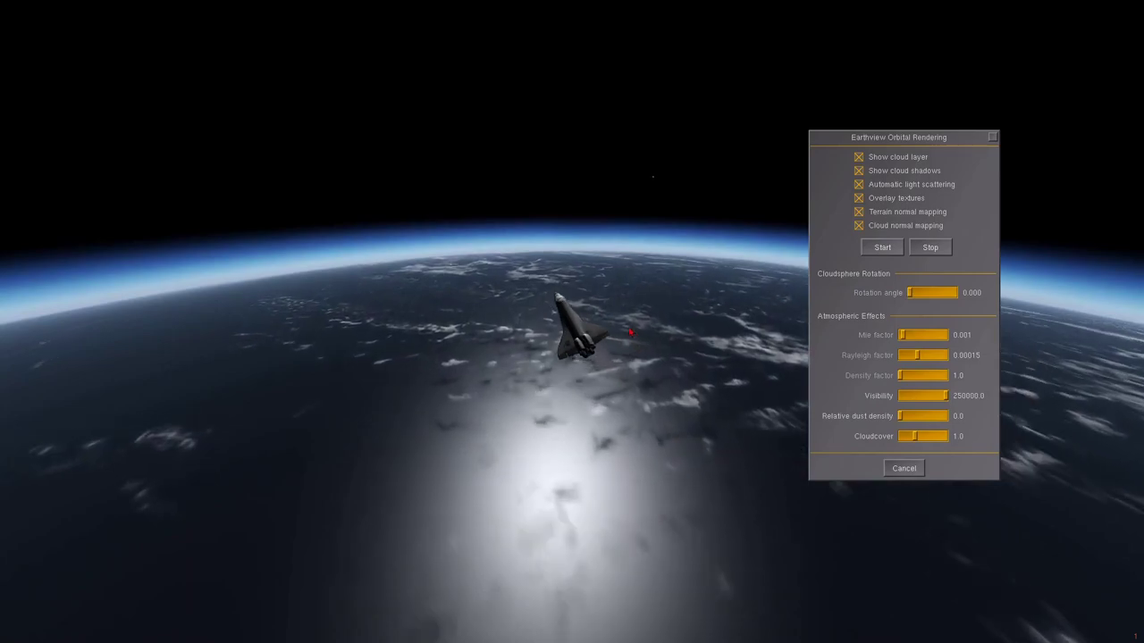
{"action": "key", "text": "t"}
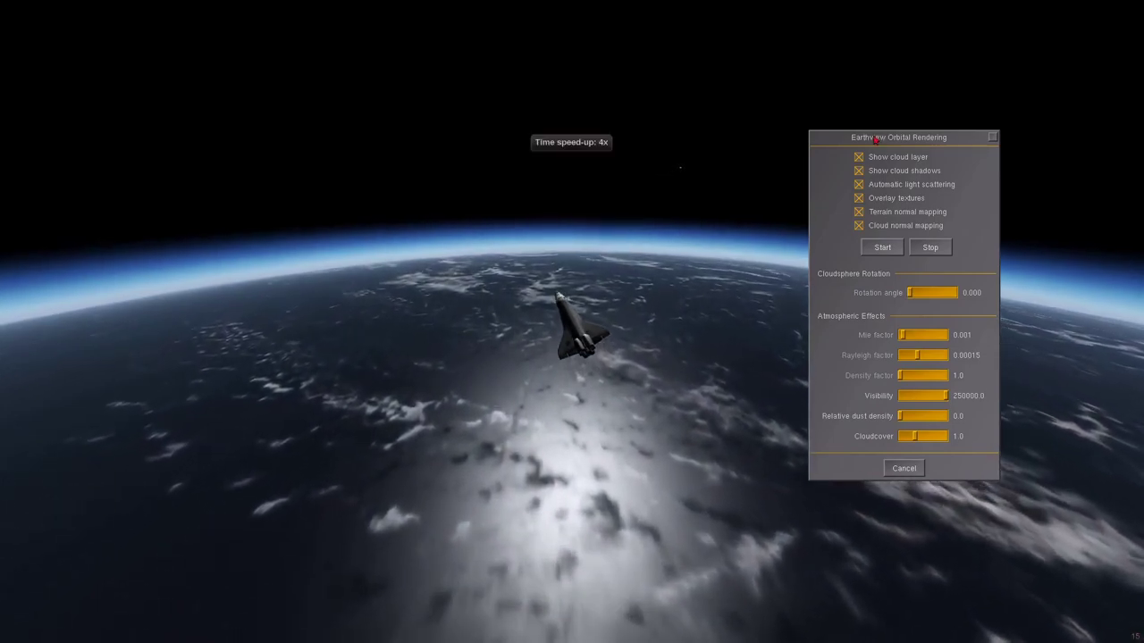
Move the Earthview orbital rendering dialog clear of the shuttle, close it, and set the time speed-up to 8x.
{"action": "left_click_drag", "start_coordinate": [872, 139], "coordinate": [994, 55]}
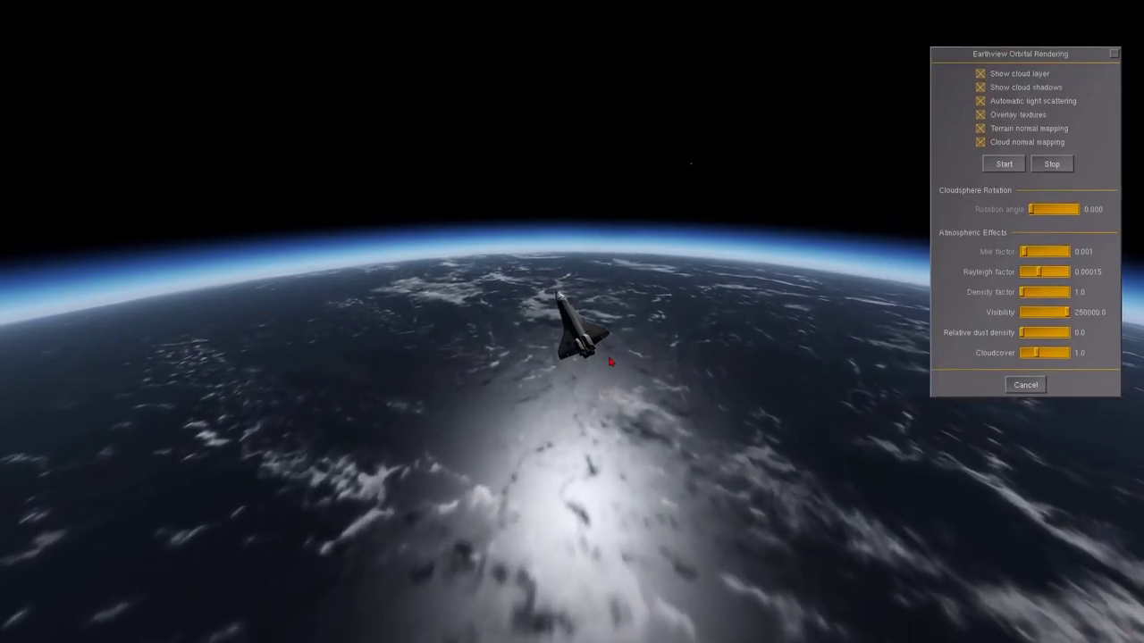
{"action": "left_click_drag", "start_coordinate": [610, 327], "coordinate": [607, 301]}
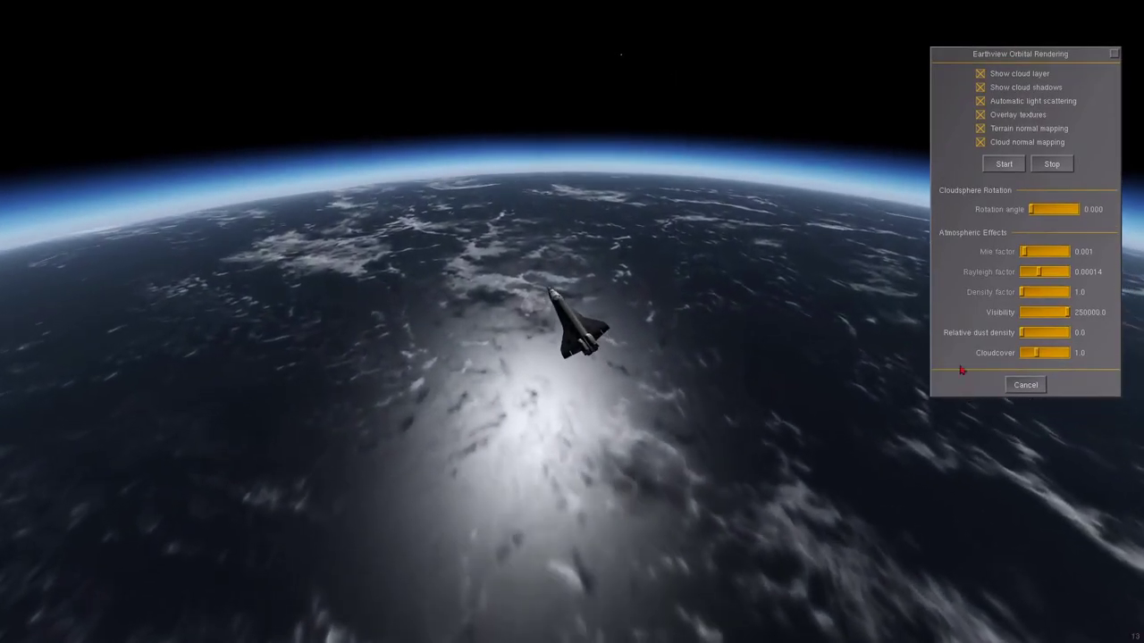
{"action": "left_click", "coordinate": [1024, 385]}
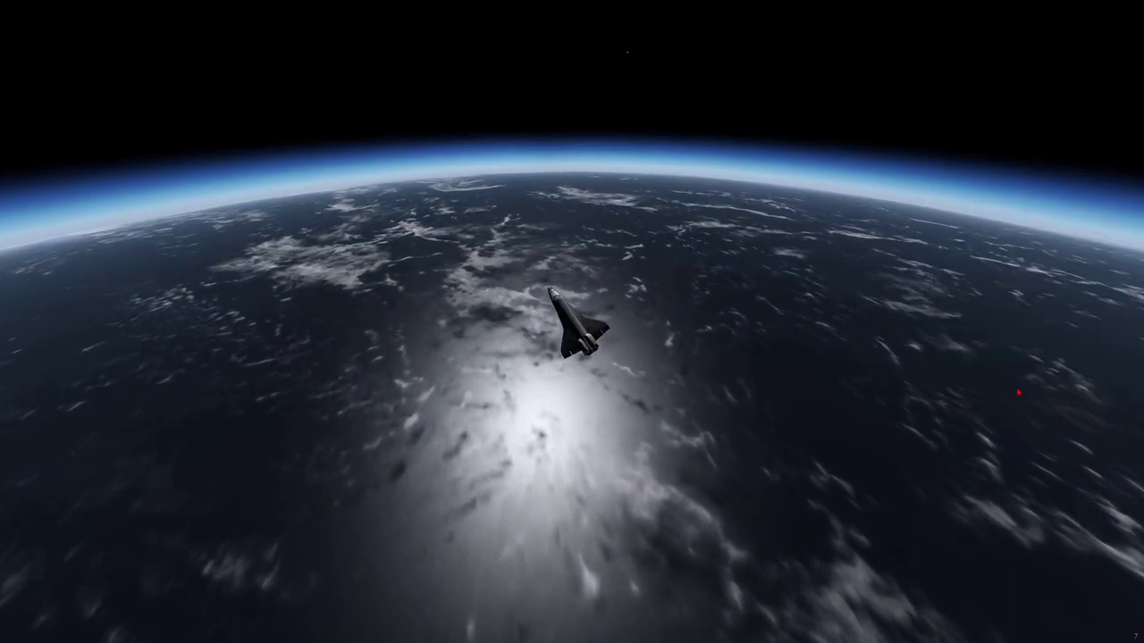
{"action": "key", "text": "t"}
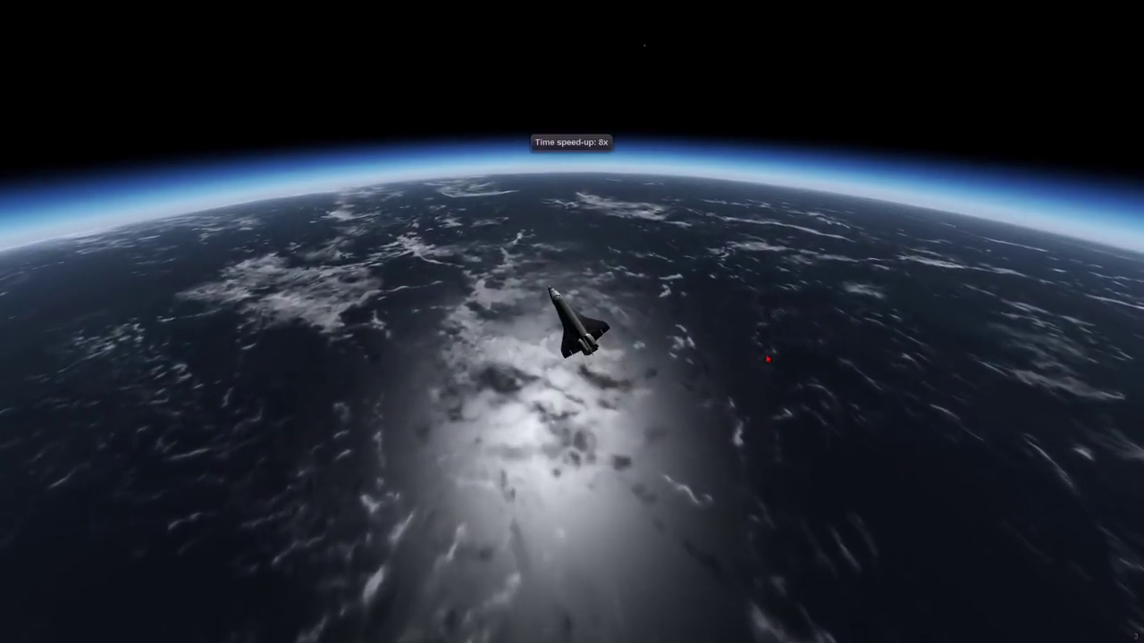
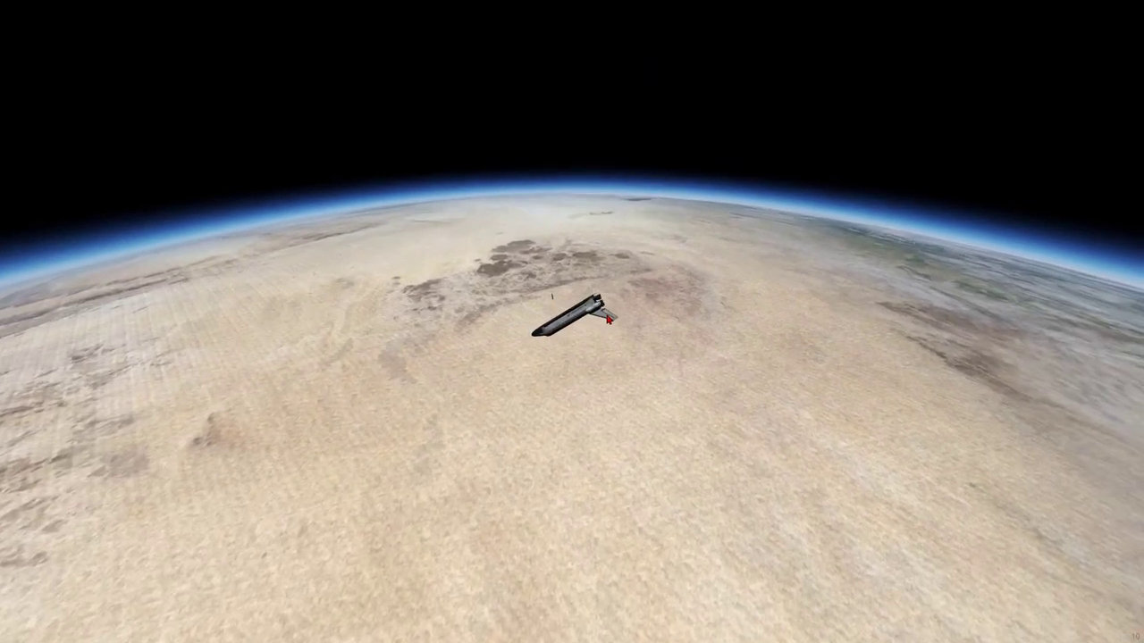
Switch to the EearthView textures folder in File Explorer and open the 16384 folder inside EarthView.Clouds.Heights-2020.06.
{"action": "key", "text": "alt+Tab"}
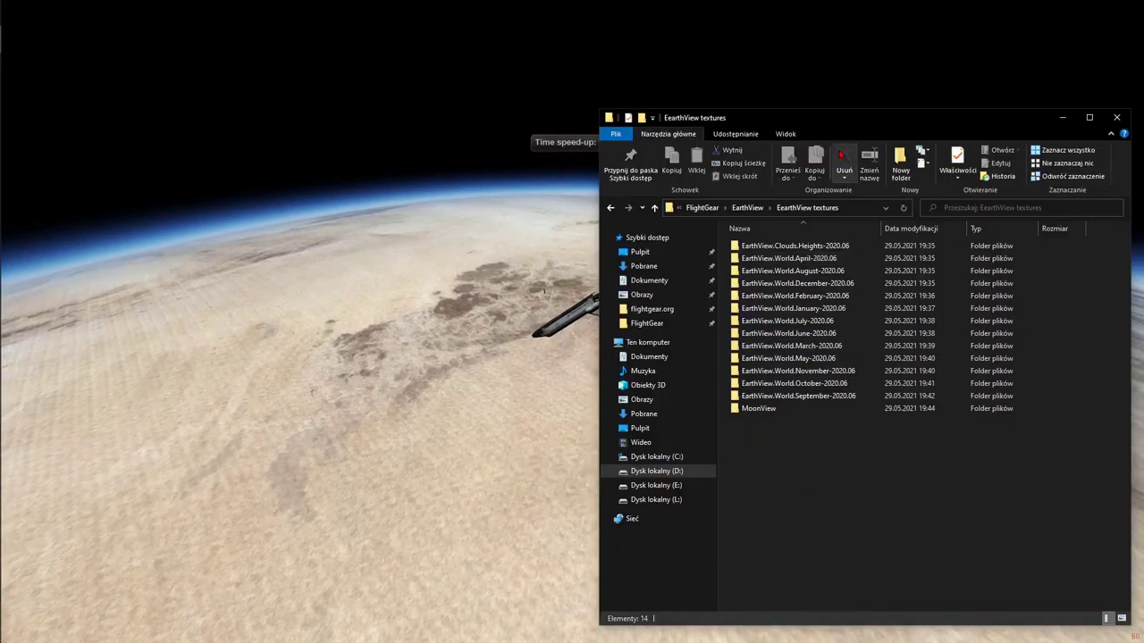
{"action": "left_click_drag", "start_coordinate": [842, 125], "coordinate": [840, 39]}
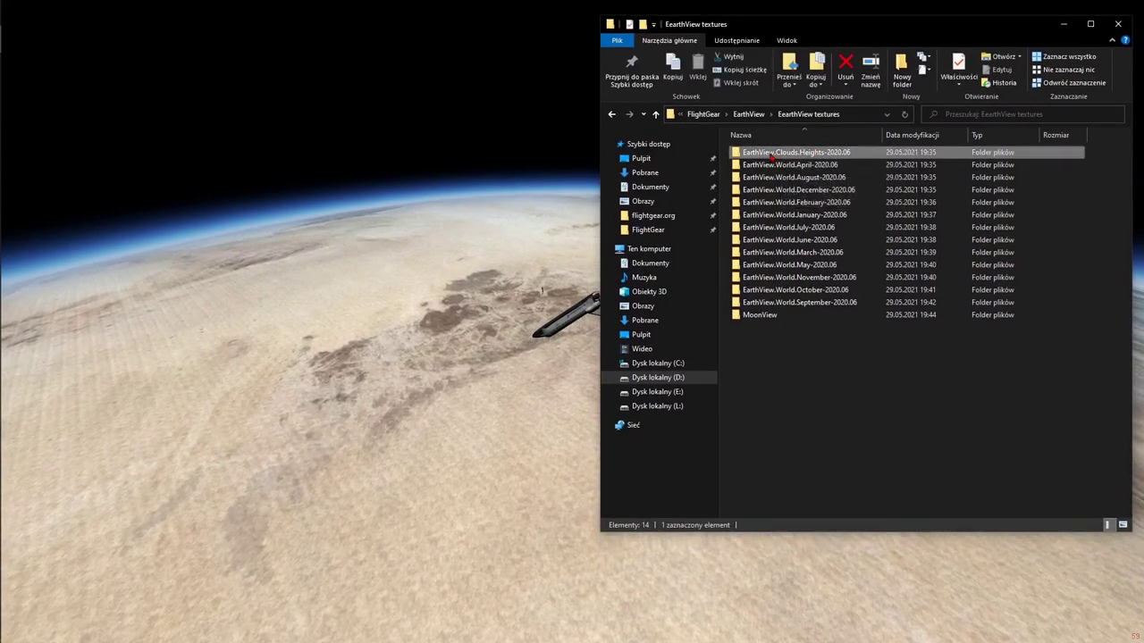
{"action": "double_click", "coordinate": [786, 155]}
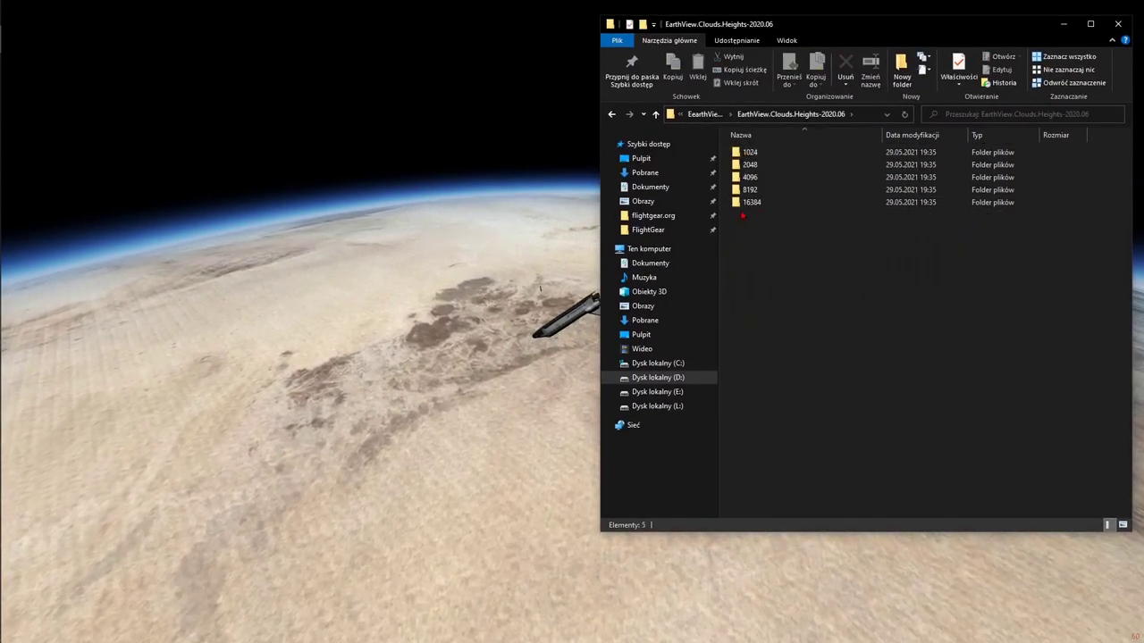
{"action": "left_click", "coordinate": [750, 203]}
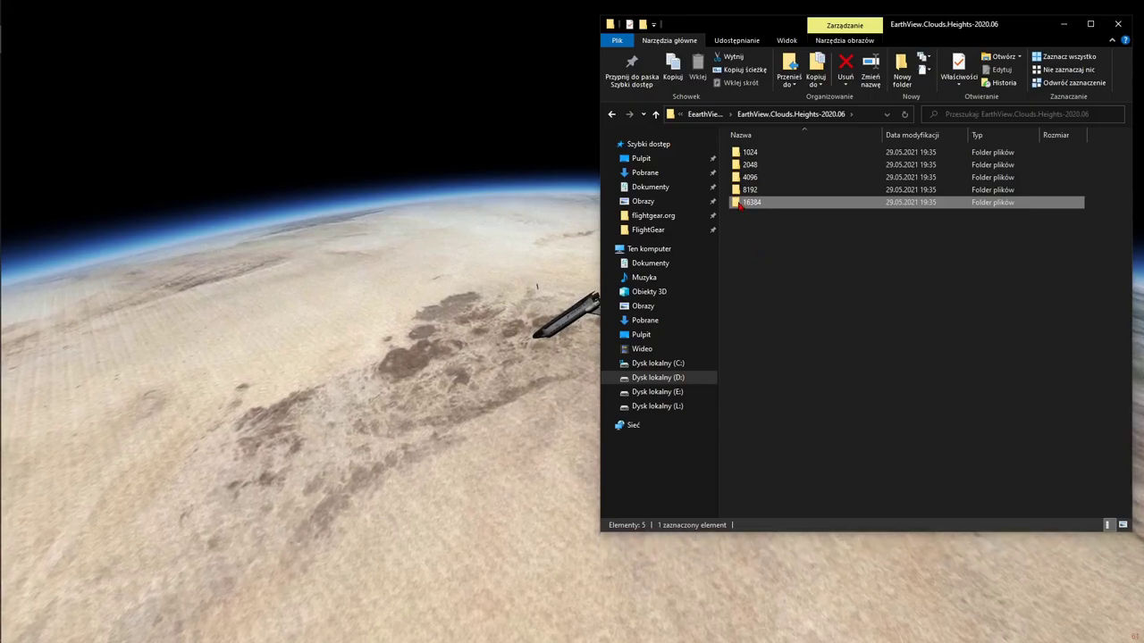
{"action": "double_click", "coordinate": [743, 204]}
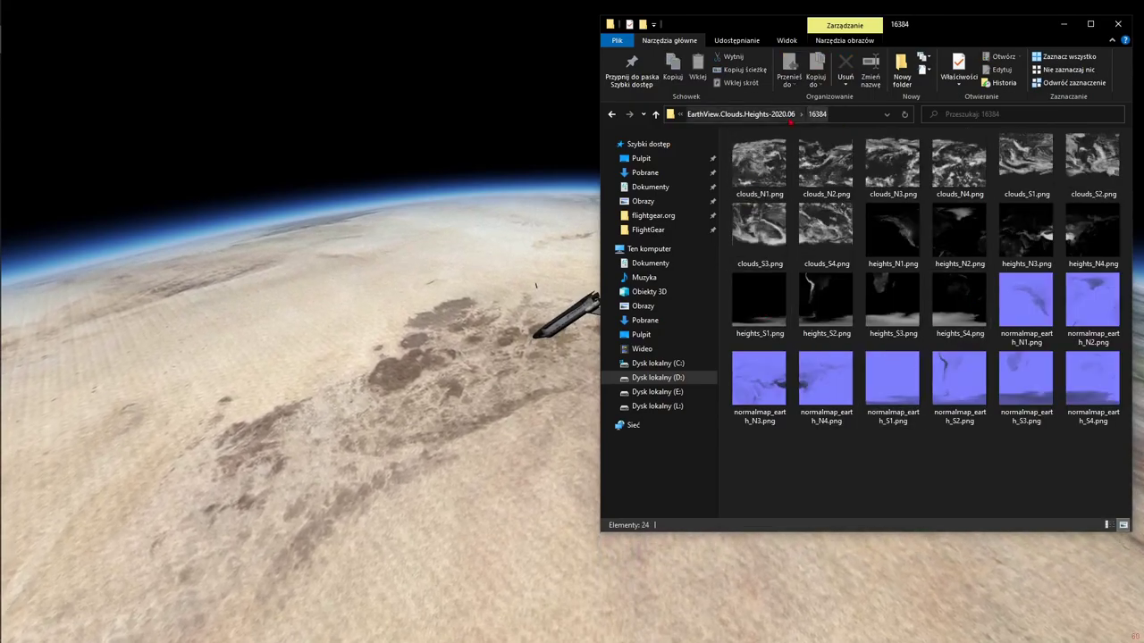
Return to the EearthView textures folder, open EarthView.World.April-2020.06 and select its 16384 folder.
{"action": "left_click", "coordinate": [760, 115]}
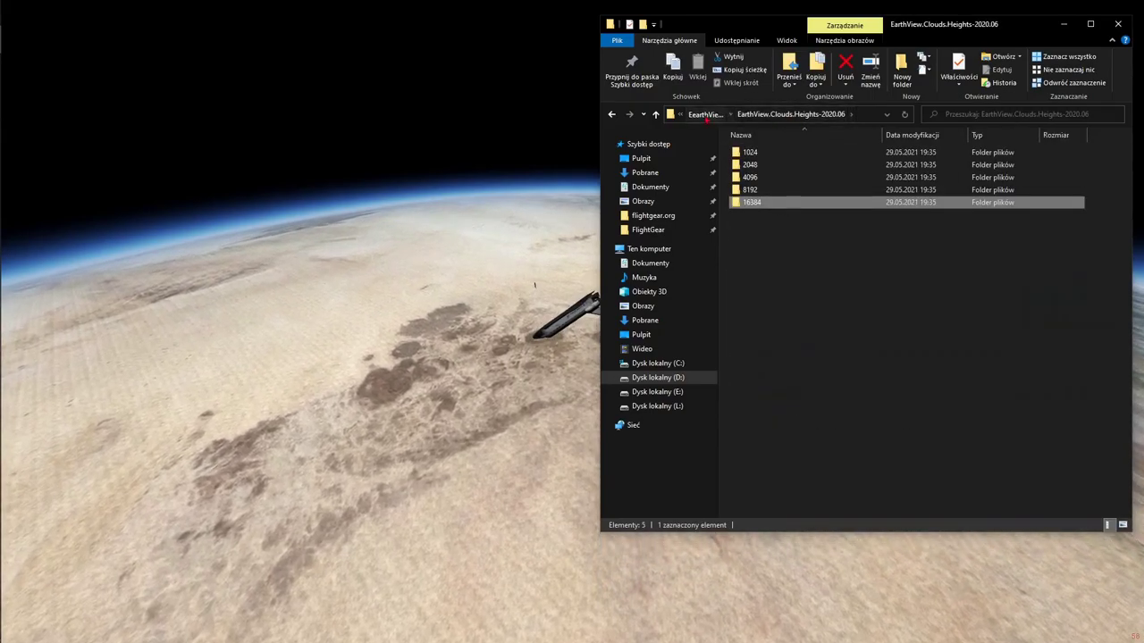
{"action": "left_click", "coordinate": [705, 114]}
{"action": "double_click", "coordinate": [779, 167]}
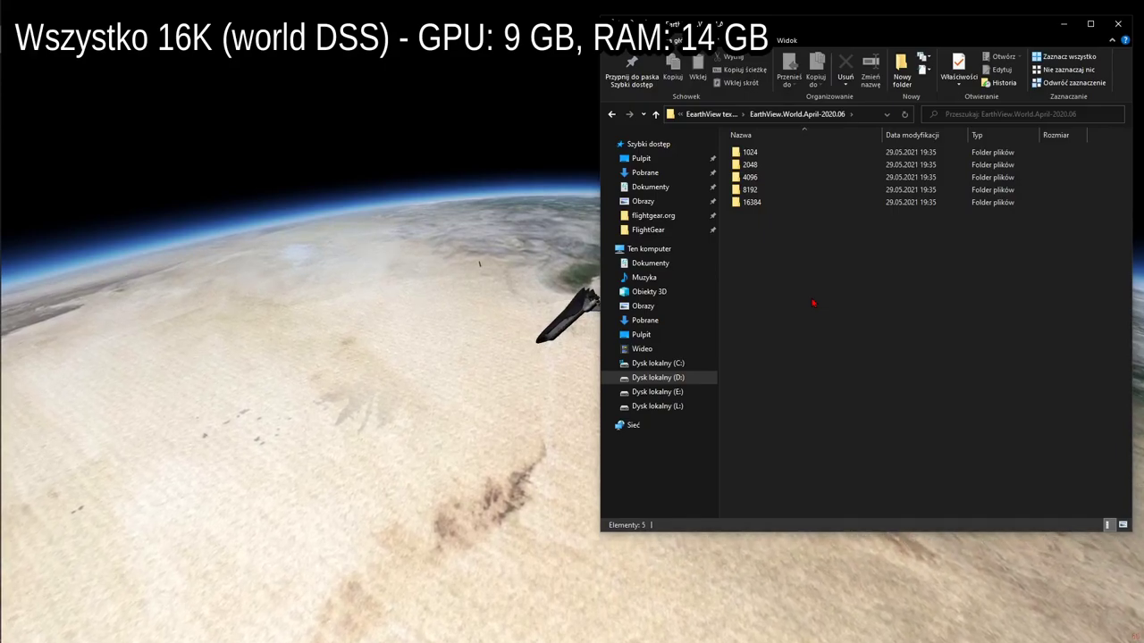
{"action": "left_click", "coordinate": [753, 204]}
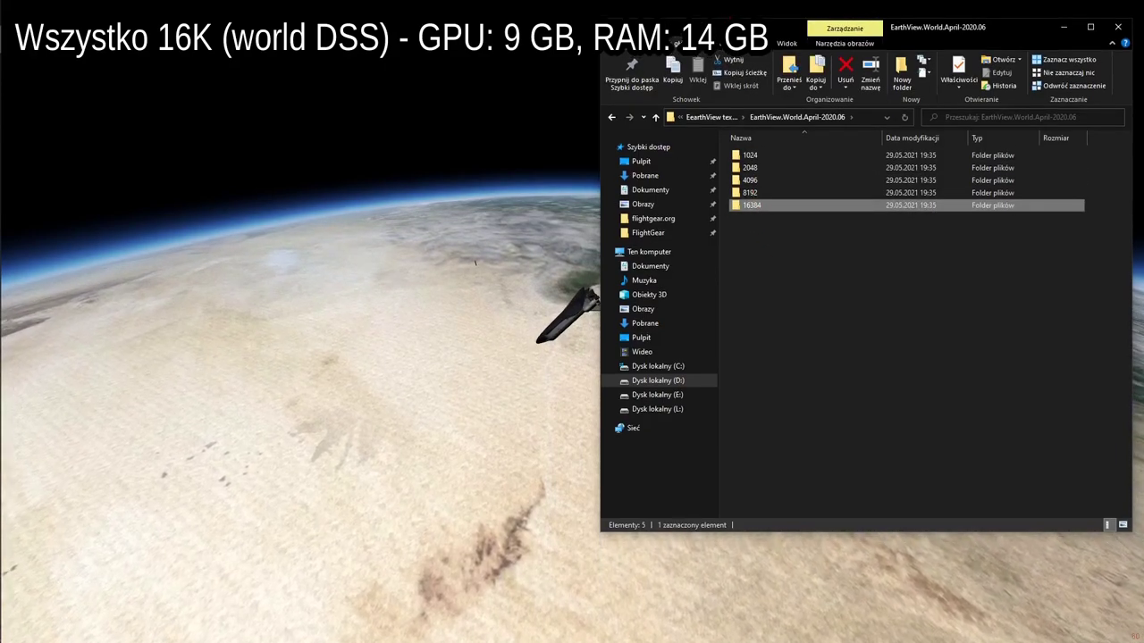
Bring FlightGear to the front to view the shuttle over the desert, and switch back to the EarthView.World.April-2020.06 folder window.
{"action": "left_click_drag", "start_coordinate": [733, 33], "coordinate": [715, 399]}
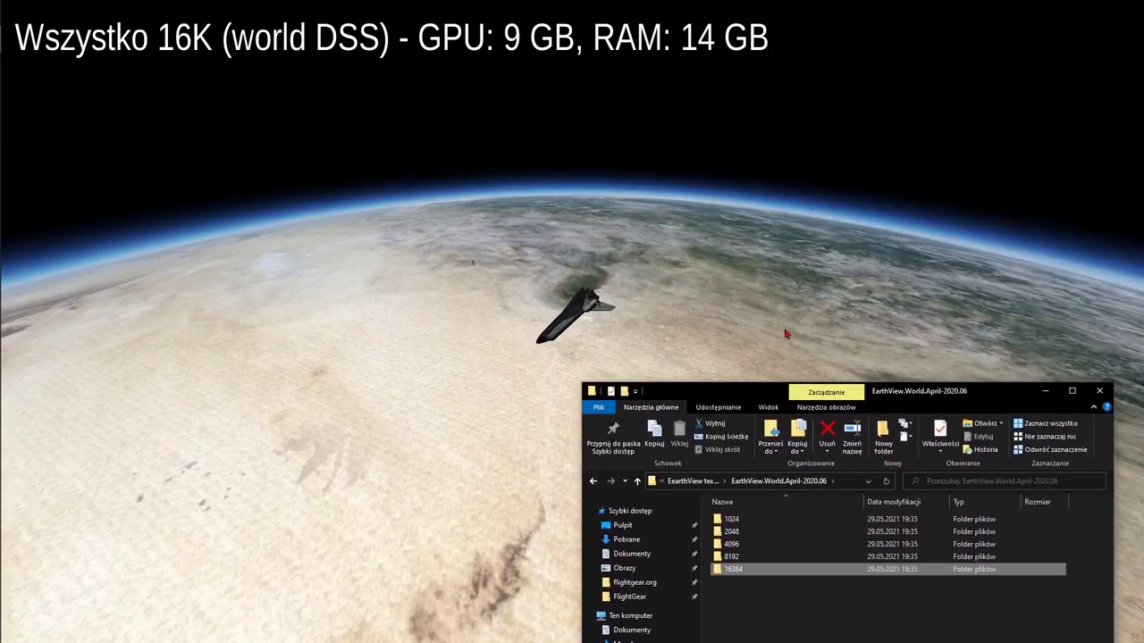
{"action": "left_click", "coordinate": [616, 279]}
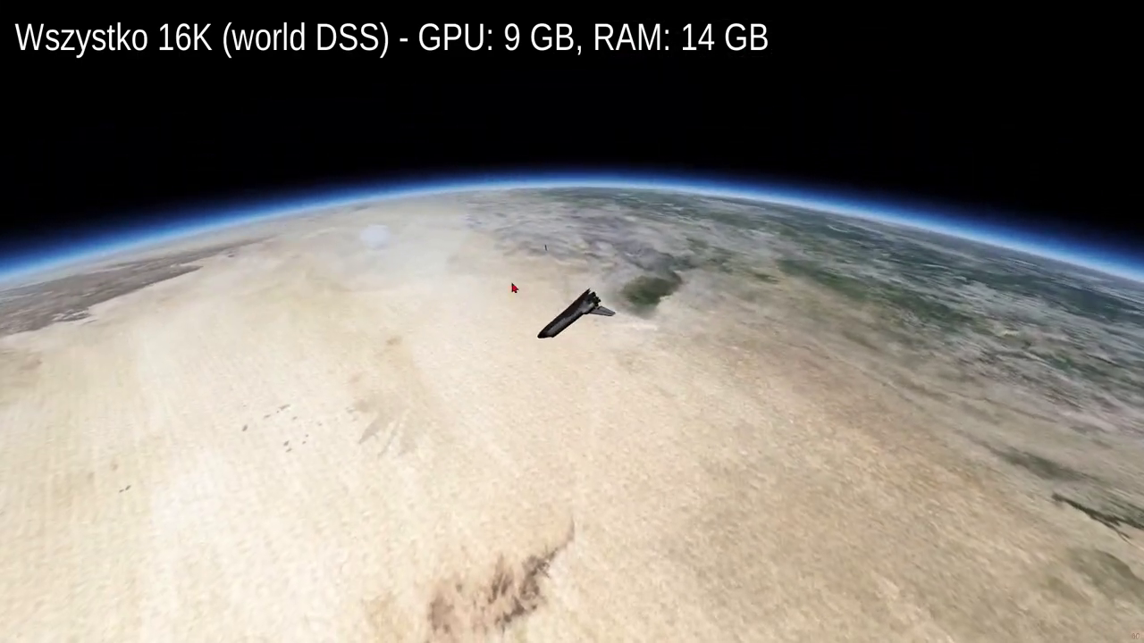
{"action": "key", "text": "alt+Tab"}
{"action": "left_click_drag", "start_coordinate": [723, 404], "coordinate": [753, 106]}
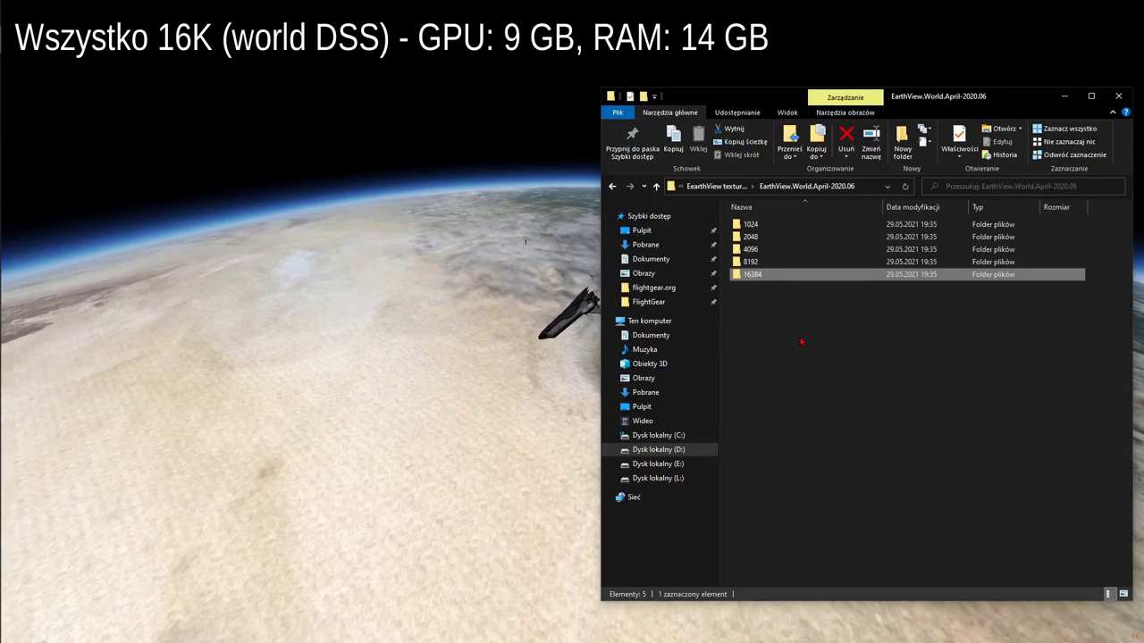
Open the world textures' 16384 folder, select world_N1.dds, return to EarthView.World.April-2020.06 and select the 8192 folder.
{"action": "left_click", "coordinate": [743, 276]}
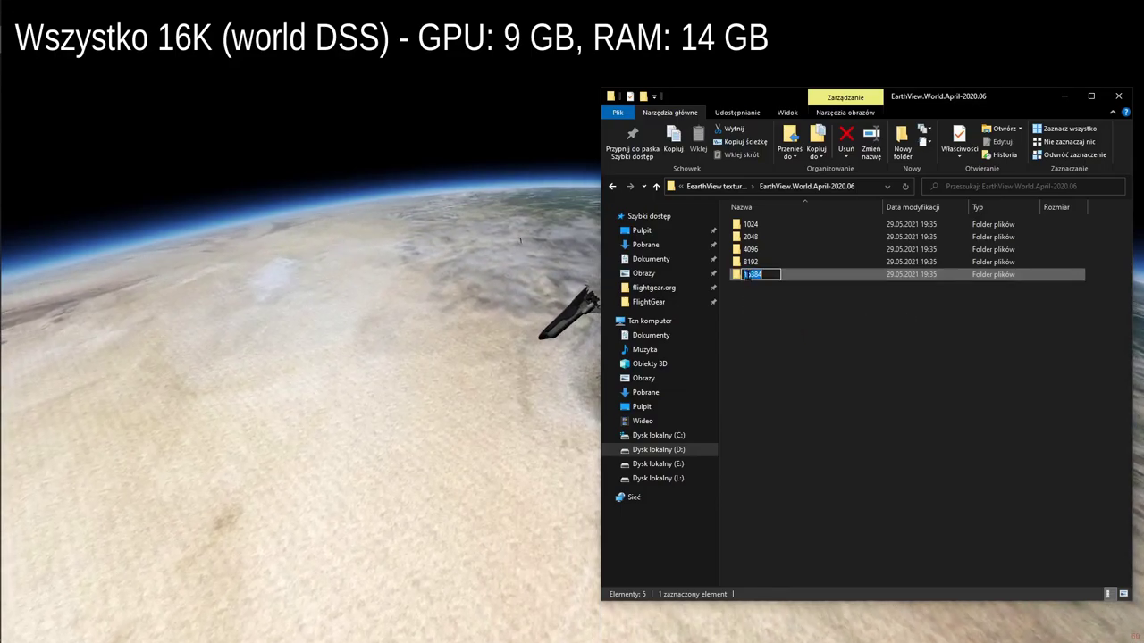
{"action": "double_click", "coordinate": [743, 276]}
{"action": "left_click", "coordinate": [759, 234]}
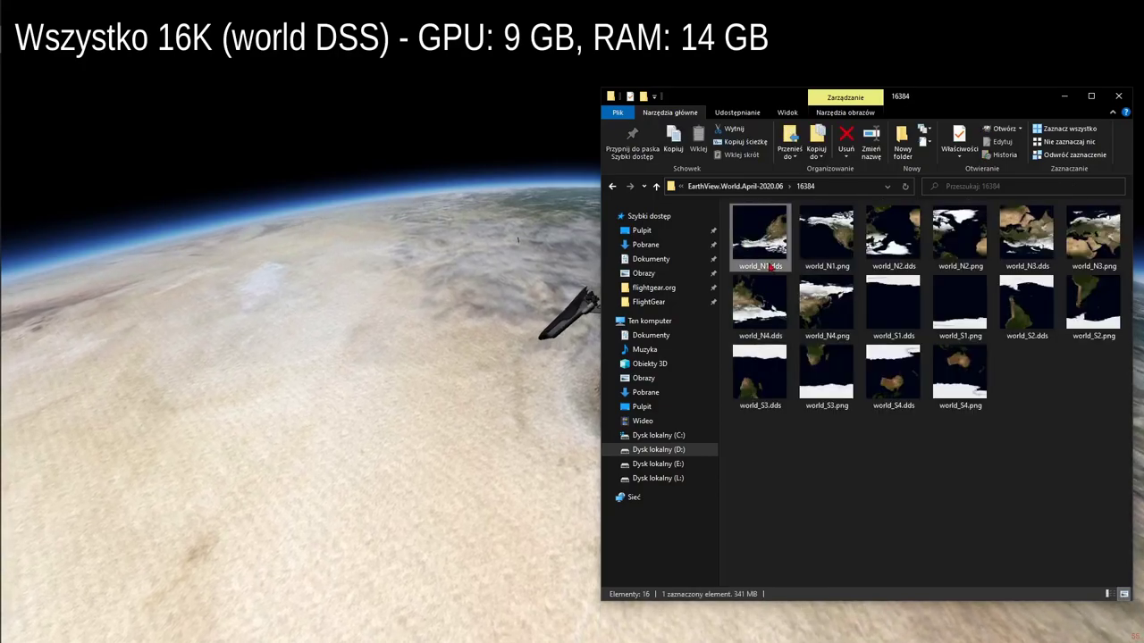
{"action": "left_click", "coordinate": [774, 186]}
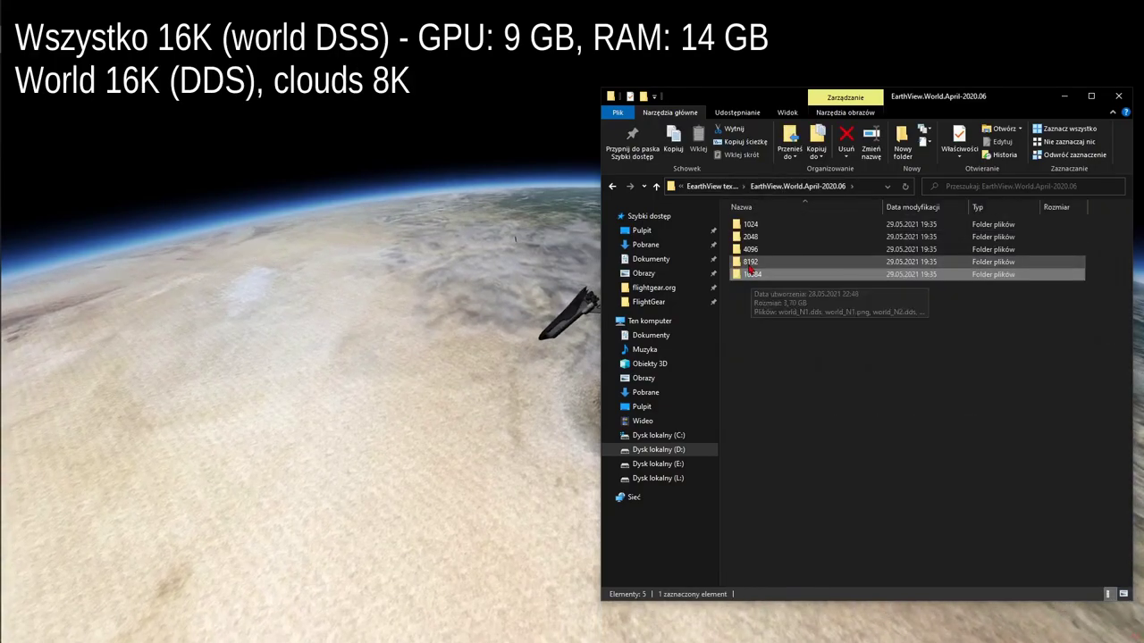
{"action": "left_click", "coordinate": [751, 261]}
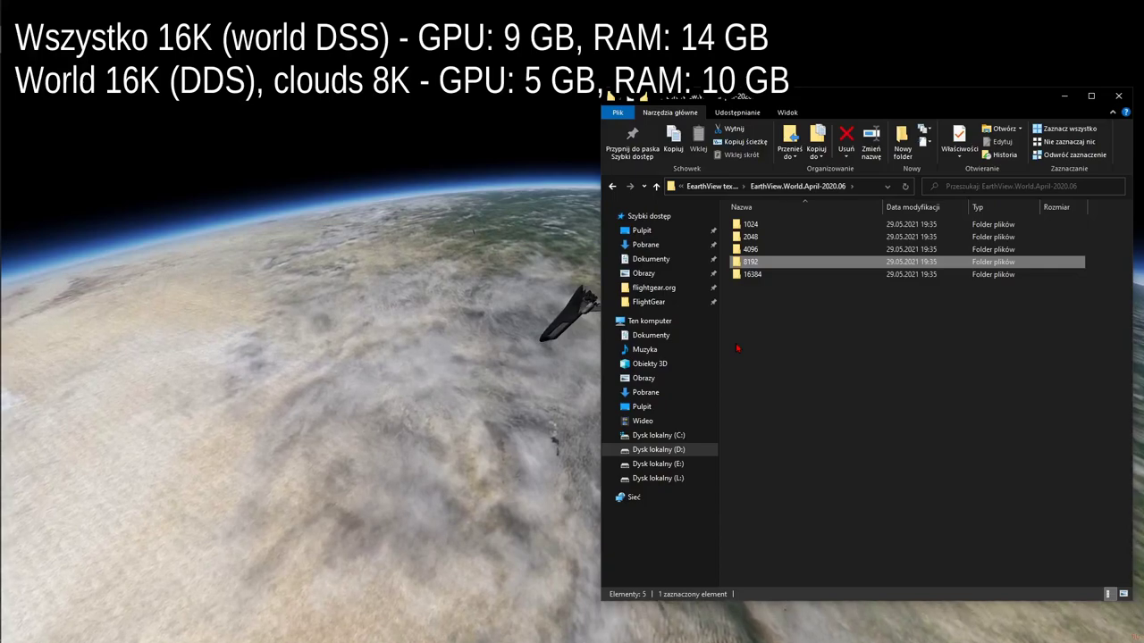
Go back to the EearthView textures folder, open EarthView.Clouds.Heights-2020.06 and select its 8192 folder, followed by 16384.
{"action": "left_click", "coordinate": [711, 186]}
{"action": "double_click", "coordinate": [755, 224]}
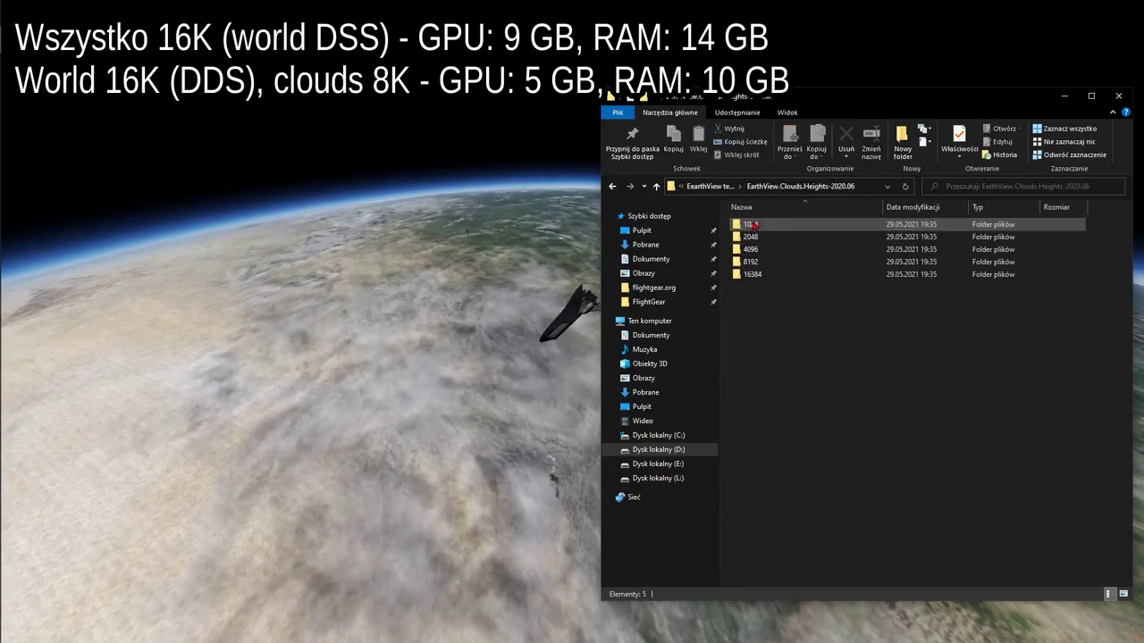
{"action": "left_click", "coordinate": [749, 262]}
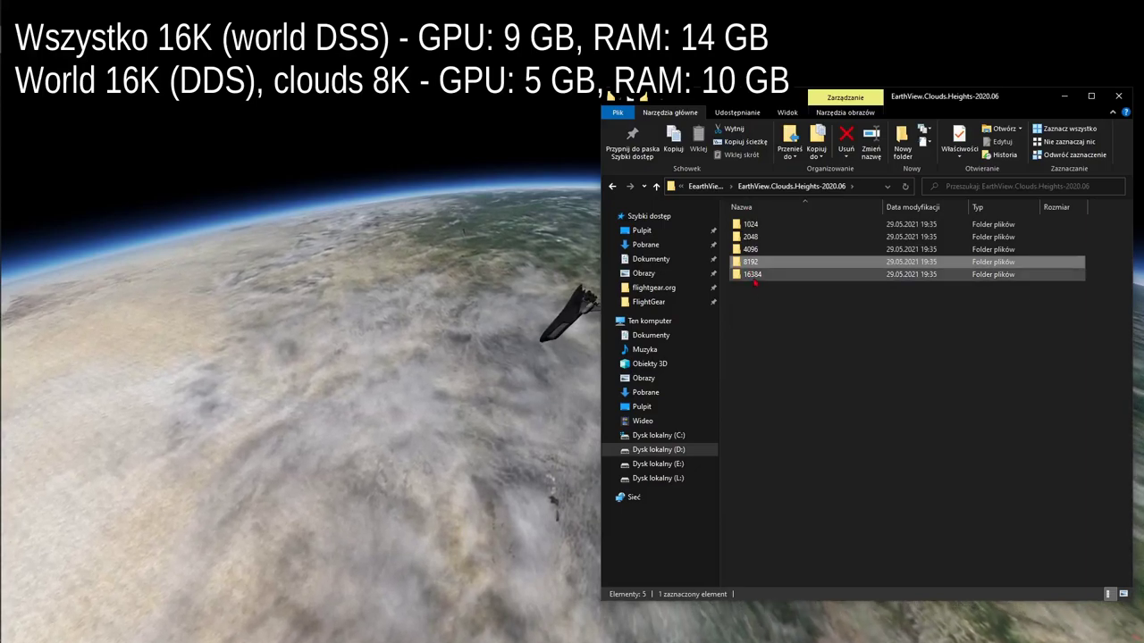
{"action": "left_click", "coordinate": [753, 280]}
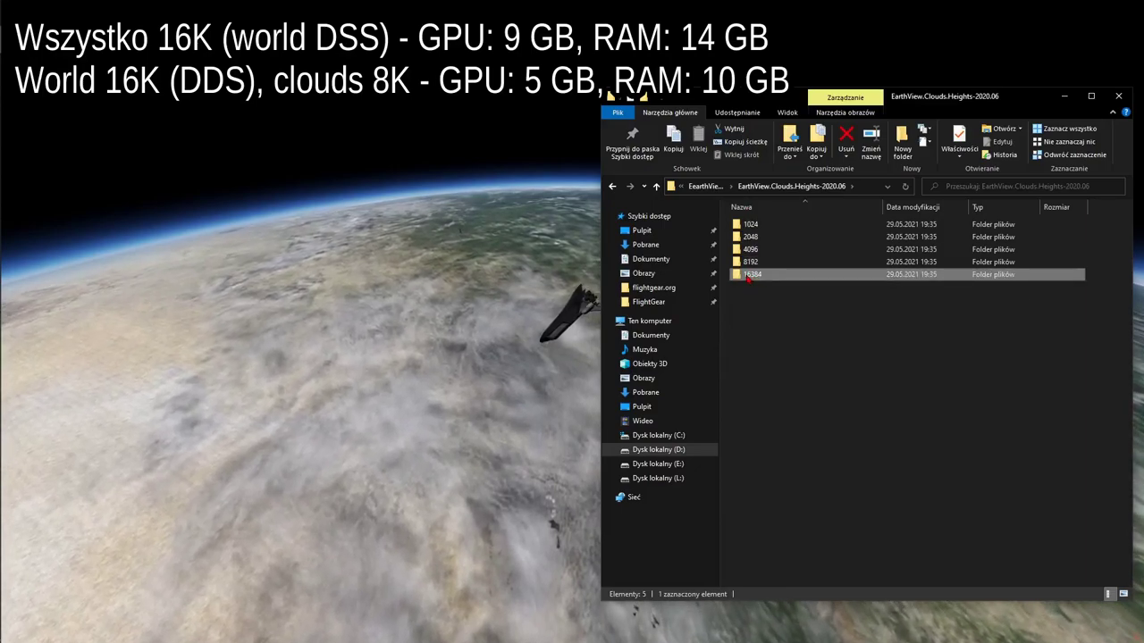
Step through the cloud and height texture resolution folders from 16384 down to 1024, checking the 8192 folder's details.
{"action": "mouse_move", "coordinate": [748, 279]}
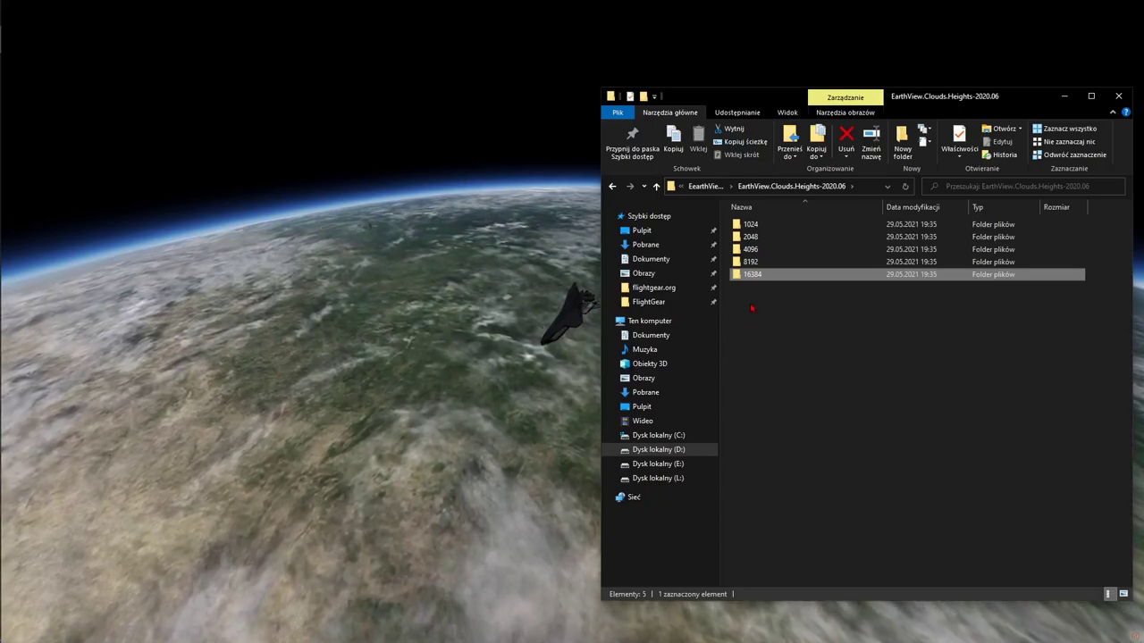
{"action": "key", "text": "Up"}
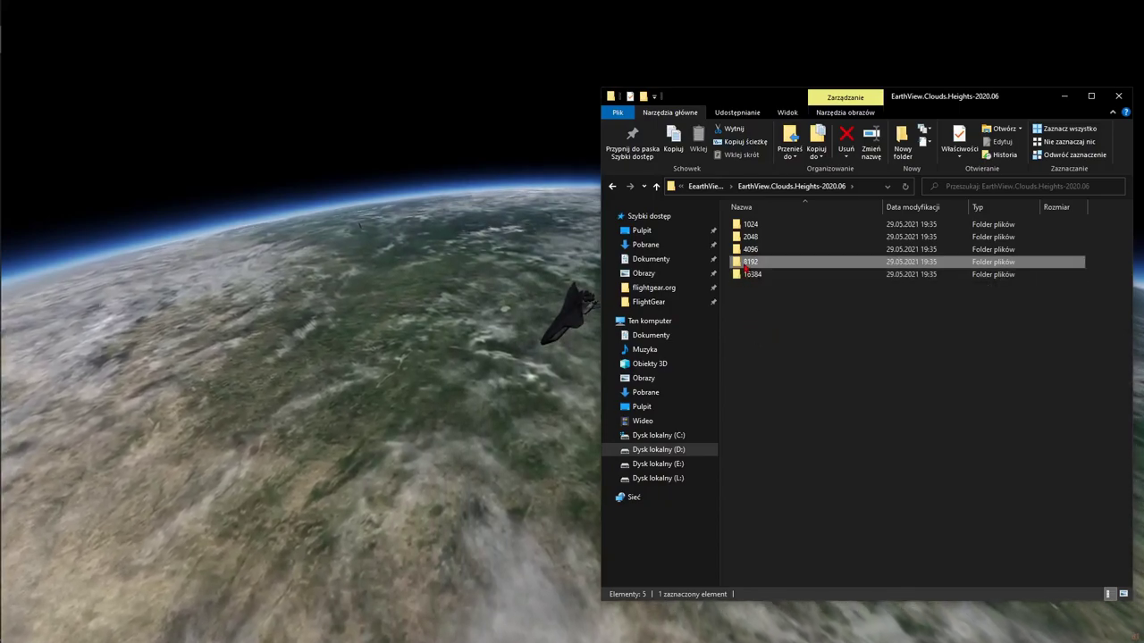
{"action": "mouse_move", "coordinate": [747, 264]}
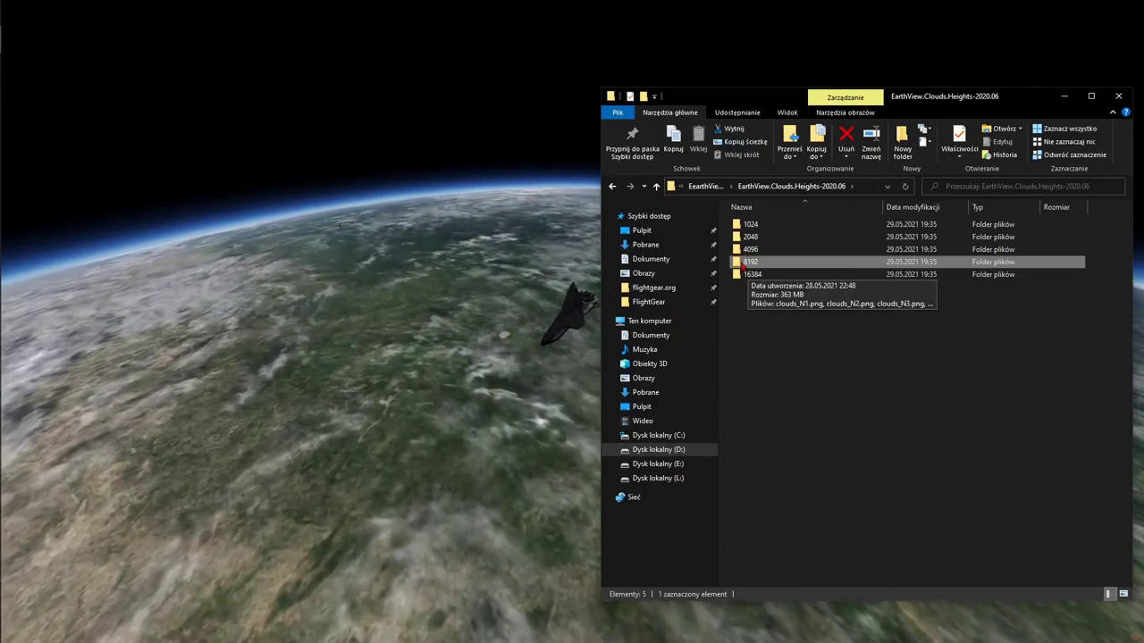
{"action": "key", "text": "Up"}
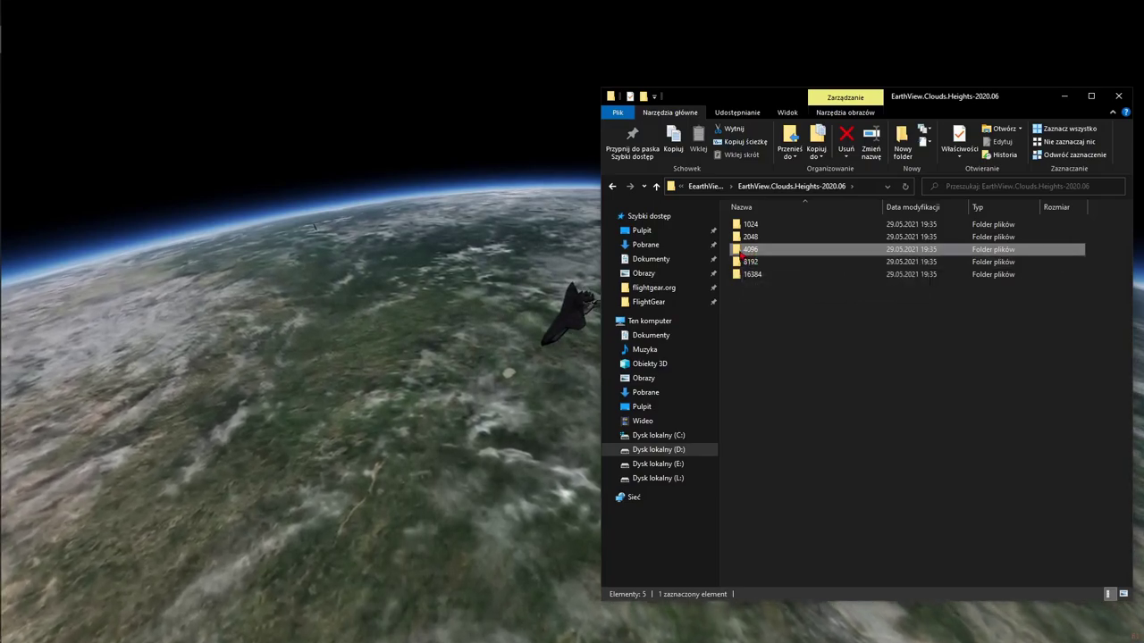
{"action": "left_click", "coordinate": [738, 263]}
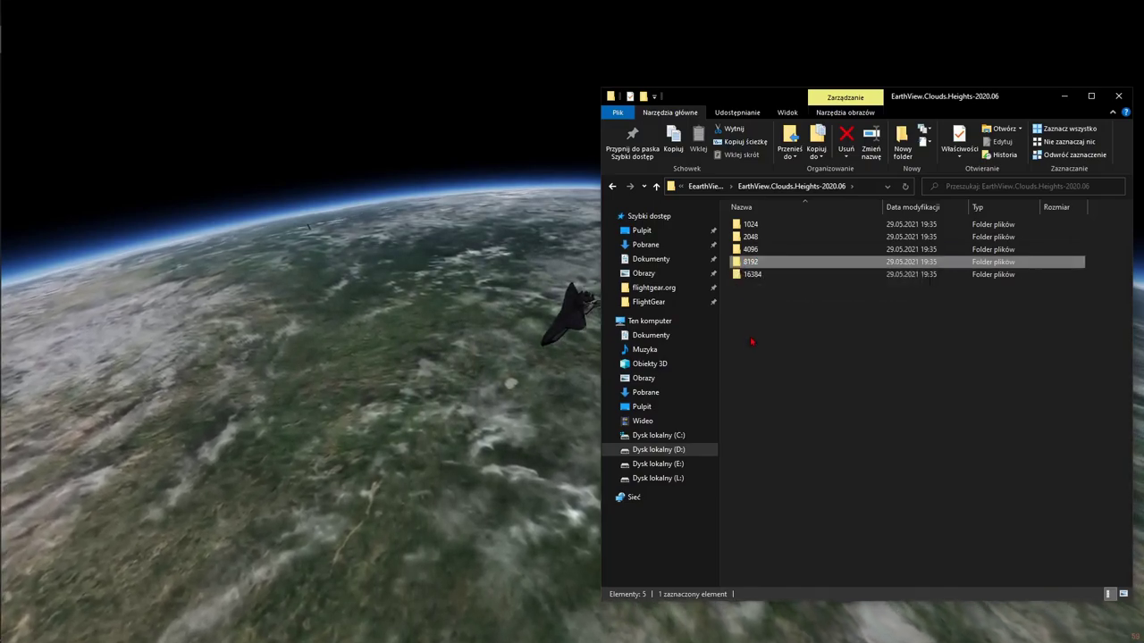
{"action": "left_click", "coordinate": [742, 250]}
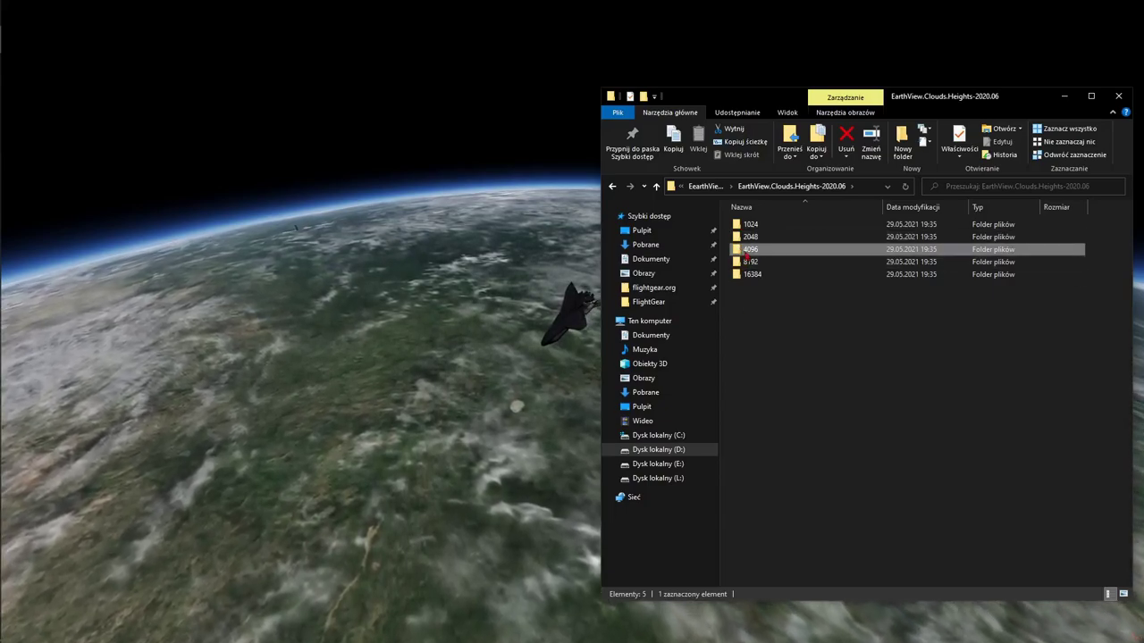
{"action": "key", "text": "Up"}
{"action": "key", "text": "Up"}
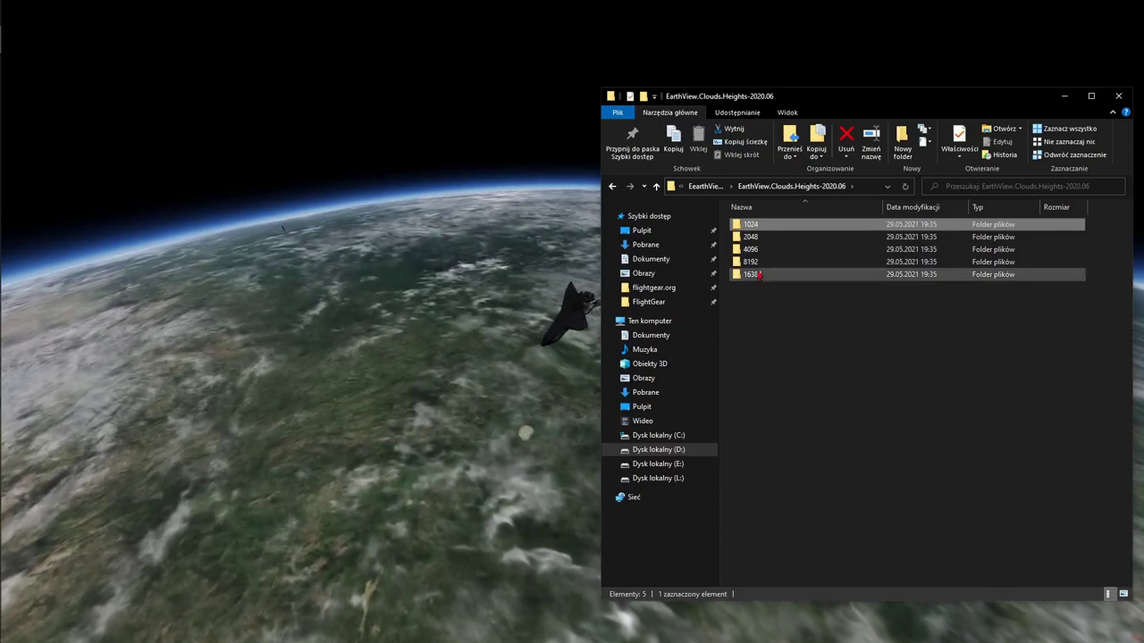
Open the 1024 folder to view its cloud, height and normal map textures, and return to EarthView.Clouds.Heights-2020.06.
{"action": "left_click", "coordinate": [749, 237]}
{"action": "key", "text": "Up"}
{"action": "key", "text": "Return"}
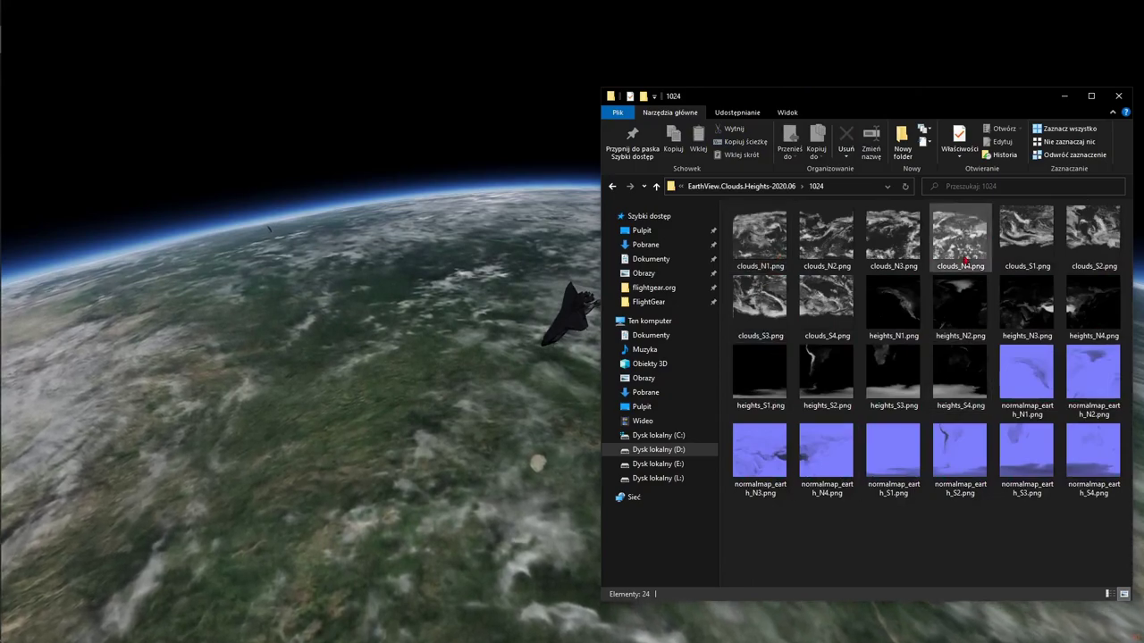
{"action": "mouse_move", "coordinate": [809, 258]}
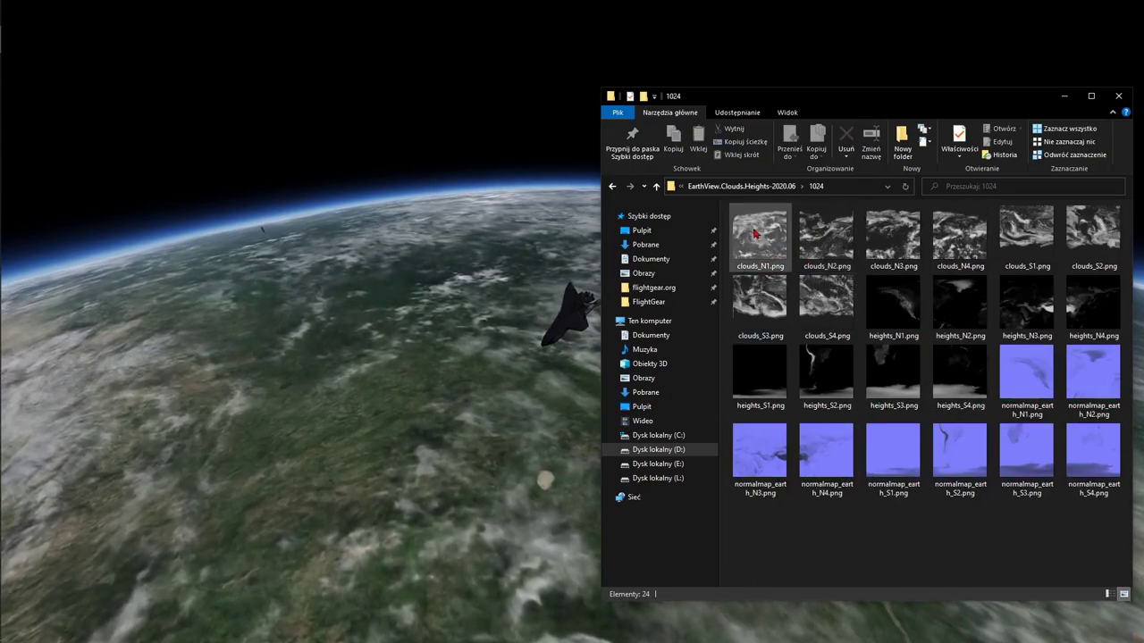
{"action": "left_click", "coordinate": [775, 189]}
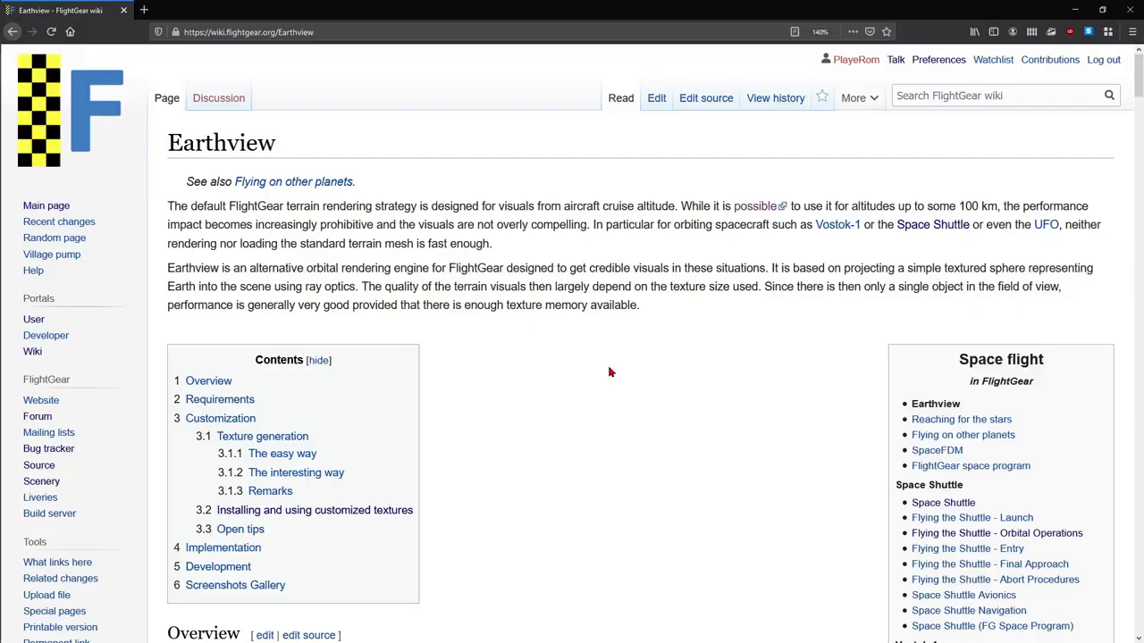
Find the Requirements section on the FlightGear wiki's Earthview page and highlight the --prop:/earthview/show-force-all=true option, then clear the selection.
{"action": "scroll", "coordinate": [609, 369], "scroll_direction": "down", "scroll_amount": 10}
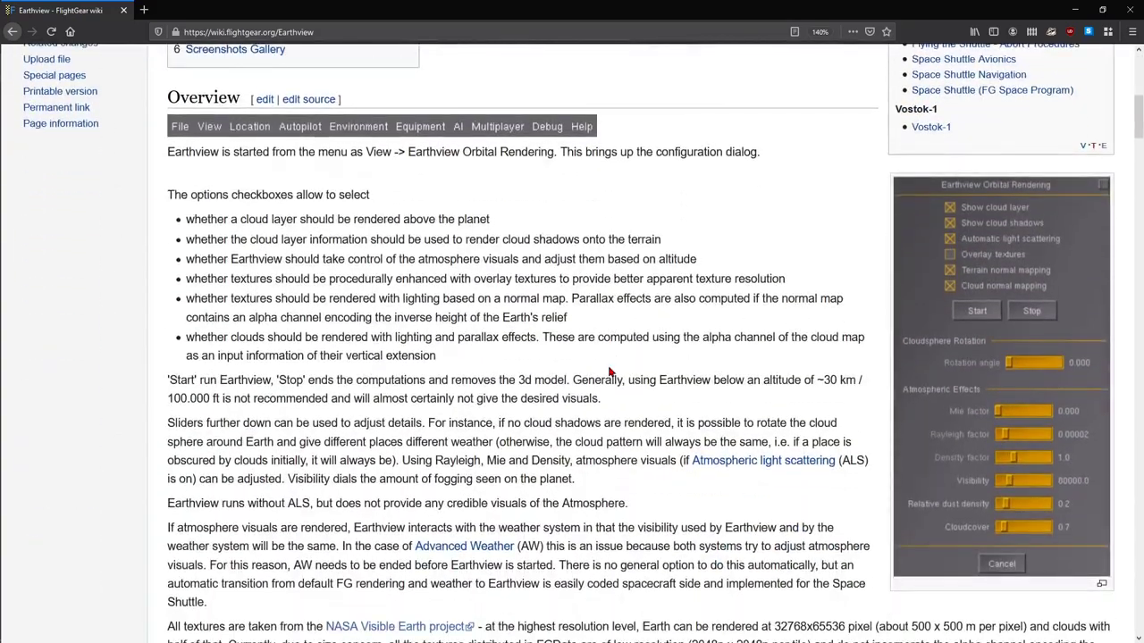
{"action": "scroll", "coordinate": [608, 372], "scroll_direction": "down", "scroll_amount": 15}
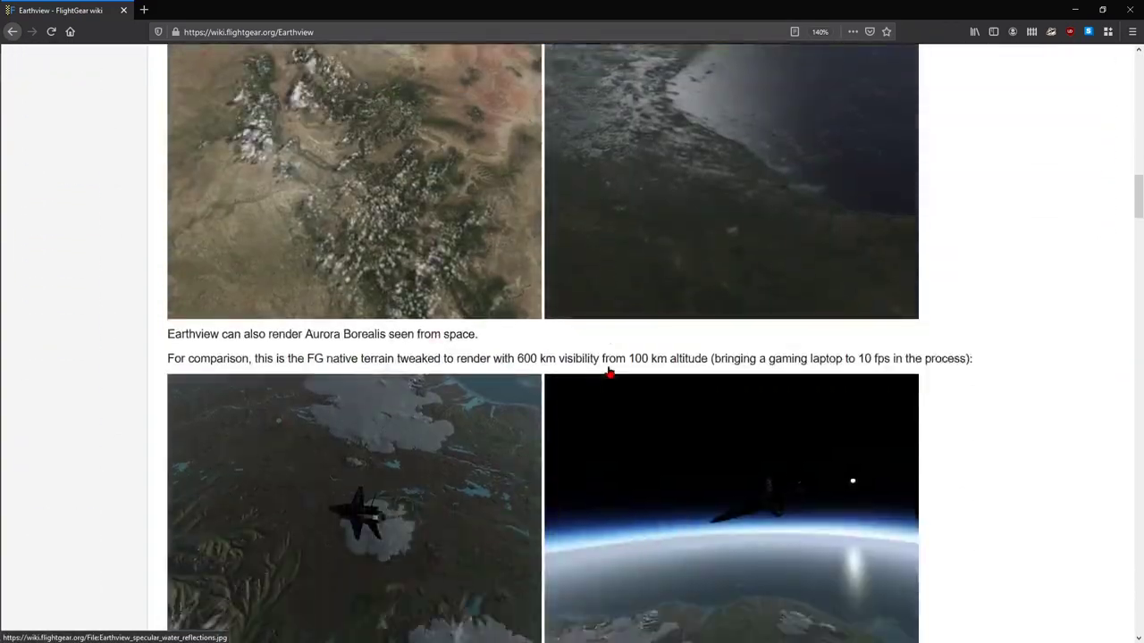
{"action": "scroll", "coordinate": [608, 372], "scroll_direction": "down", "scroll_amount": 4}
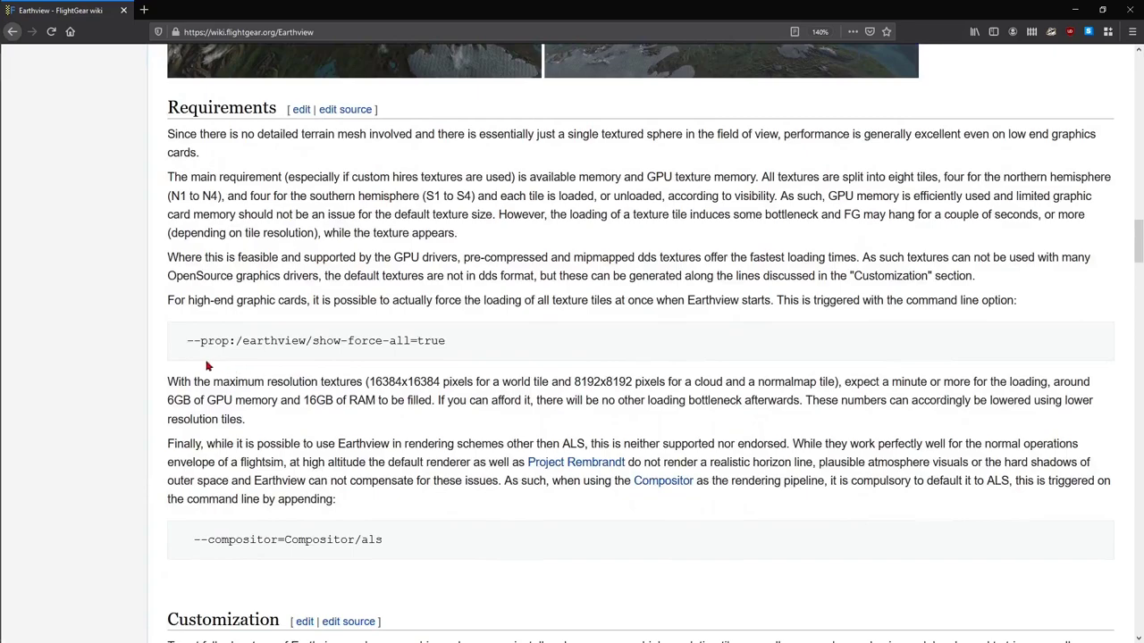
{"action": "left_click_drag", "start_coordinate": [186, 344], "coordinate": [456, 348]}
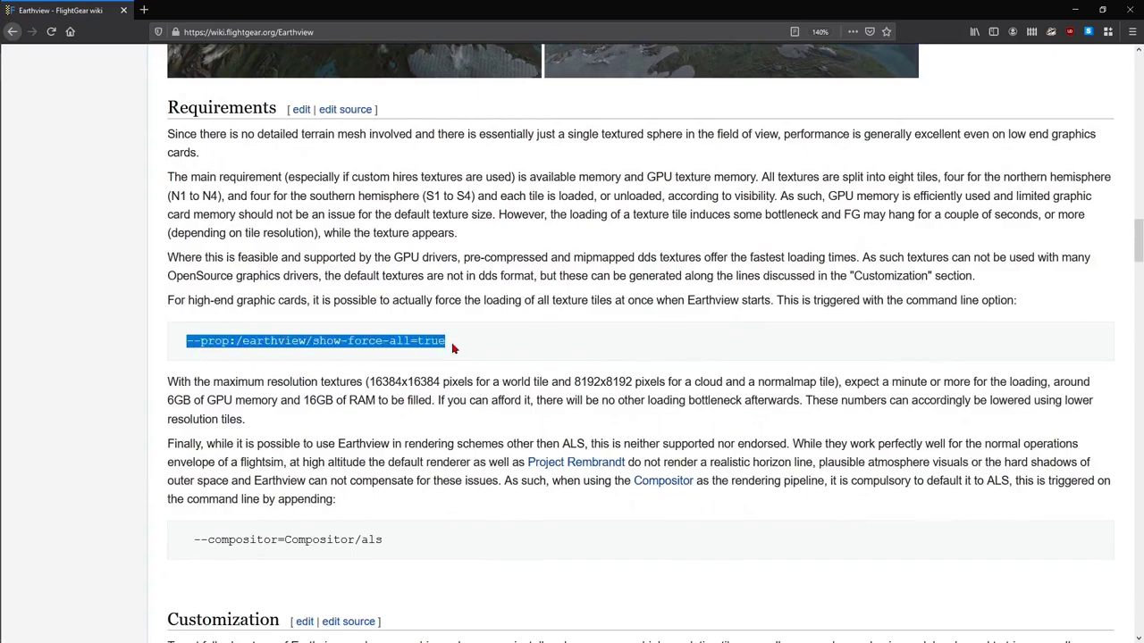
{"action": "left_click", "coordinate": [341, 362]}
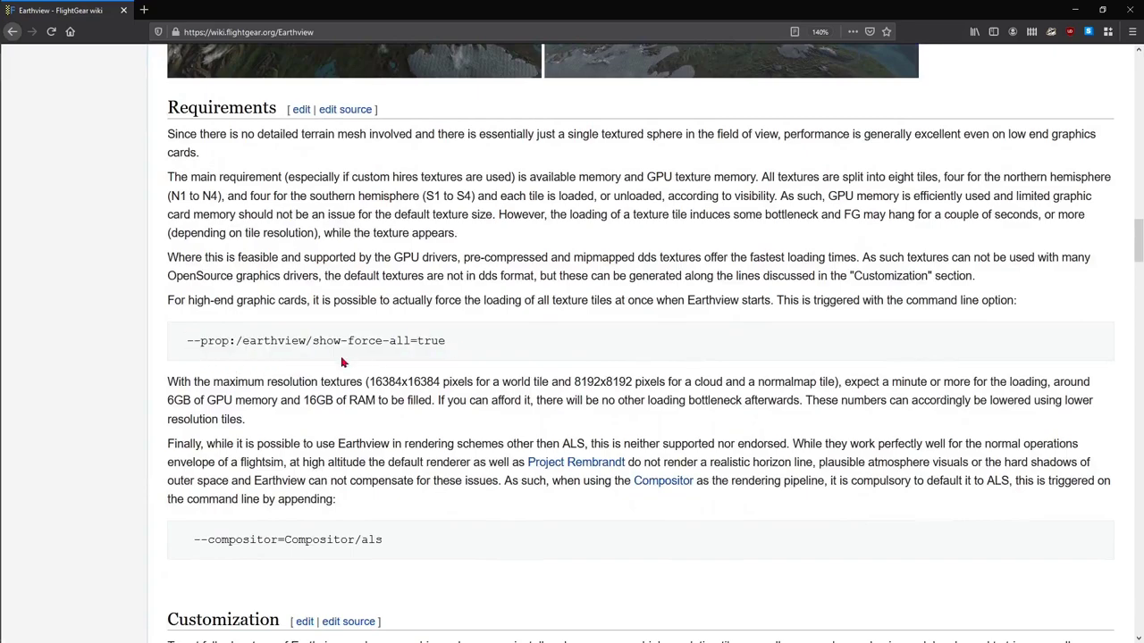
Highlight the earthview, show-force-all and true parts of the forced texture loading option one after another.
{"action": "double_click", "coordinate": [266, 344]}
{"action": "left_click_drag", "start_coordinate": [312, 344], "coordinate": [416, 342]}
{"action": "double_click", "coordinate": [431, 342]}
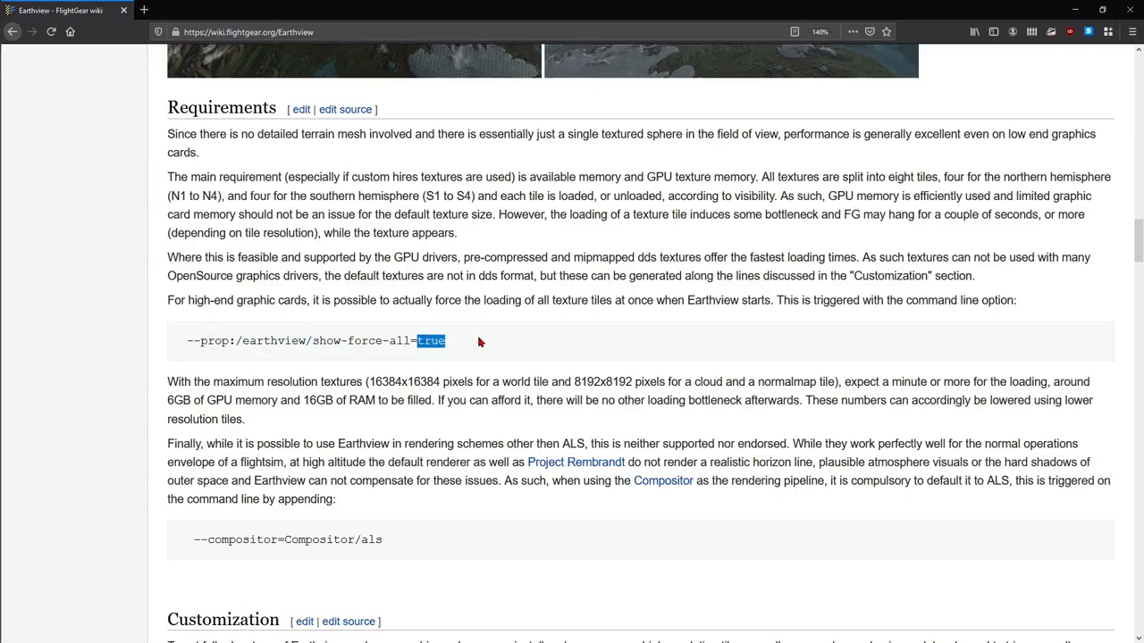